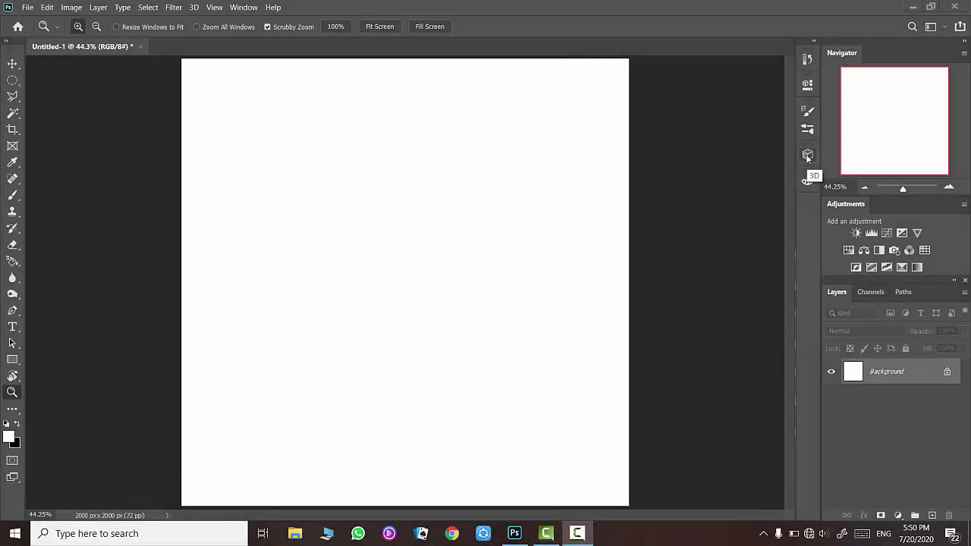
# Create a Cube mesh from the blank layer using the 3D panel's Mesh From Preset option.
pyautogui.click(807, 156)
pyautogui.click(728, 238)
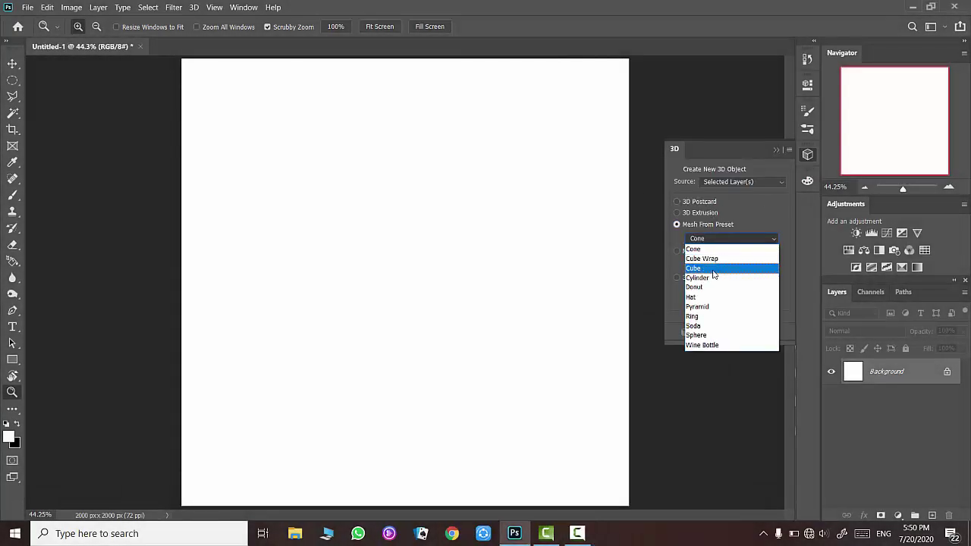
pyautogui.click(717, 254)
pyautogui.click(729, 295)
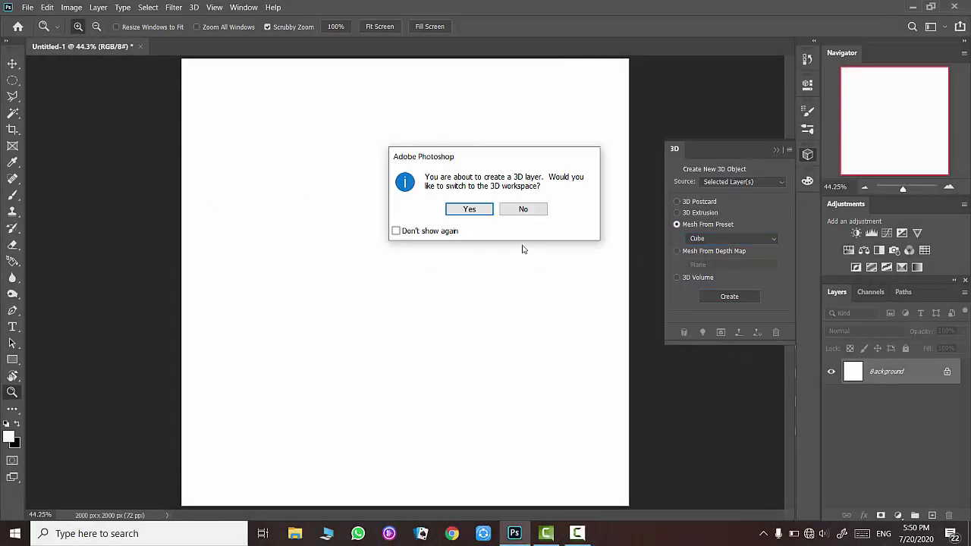
# Accept the 3D workspace, orbit the cube to show its top and two sides, and select the scene.
pyautogui.click(461, 209)
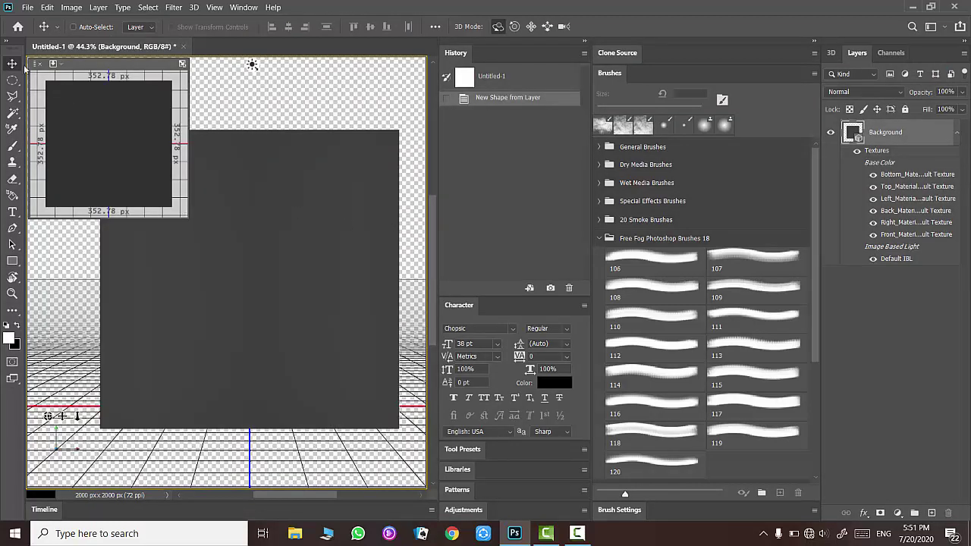
pyautogui.moveTo(304, 91)
pyautogui.mouseDown()
pyautogui.moveTo(418, 160)
pyautogui.moveTo(417, 137)
pyautogui.mouseUp()
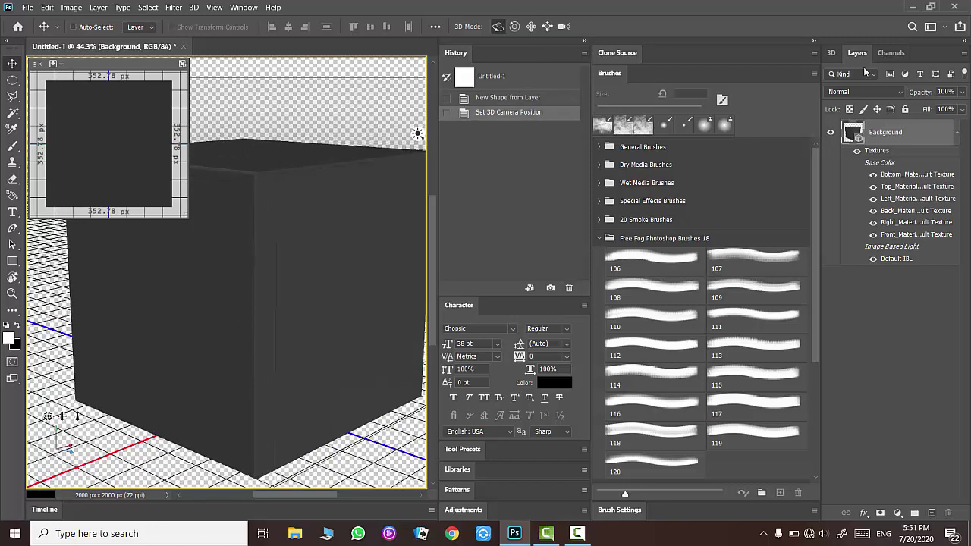
pyautogui.click(830, 52)
pyautogui.click(865, 91)
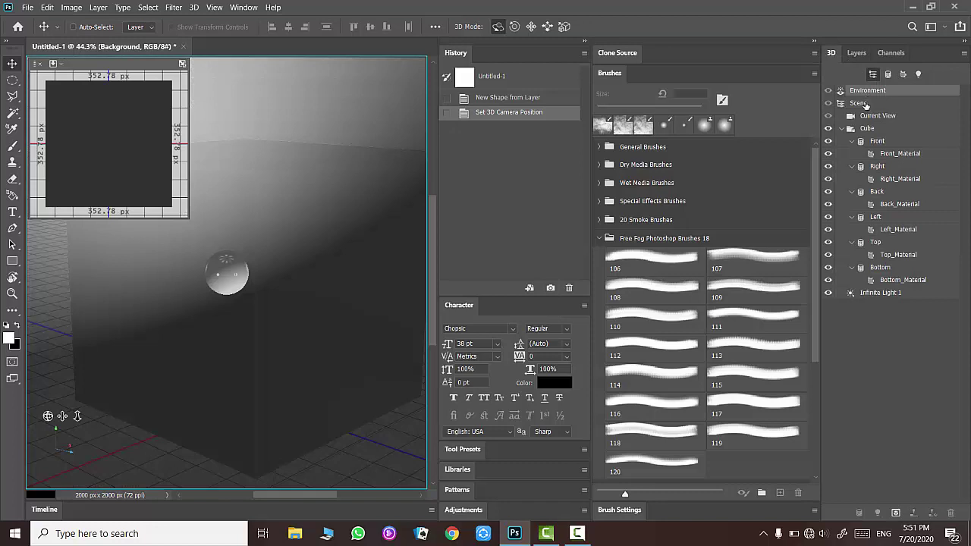
pyautogui.click(248, 290)
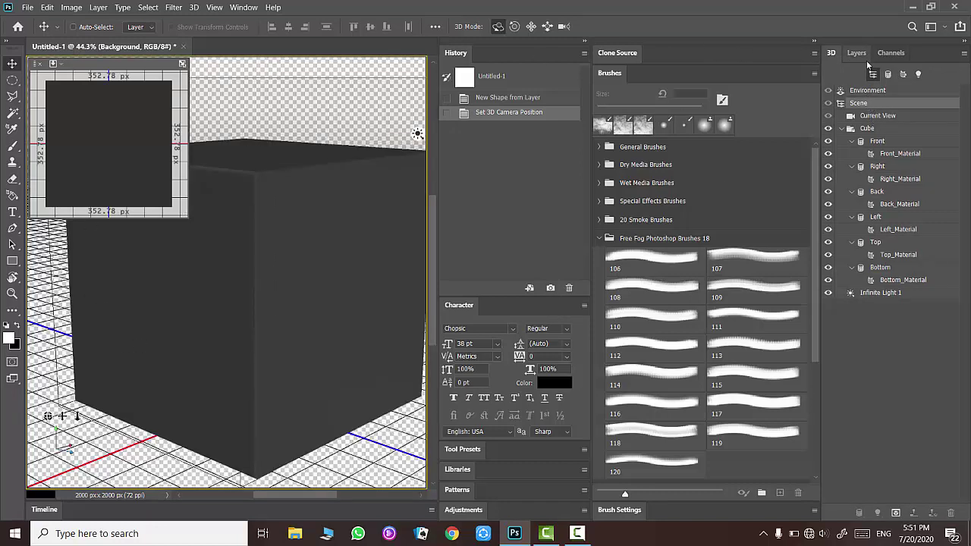
# Check the Layers and Channels panels, then return to the 3D scene element list.
pyautogui.click(856, 52)
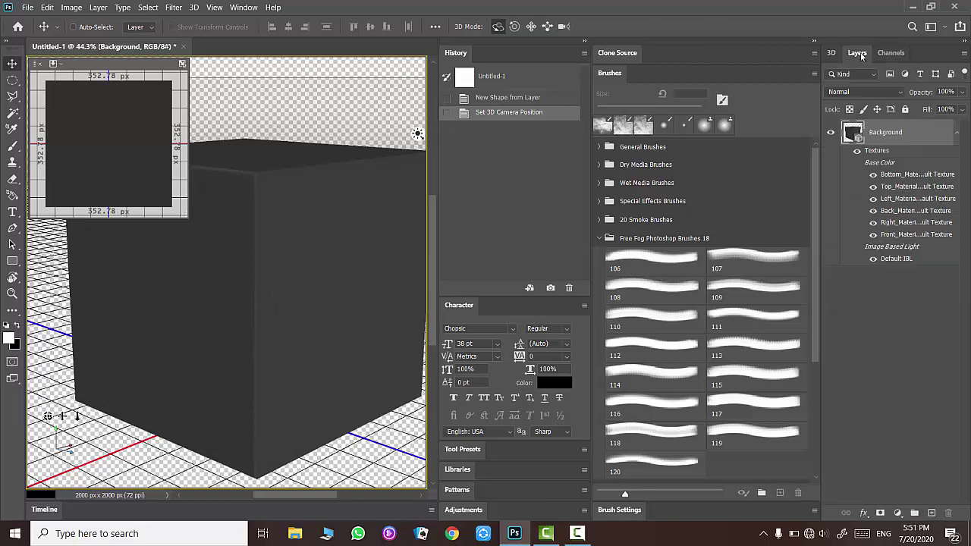
pyautogui.click(890, 53)
pyautogui.click(856, 52)
pyautogui.click(830, 52)
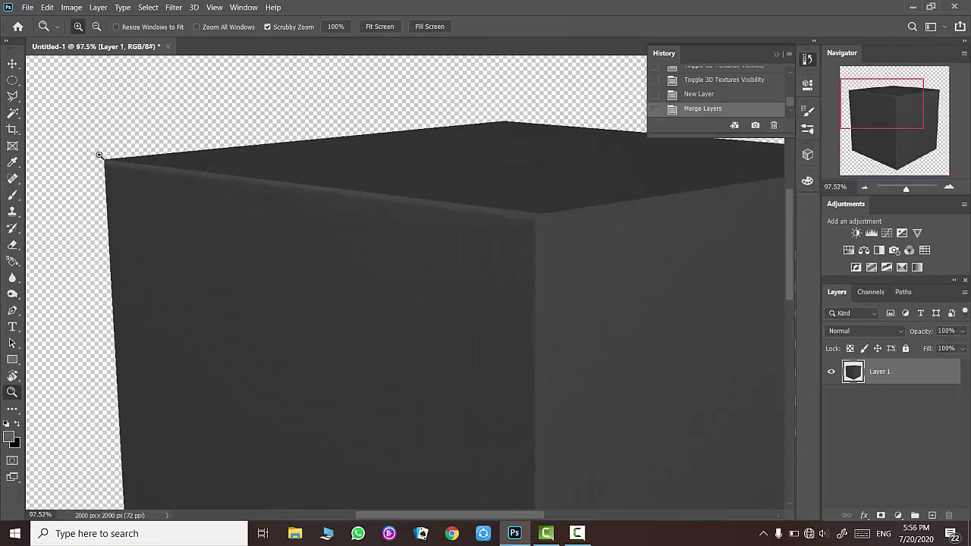
# Trace the cube's left face with the Pen tool, zooming in to place points on its corners.
pyautogui.moveTo(99, 155); pyautogui.dragTo(174, 152)
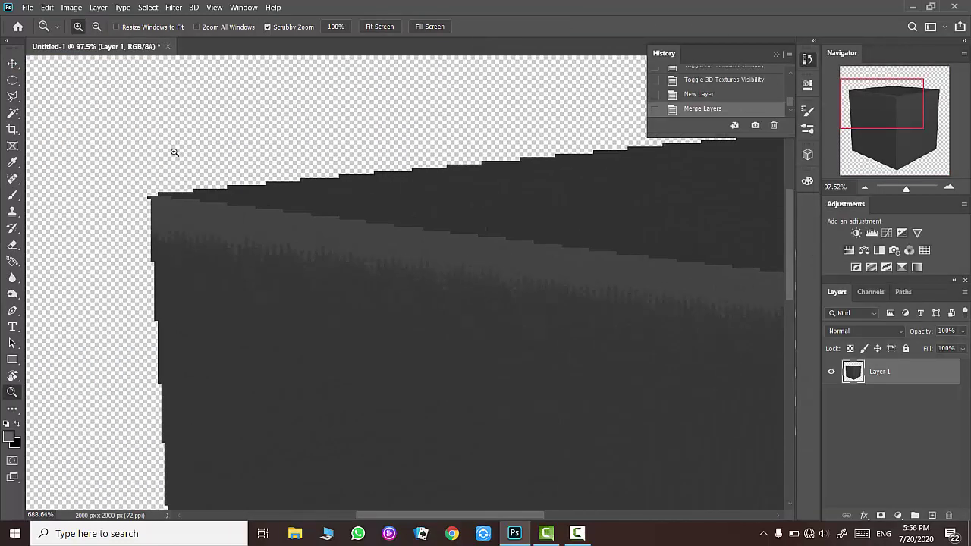
pyautogui.press('p')
pyautogui.click(159, 200)
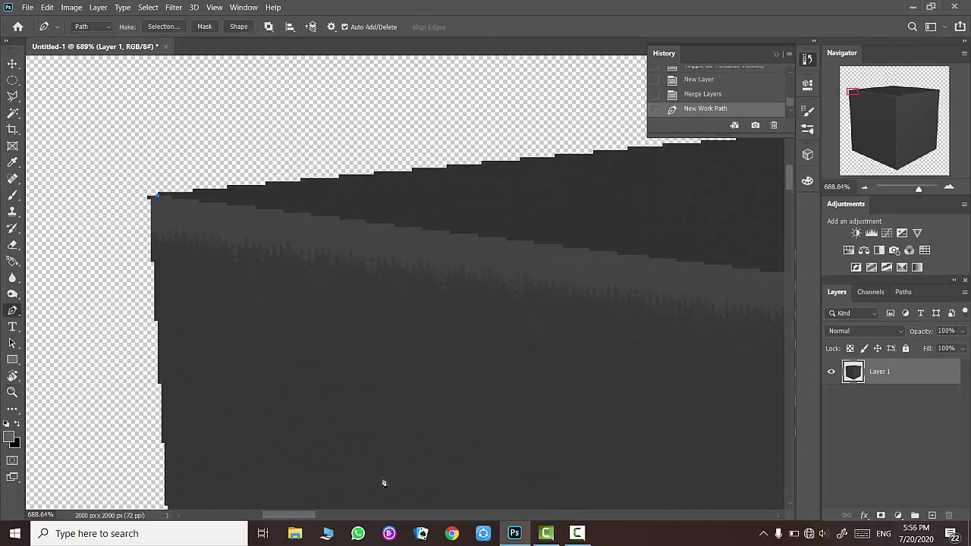
pyautogui.moveTo(314, 519); pyautogui.dragTo(489, 519)
pyautogui.moveTo(898, 93); pyautogui.dragTo(901, 98)
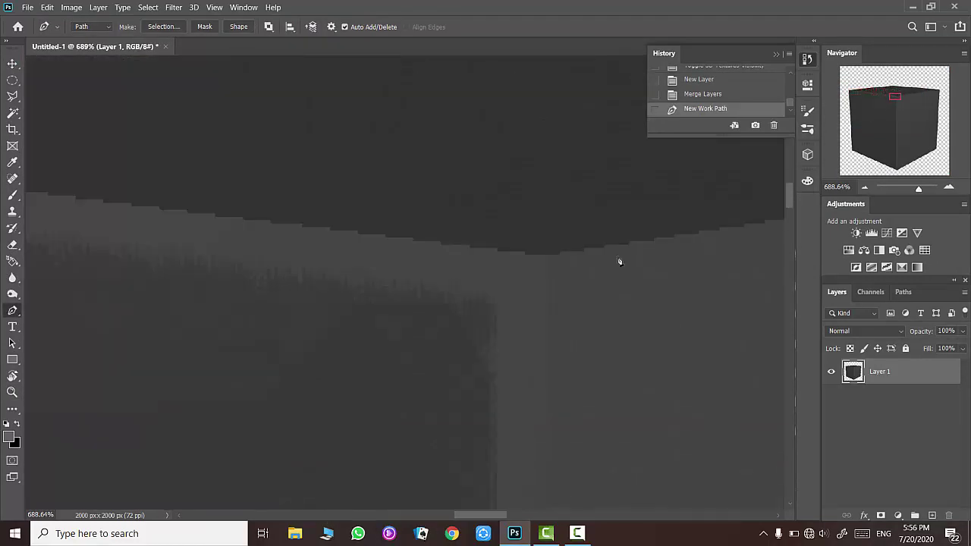
pyautogui.press('Up')
pyautogui.scroll(-10, 682, 254)
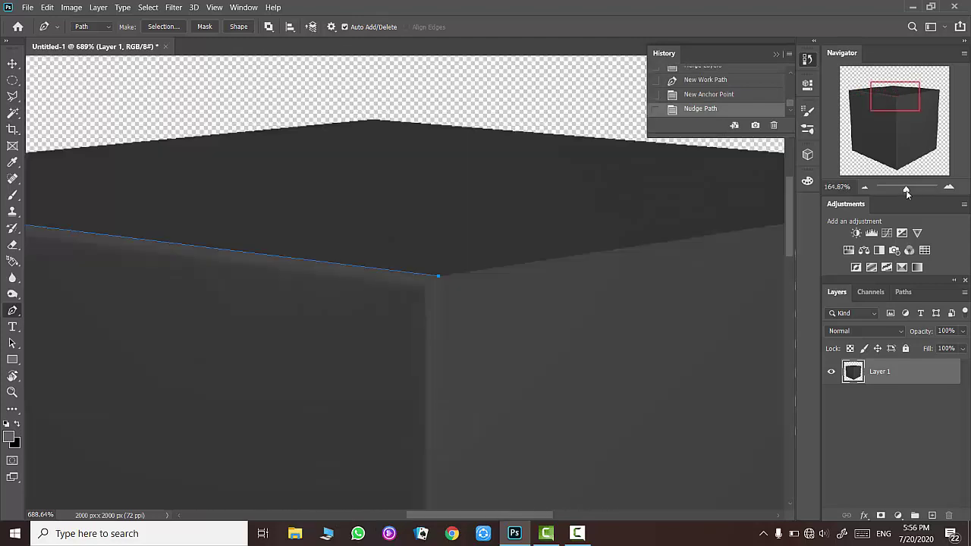
pyautogui.click(12, 392)
pyautogui.moveTo(425, 473); pyautogui.dragTo(502, 457)
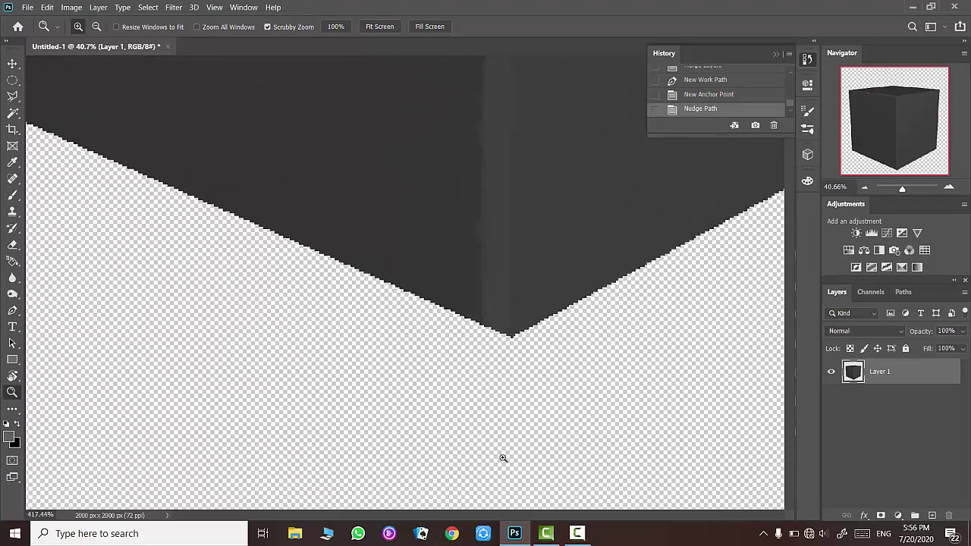
pyautogui.press('p')
pyautogui.click(523, 319)
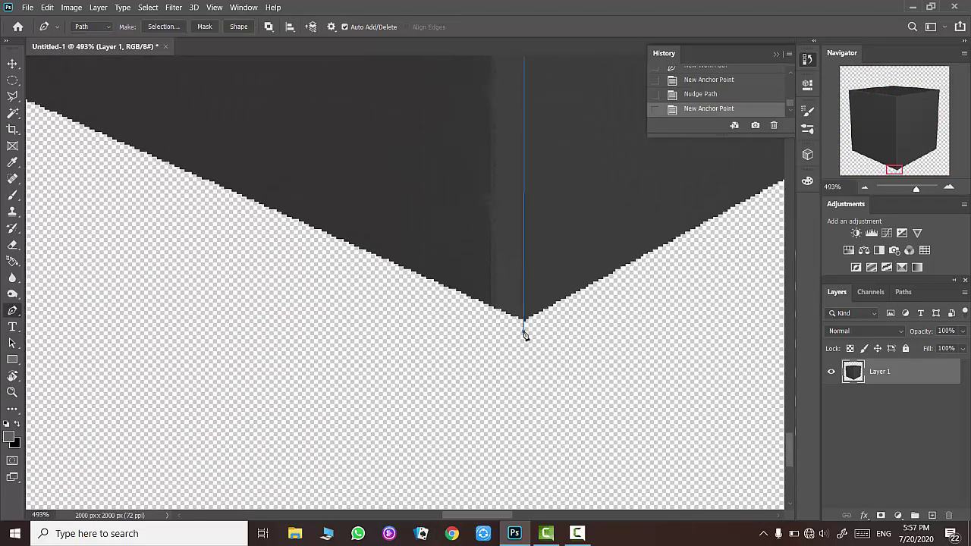
pyautogui.moveTo(915, 187); pyautogui.dragTo(901, 186)
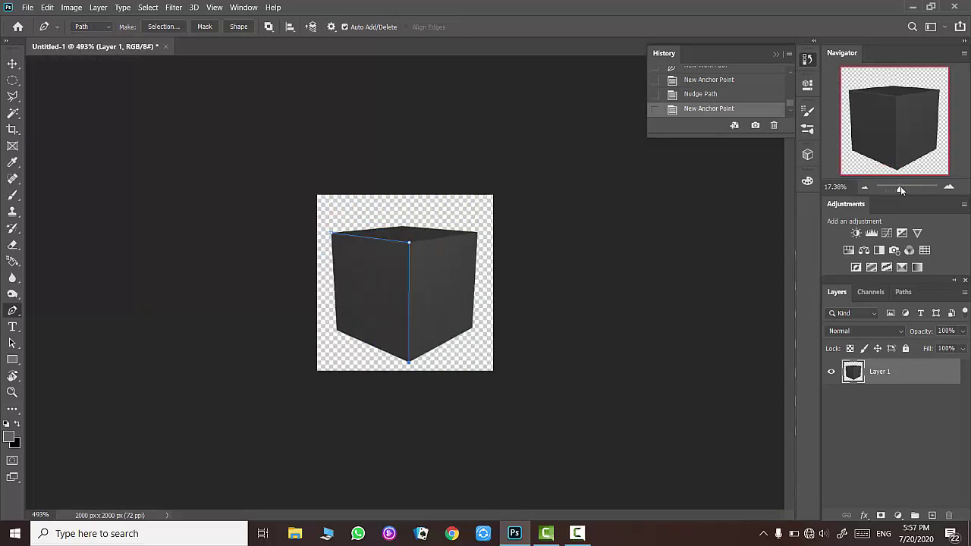
# Close the path around the left face, load it as a selection, and open its context menu.
pyautogui.click(232, 166)
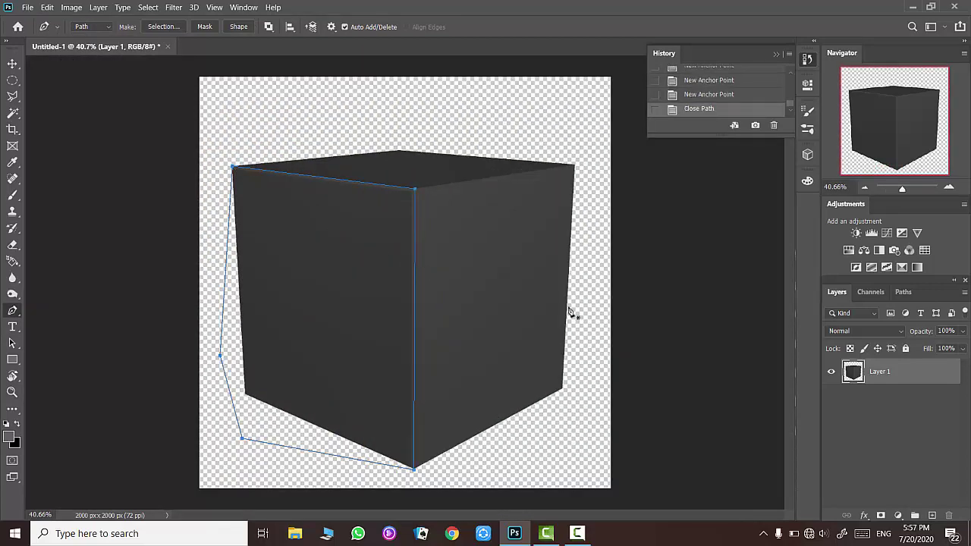
pyautogui.hotkey('ctrl', 'Return')
pyautogui.press('l')
pyautogui.rightClick(333, 183)
# Cut the left face onto Layer 2, then start a new path at the cube's top corner.
pyautogui.click(364, 292)
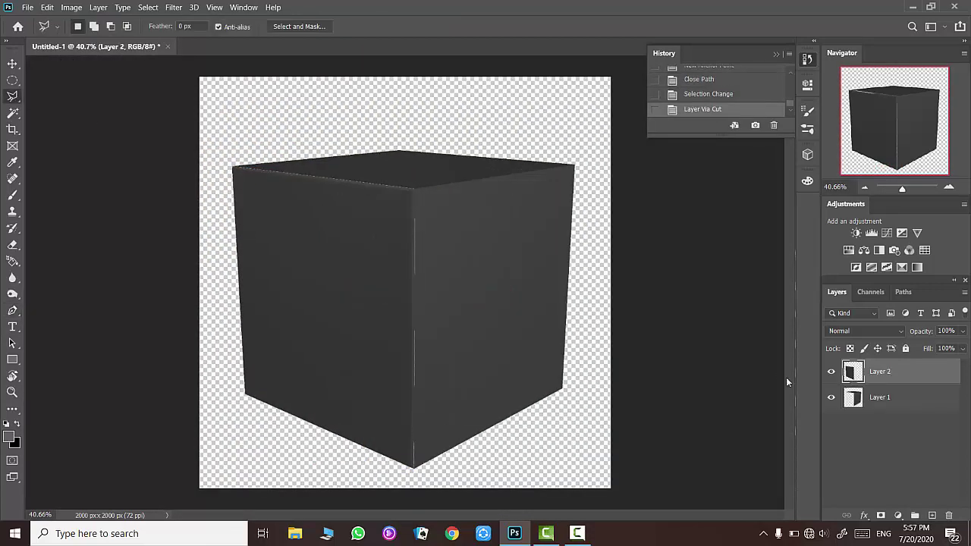
pyautogui.click(12, 392)
pyautogui.click(444, 188)
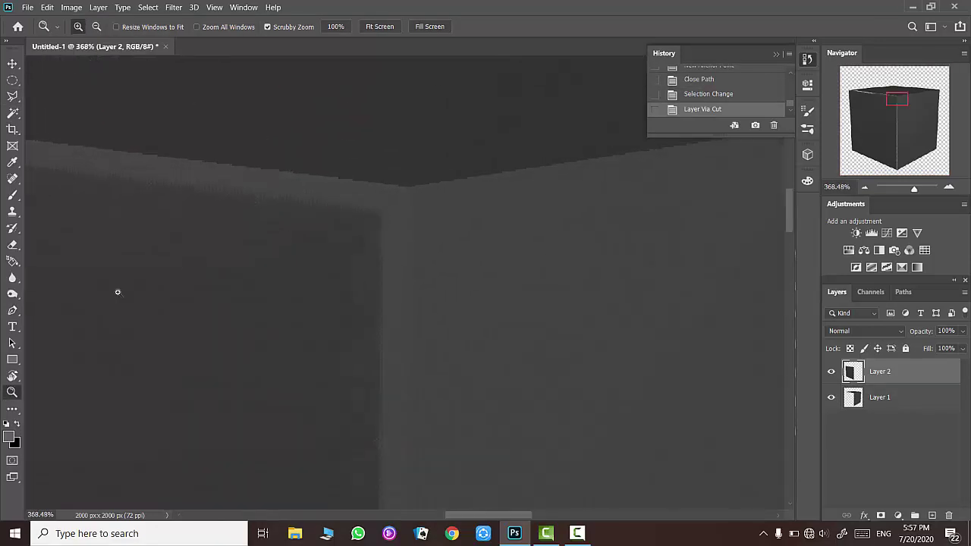
pyautogui.press('p')
pyautogui.click(408, 187)
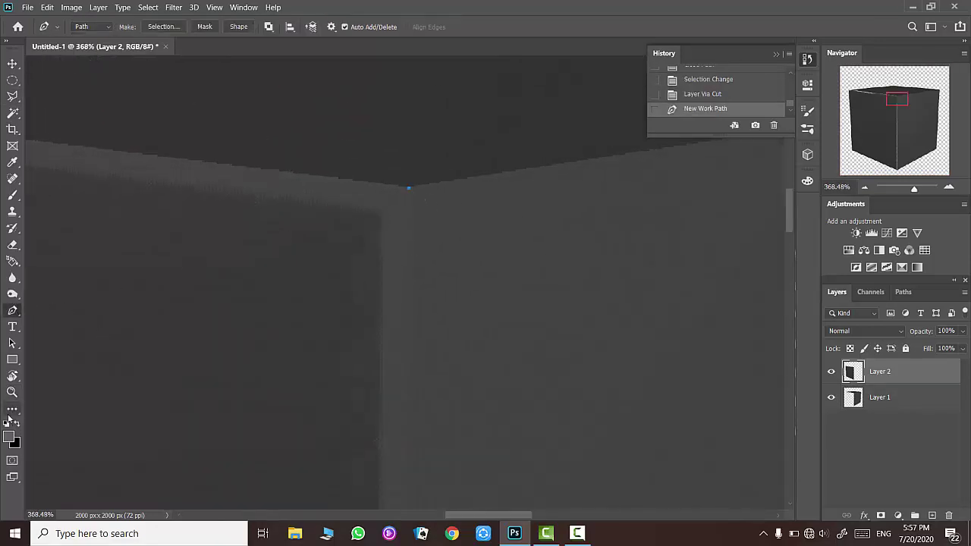
pyautogui.click(11, 392)
pyautogui.moveTo(414, 160); pyautogui.dragTo(461, 156)
pyautogui.press('p')
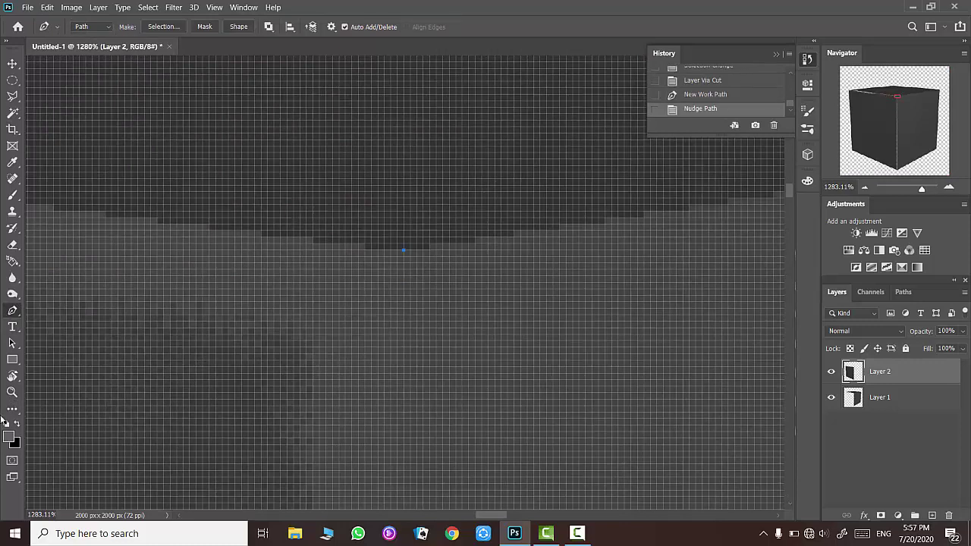
# Add a path point at the cube's bottom corner and nudge it into place.
pyautogui.press('z')
pyautogui.moveTo(386, 206); pyautogui.dragTo(356, 228)
pyautogui.moveTo(414, 433); pyautogui.dragTo(434, 423)
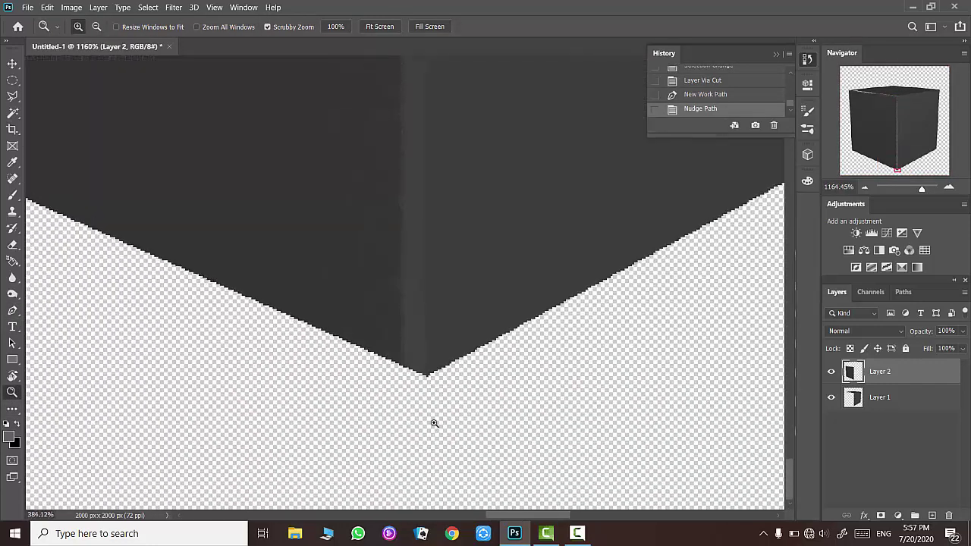
pyautogui.press('p')
pyautogui.click(427, 376)
pyautogui.press('Right')
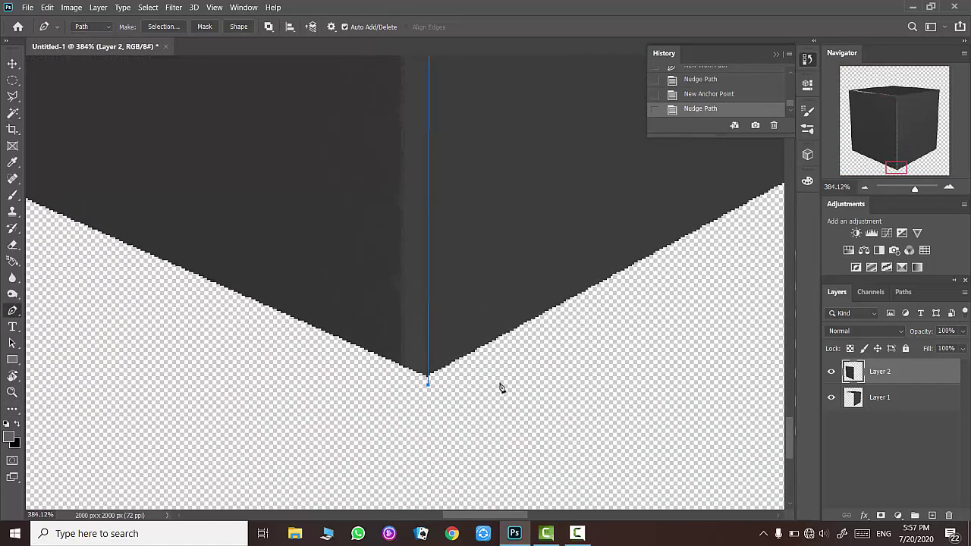
pyautogui.press('Left')
pyautogui.press('Left')
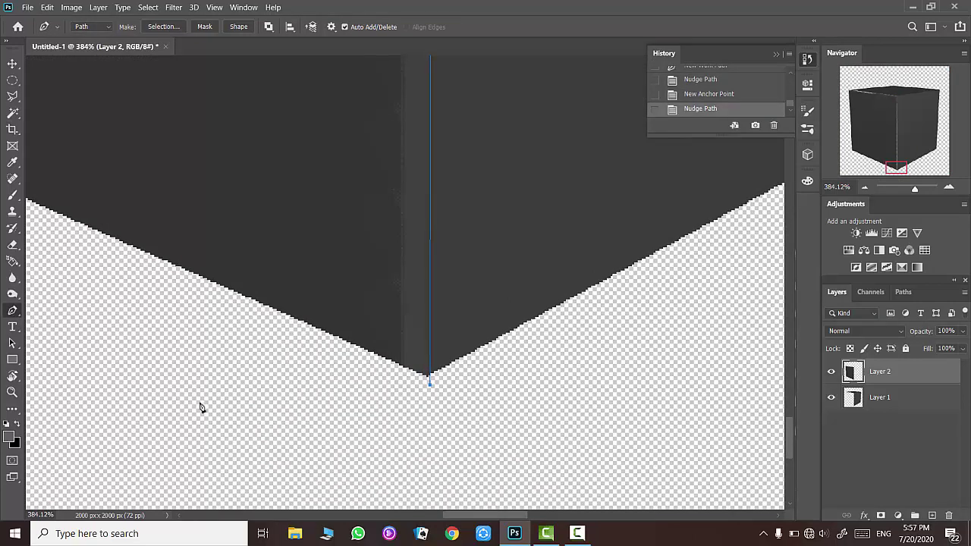
pyautogui.moveTo(895, 166)
pyautogui.mouseDown()
pyautogui.moveTo(903, 93)
pyautogui.moveTo(900, 168)
pyautogui.mouseUp()
pyautogui.scroll(3, 751, 90)
# Revert to just after the cut and restart the path at the face's bottom and top corners.
pyautogui.click(705, 74)
pyautogui.press('z')
pyautogui.moveTo(155, 355); pyautogui.dragTo(222, 339)
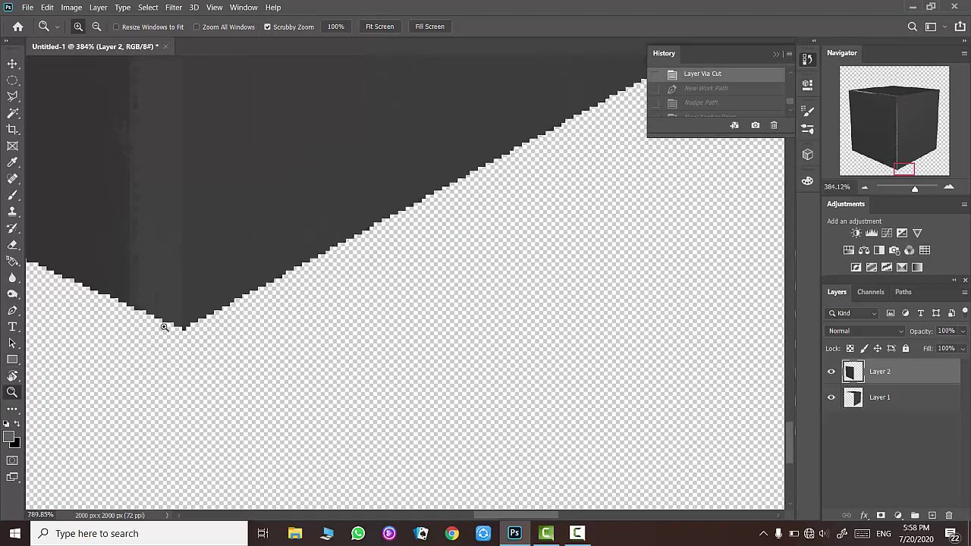
pyautogui.press('p')
pyautogui.click(222, 339)
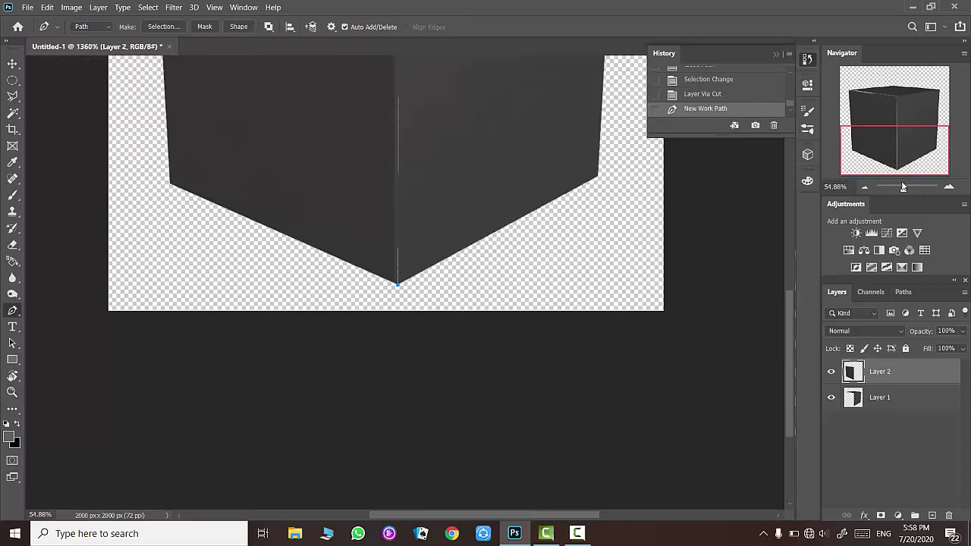
pyautogui.scroll(-10, 222, 339)
pyautogui.press('z')
pyautogui.scroll(10, 373, 98)
pyautogui.press('p')
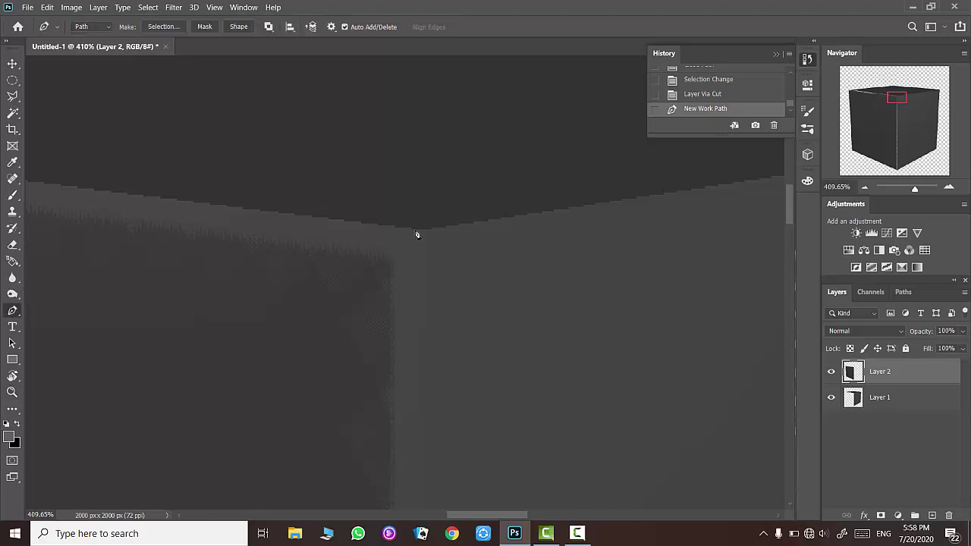
pyautogui.click(418, 233)
pyautogui.scroll(-2, 519, 288)
pyautogui.scroll(-1, 519, 288)
pyautogui.scroll(-3, 522, 286)
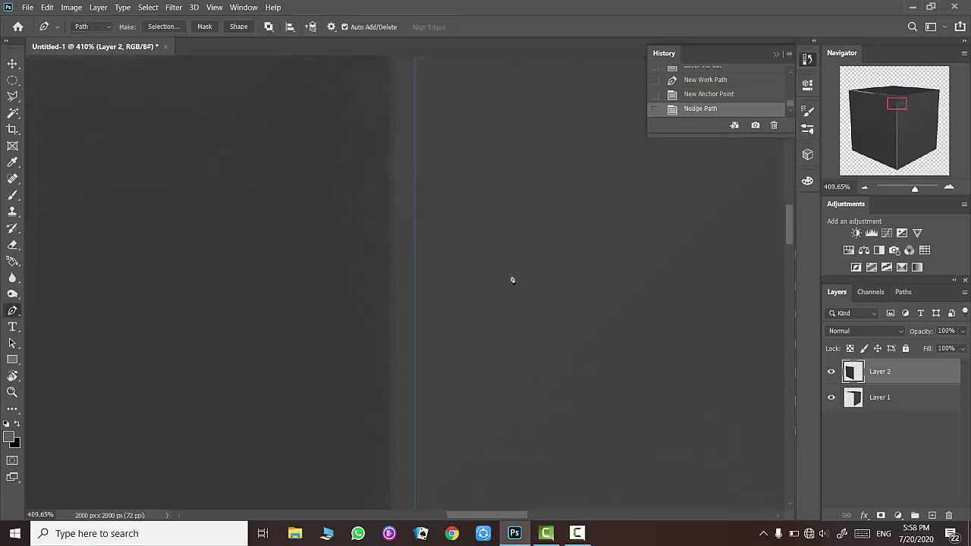
pyautogui.scroll(-1, 605, 229)
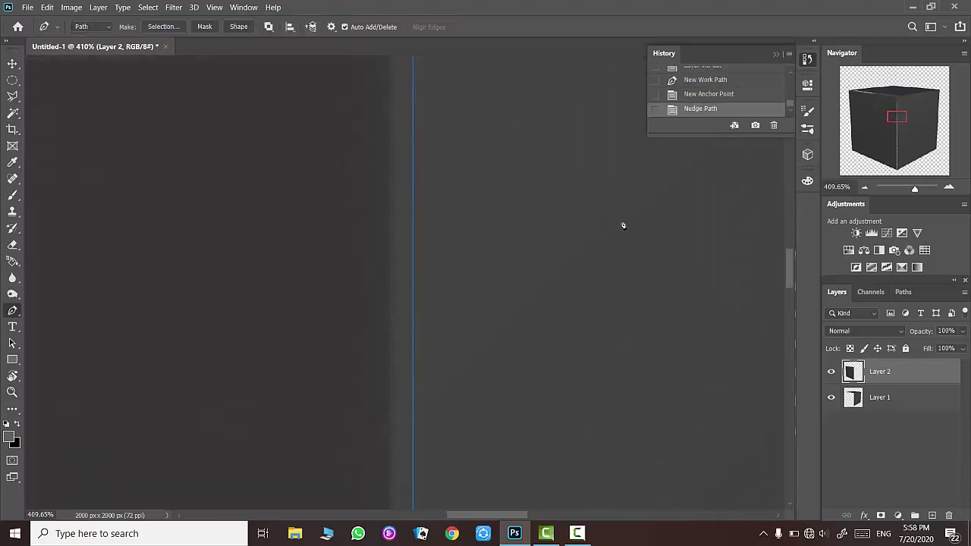
# Add anchors at the cube's top-right corner and along the bottom edge of the right face.
pyautogui.click(900, 187)
pyautogui.moveTo(899, 116); pyautogui.dragTo(932, 101)
pyautogui.click(695, 187)
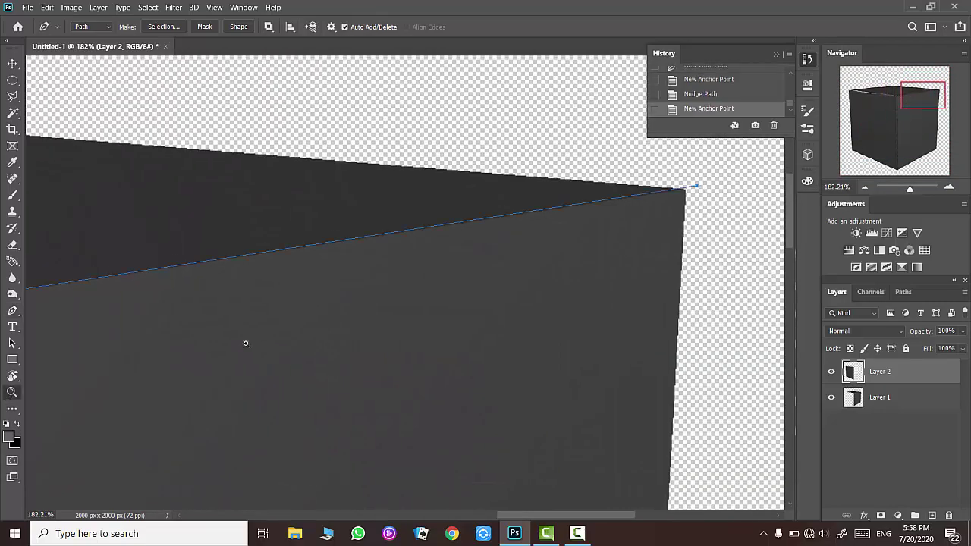
pyautogui.moveTo(245, 343); pyautogui.dragTo(760, 178)
pyautogui.press('Right')
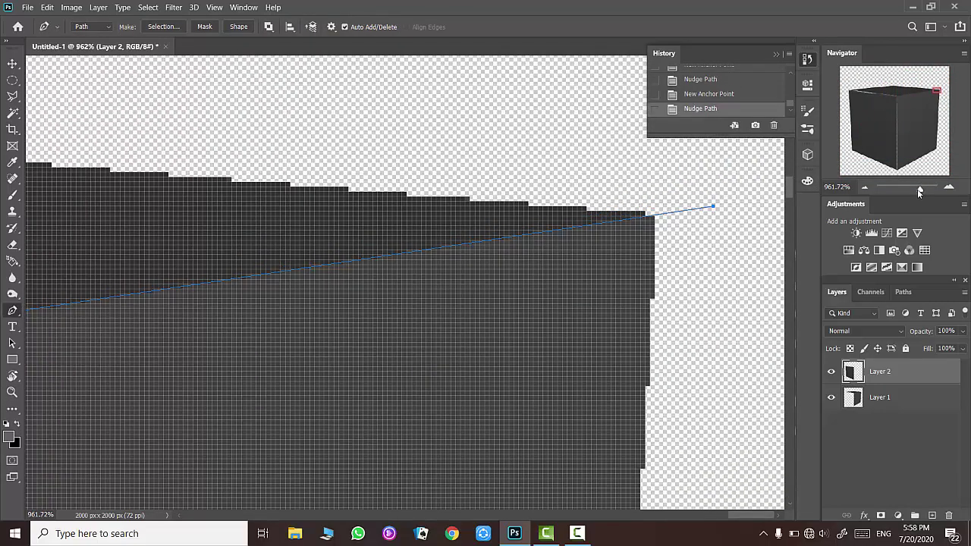
pyautogui.moveTo(917, 192); pyautogui.dragTo(898, 190)
pyautogui.click(499, 374)
pyautogui.click(409, 377)
# Close the path, make it a selection, and cut the right face onto Layer 3.
pyautogui.keyDown('ctrl'); pyautogui.click(78, 269); pyautogui.keyUp('ctrl')
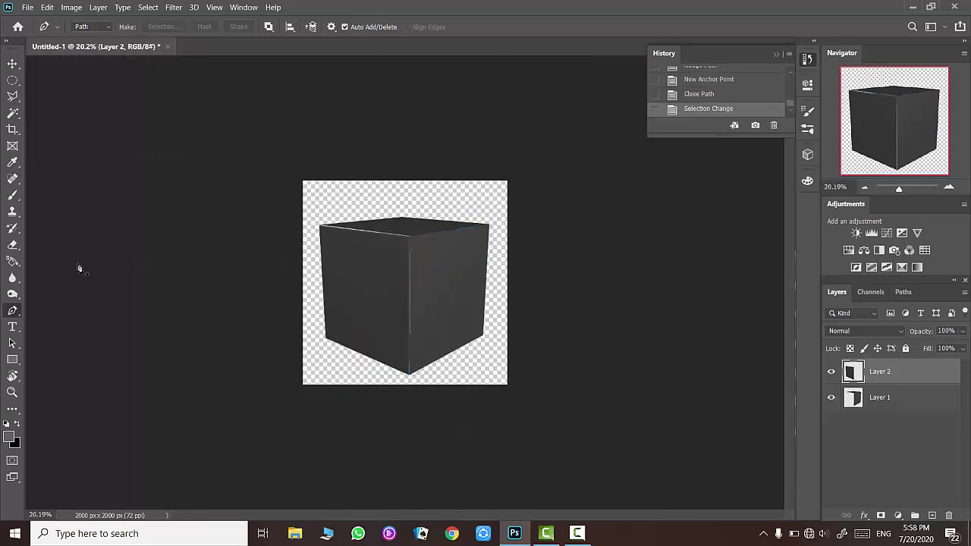
pyautogui.press('l')
pyautogui.rightClick(450, 286)
pyautogui.click(478, 382)
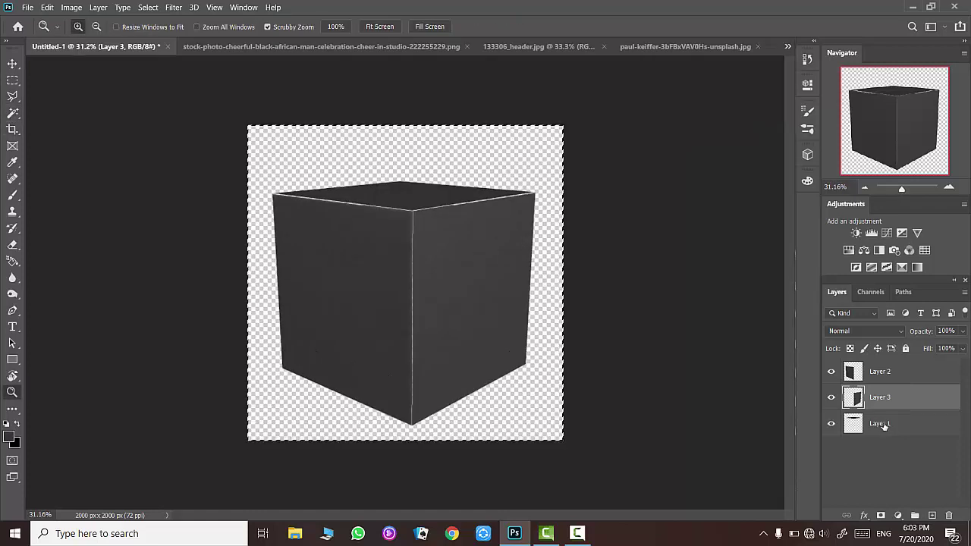
# Drag all three cube layers into the fiery smoke photo.
pyautogui.hotkey('ctrl', 'alt', 'a')
pyautogui.press('v')
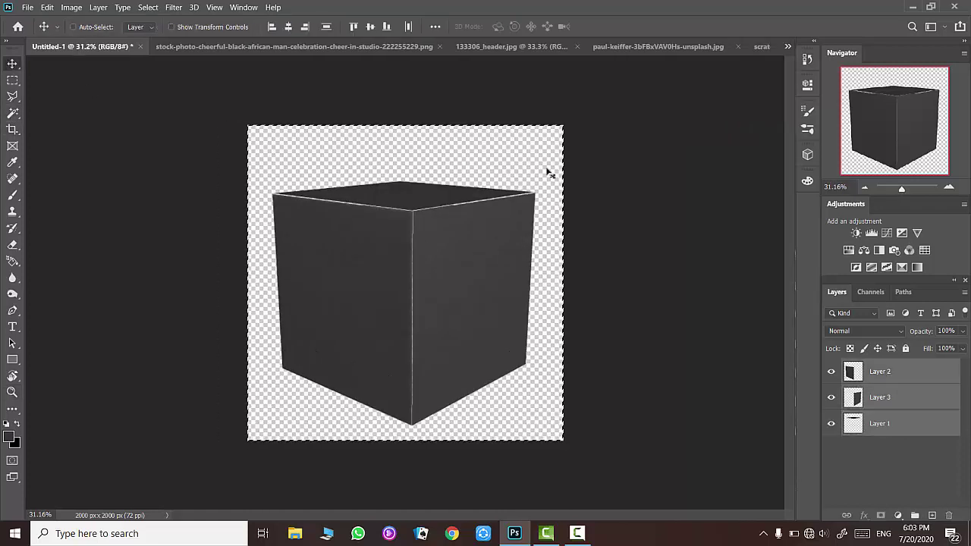
pyautogui.moveTo(412, 203)
pyautogui.mouseDown()
pyautogui.moveTo(452, 185)
pyautogui.moveTo(413, 316)
pyautogui.moveTo(426, 316)
pyautogui.mouseUp()
# Scale the cube to about 62% and move it up into the smoke near the centre.
pyautogui.hotkey('ctrl', 't')
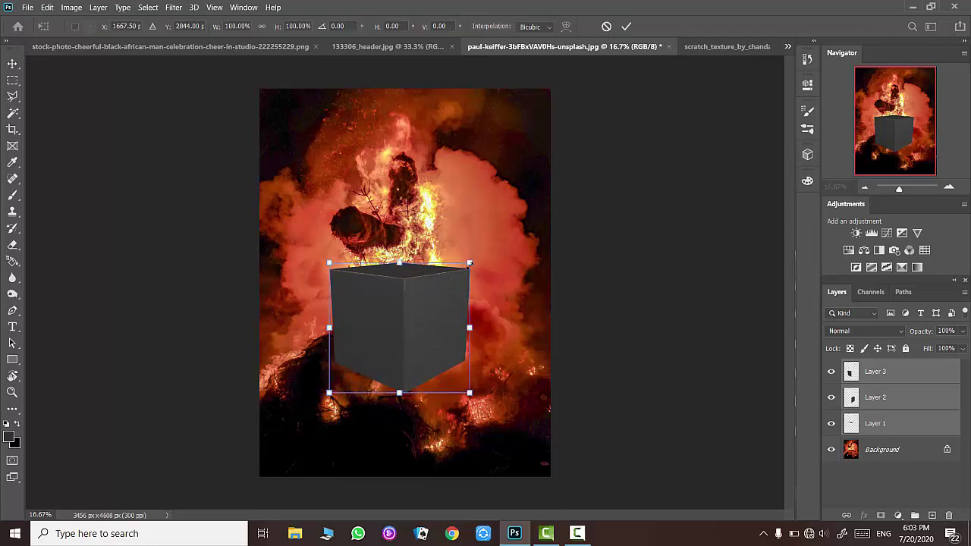
pyautogui.moveTo(469, 270); pyautogui.dragTo(441, 278)
pyautogui.moveTo(415, 310); pyautogui.dragTo(432, 294)
pyautogui.click(625, 25)
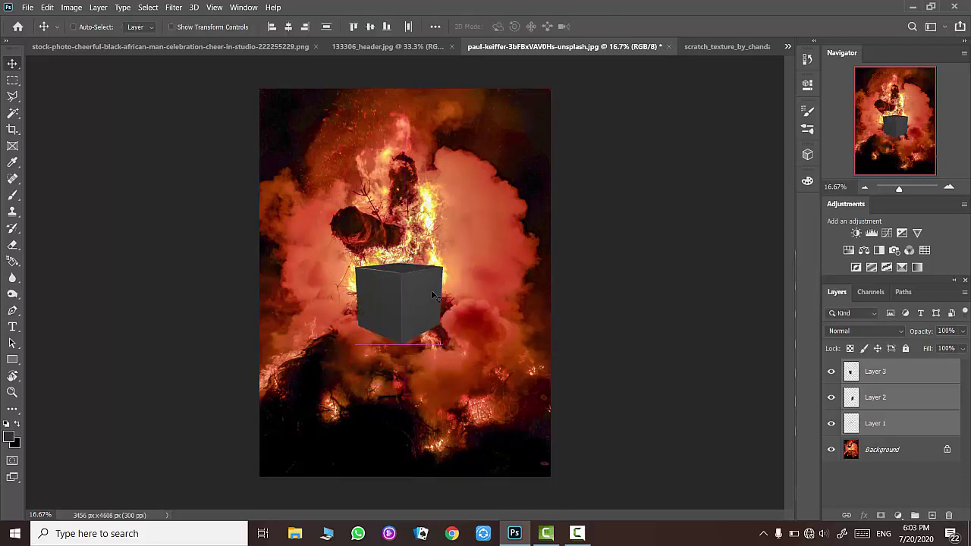
pyautogui.click(12, 392)
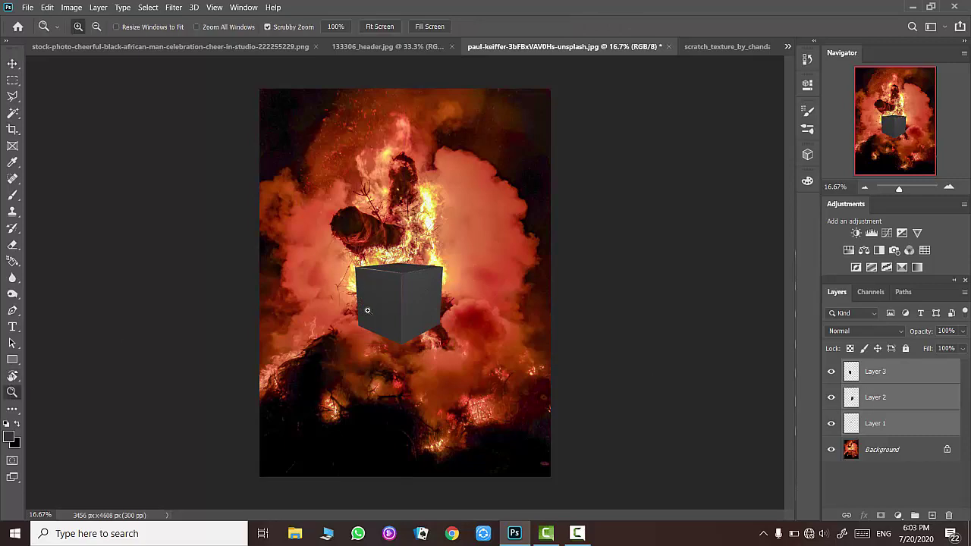
pyautogui.moveTo(371, 280); pyautogui.dragTo(500, 213)
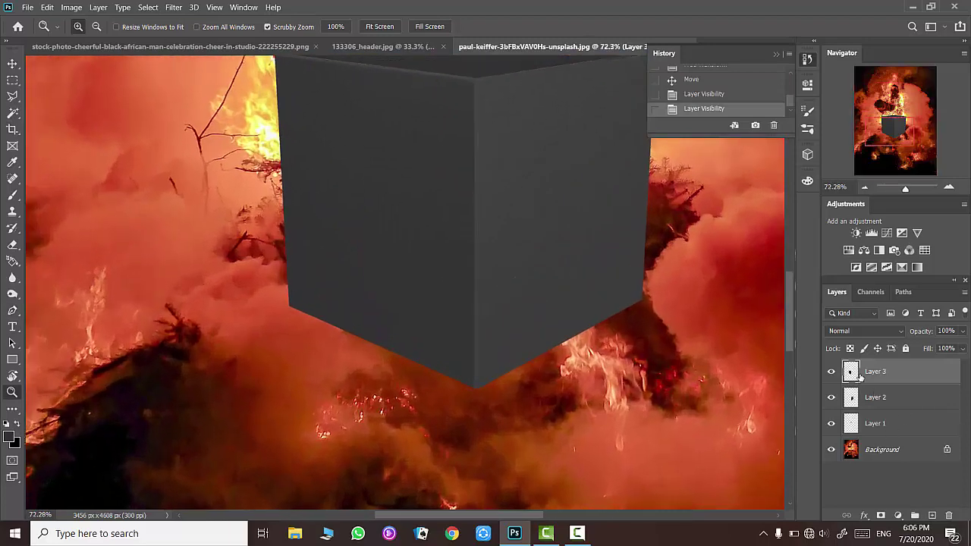
# Duplicate Layer 3, stretch its face down past the canvas bottom, and merge the copy back in.
pyautogui.hotkey('ctrl', 'j')
pyautogui.click(898, 398)
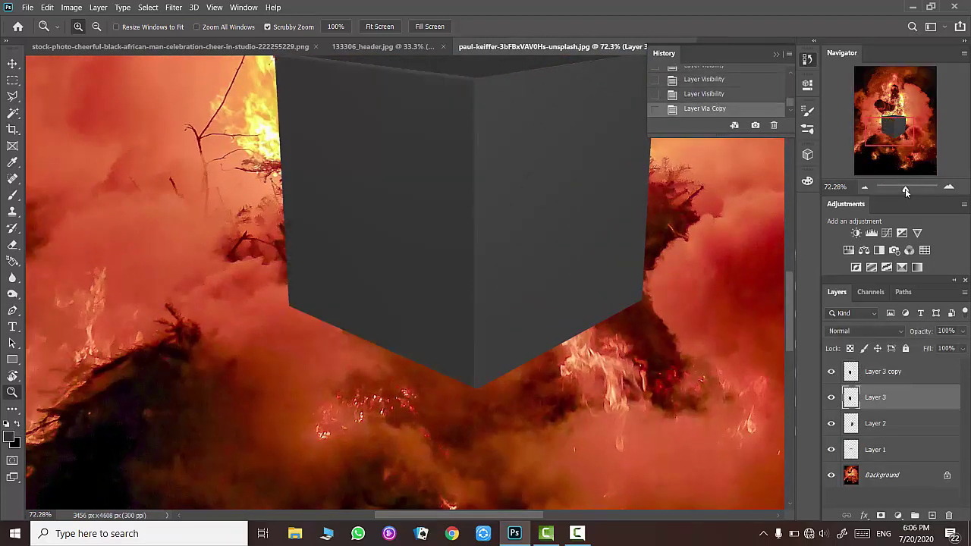
pyautogui.moveTo(905, 187); pyautogui.dragTo(899, 190)
pyautogui.hotkey('ctrl', 't')
pyautogui.moveTo(383, 341); pyautogui.dragTo(384, 502)
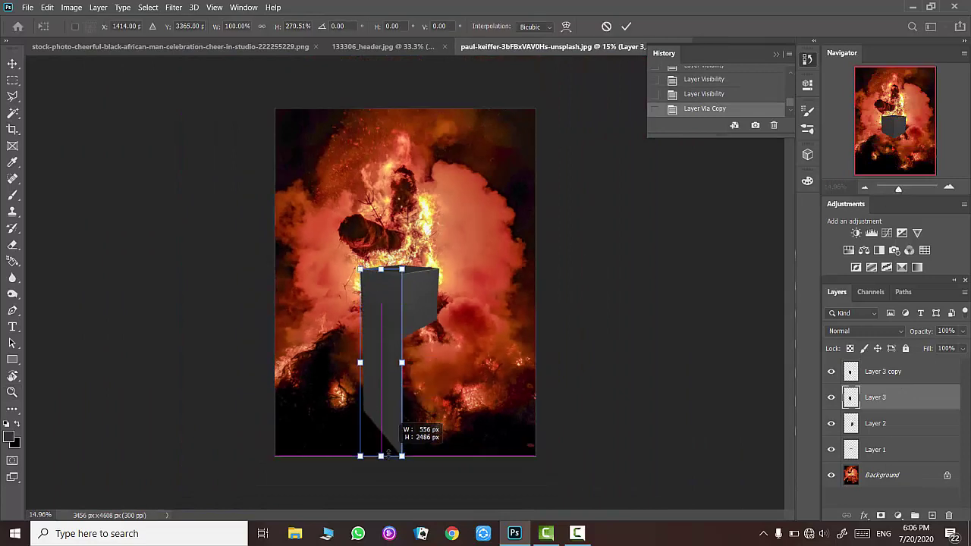
pyautogui.hotkey('ctrl', '-')
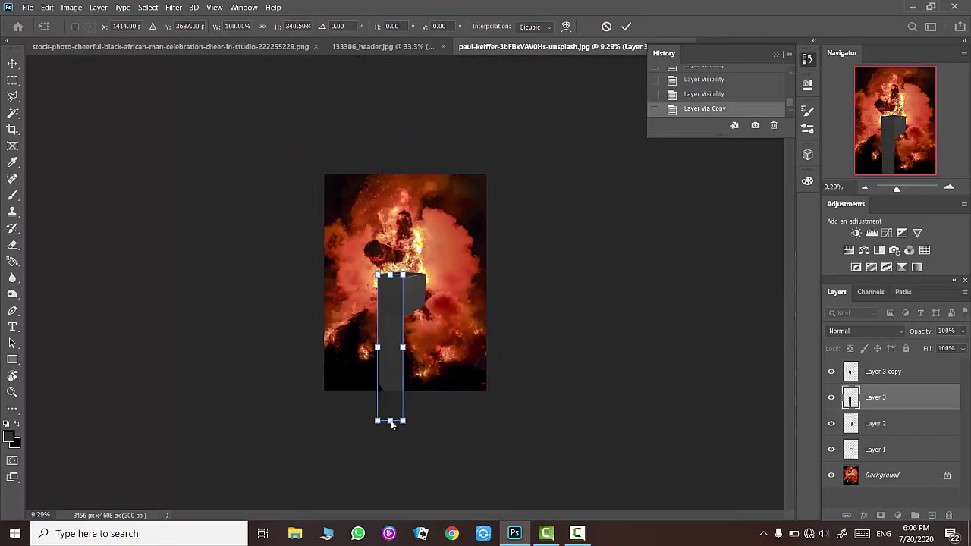
pyautogui.moveTo(385, 422); pyautogui.dragTo(390, 439)
pyautogui.click(626, 25)
pyautogui.press('z')
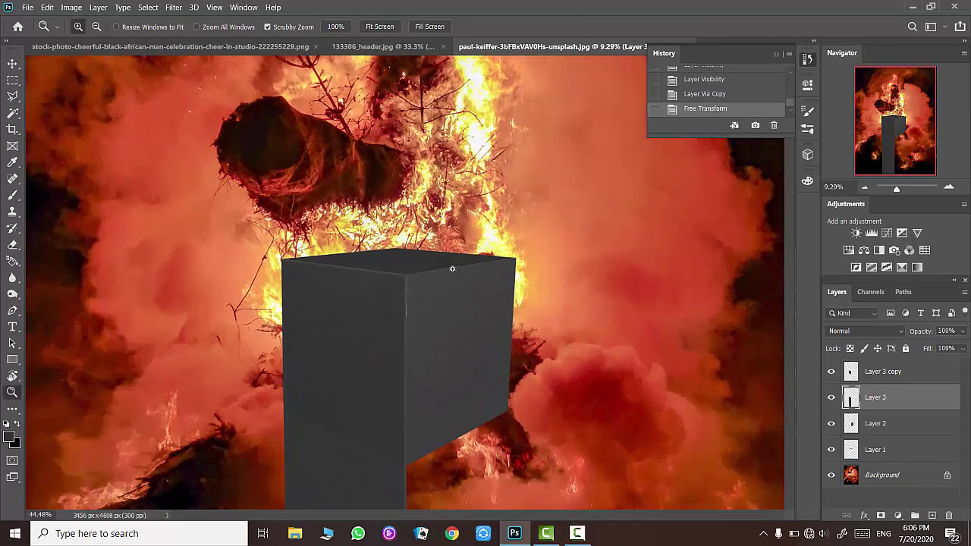
pyautogui.moveTo(370, 314); pyautogui.dragTo(730, 420)
pyautogui.click(881, 371)
pyautogui.hotkey('ctrl', 'e')
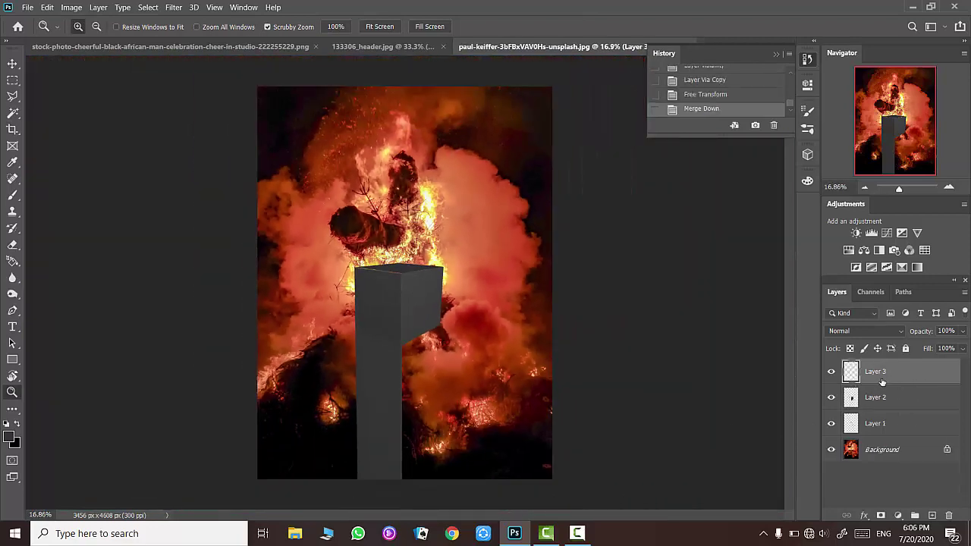
# Duplicate Layer 2, stretch its face below the canvas bottom, and merge the copy down.
pyautogui.click(830, 398)
pyautogui.click(830, 397)
pyautogui.hotkey('ctrl', 'j')
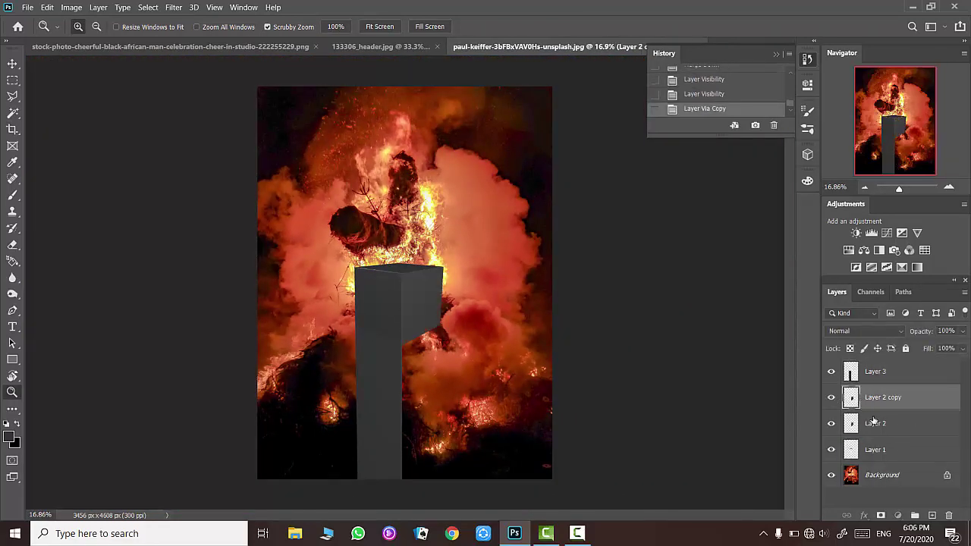
pyautogui.click(875, 423)
pyautogui.hotkey('ctrl', 't')
pyautogui.moveTo(422, 345); pyautogui.dragTo(422, 493)
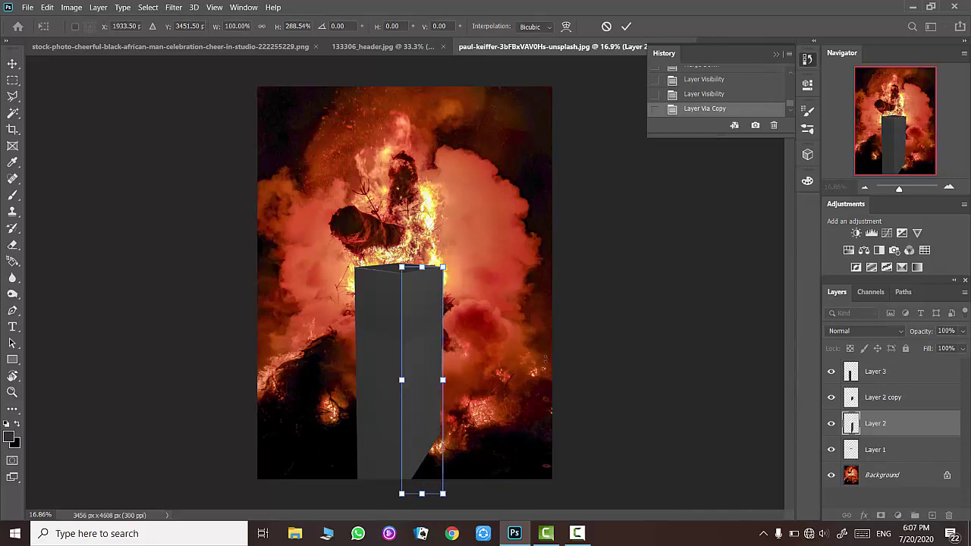
pyautogui.scroll(-3, 422, 493)
pyautogui.moveTo(412, 385); pyautogui.dragTo(412, 421)
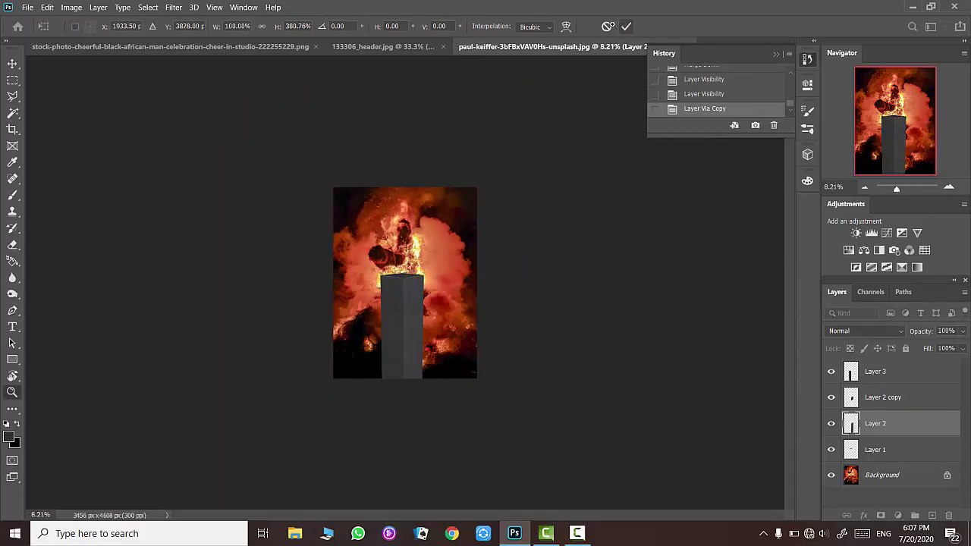
pyautogui.press('Return')
pyautogui.click(385, 26)
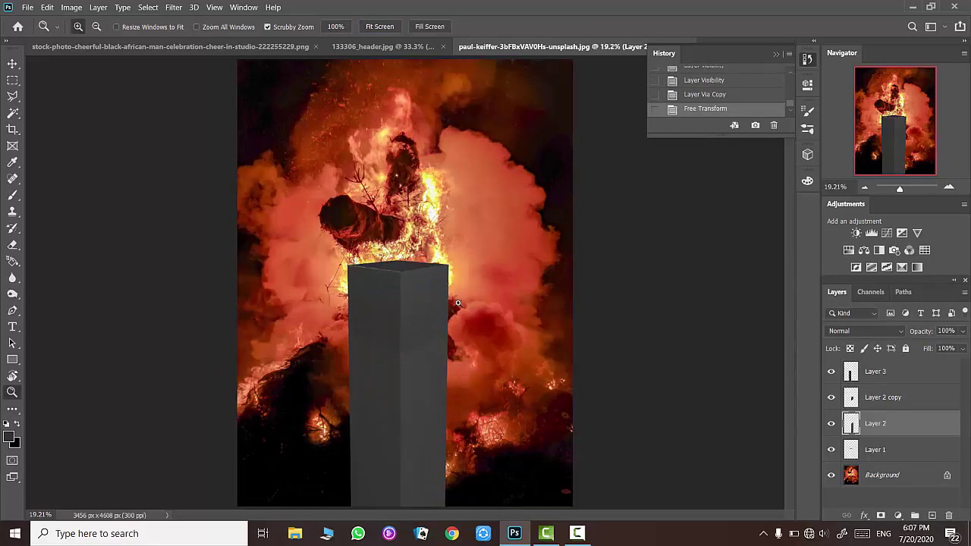
pyautogui.click(880, 396)
pyautogui.hotkey('ctrl', 'e')
pyautogui.click(830, 396)
pyautogui.click(831, 396)
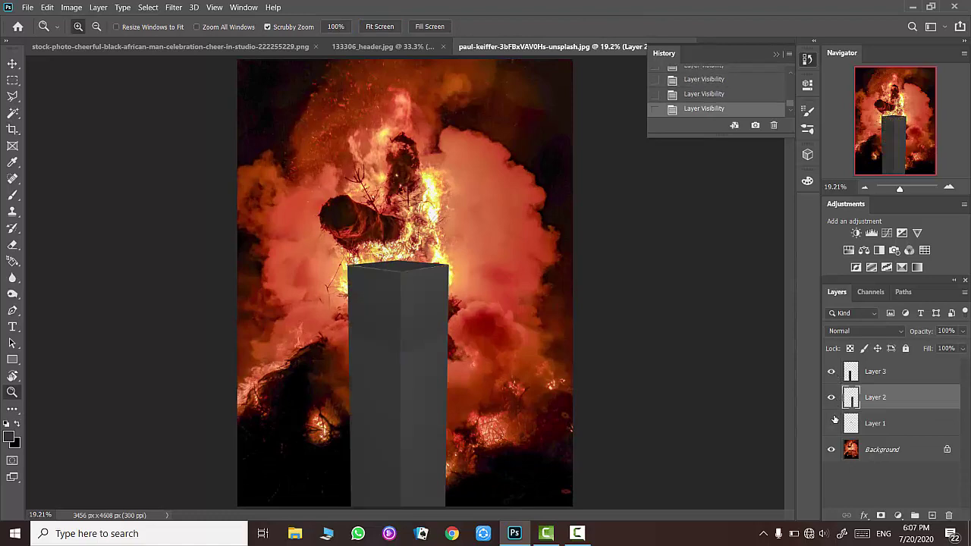
pyautogui.click(742, 47)
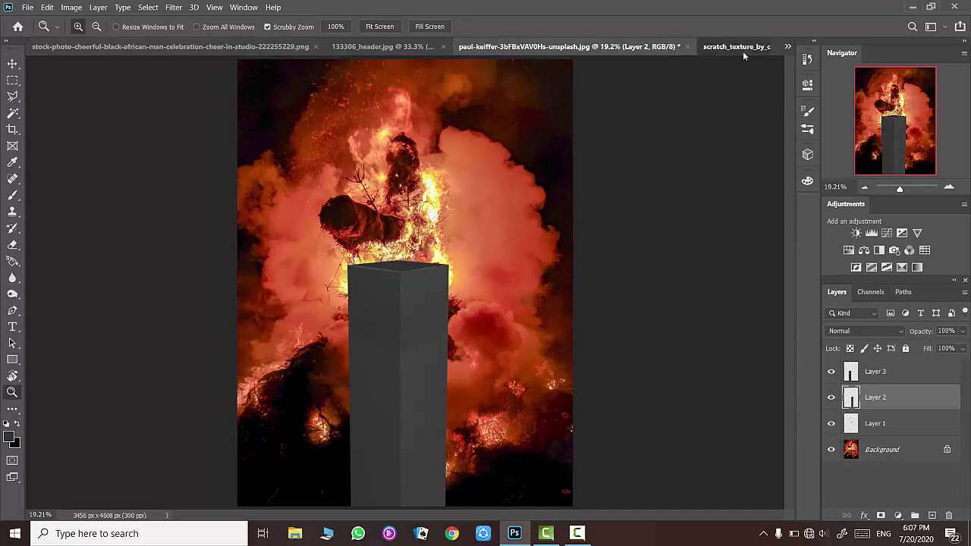
# Bring the rock texture photo into the fire document.
pyautogui.click(788, 46)
pyautogui.click(531, 74)
pyautogui.press('v')
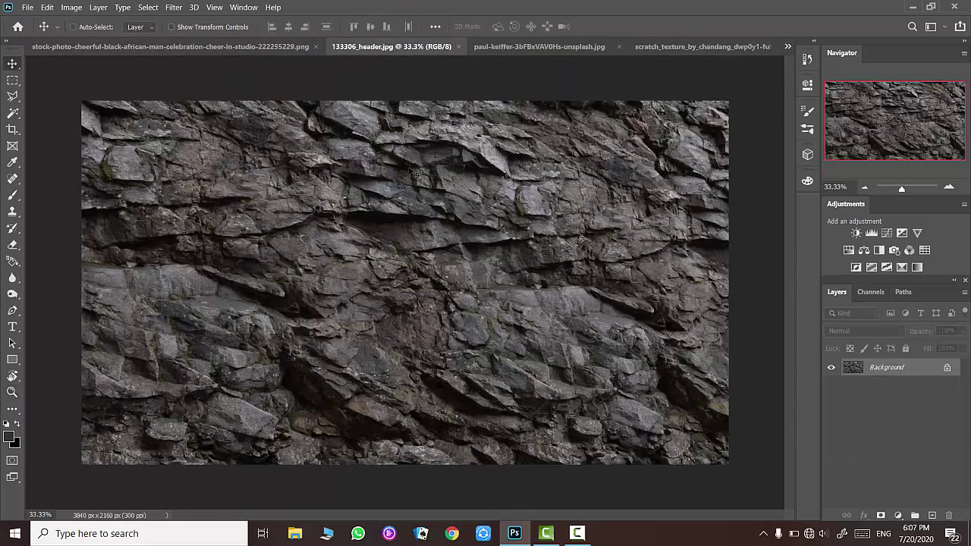
pyautogui.moveTo(567, 47); pyautogui.dragTo(424, 220)
# Duplicate the rock layer, move it below Layer 3, rotate it, and clip it to the pillar face.
pyautogui.hotkey('ctrl', 'j')
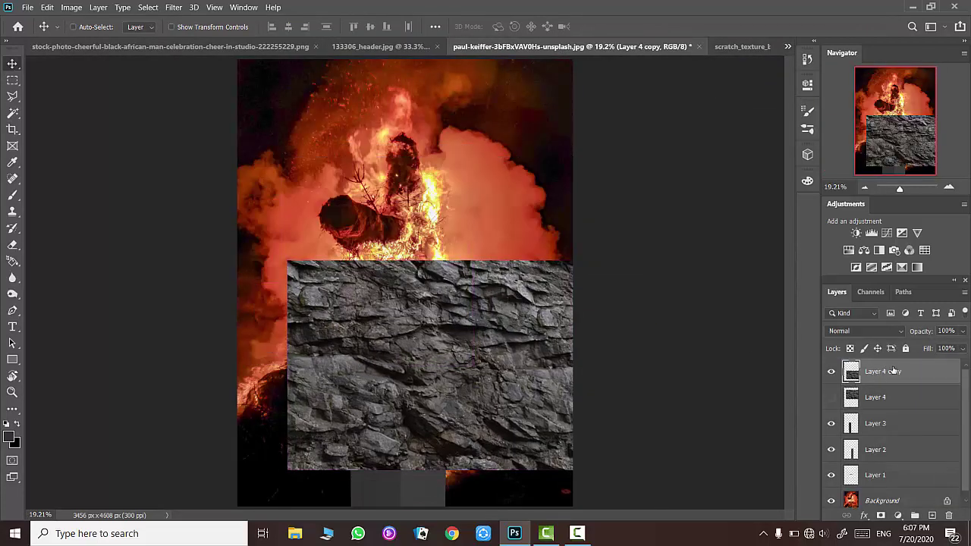
pyautogui.moveTo(856, 423); pyautogui.dragTo(856, 435)
pyautogui.hotkey('ctrl', 't')
pyautogui.moveTo(629, 197); pyautogui.dragTo(267, 220)
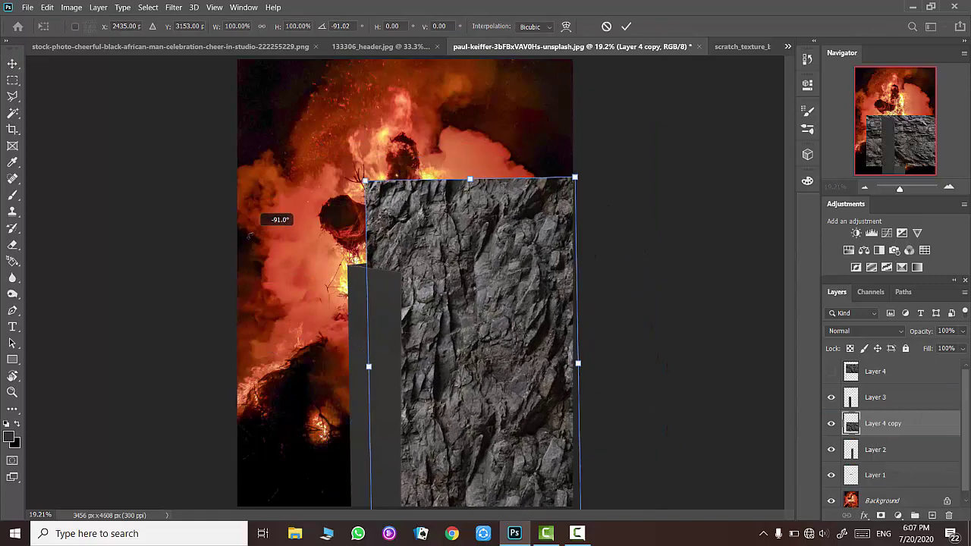
pyautogui.write('-90')
pyautogui.press('Return')
pyautogui.click(625, 26)
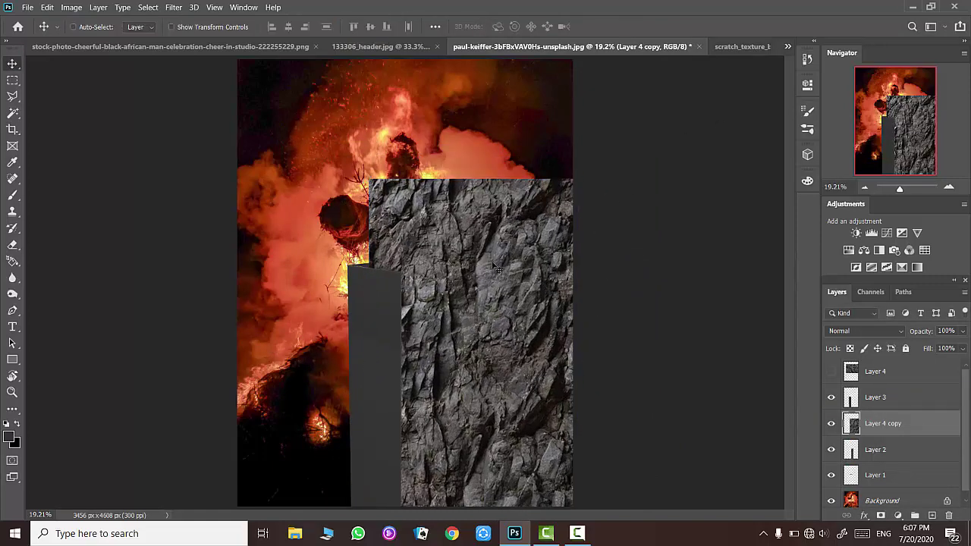
pyautogui.moveTo(464, 258); pyautogui.dragTo(470, 271)
pyautogui.rightClick(937, 423)
pyautogui.click(782, 233)
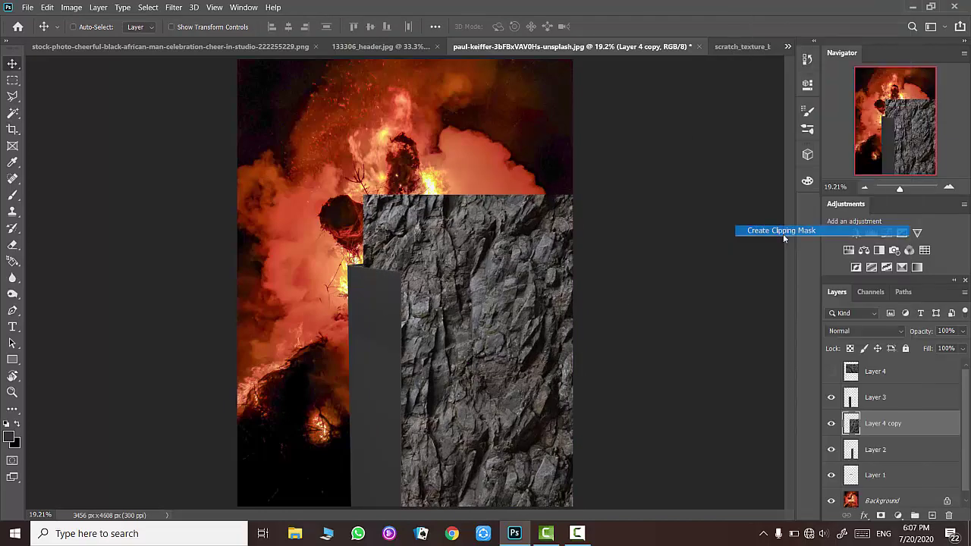
# Position and scale the clipped rock texture to fit over the pillar.
pyautogui.moveTo(437, 369); pyautogui.dragTo(444, 356)
pyautogui.hotkey('ctrl', 't')
pyautogui.moveTo(445, 220); pyautogui.dragTo(456, 298)
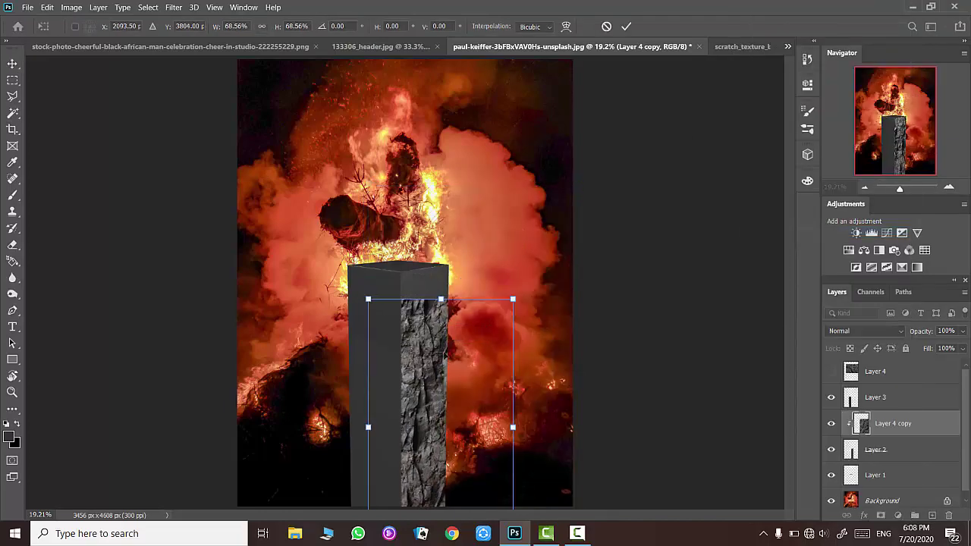
pyautogui.moveTo(520, 260); pyautogui.dragTo(523, 261)
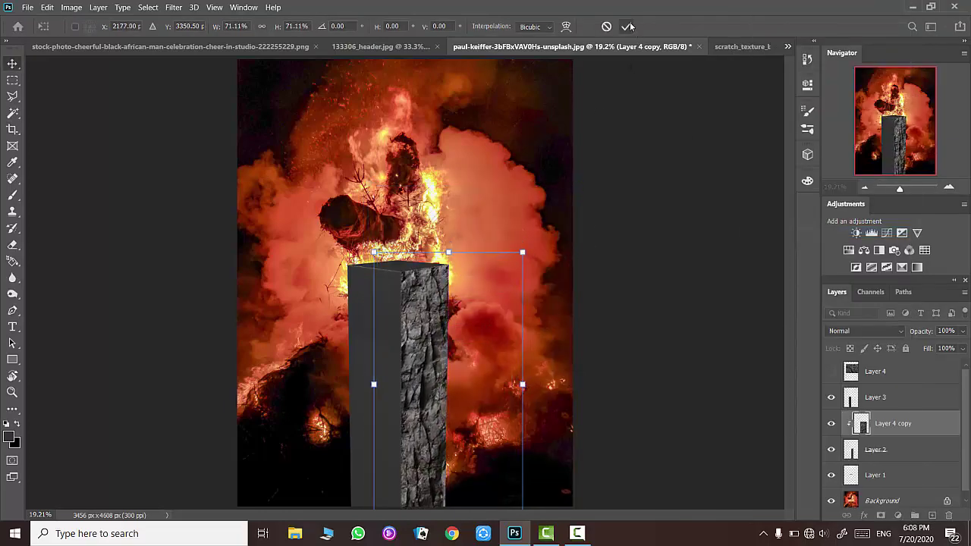
pyautogui.press('Return')
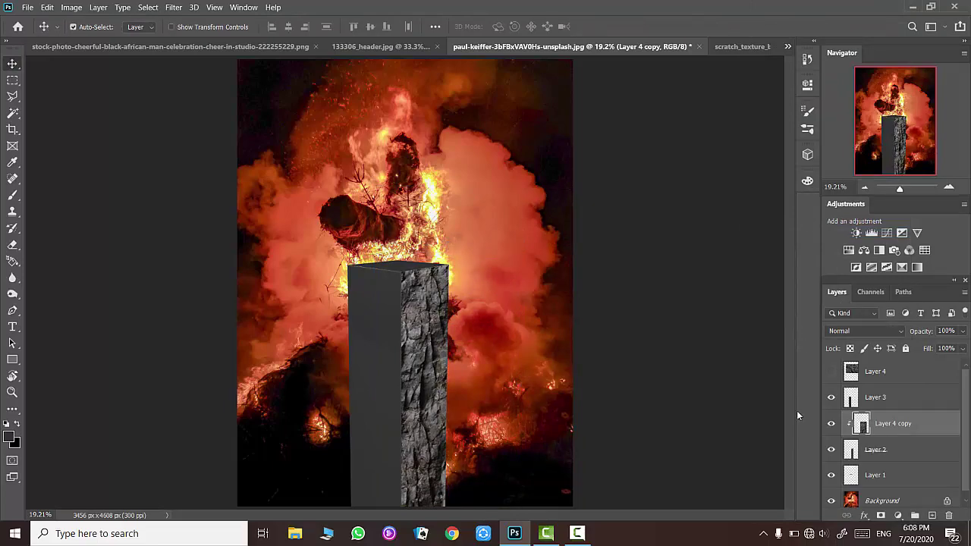
# Clip a second rock copy to Layer 3 and slide it over the pillar's left face.
pyautogui.hotkey('ctrl', 'j')
pyautogui.moveTo(879, 423); pyautogui.dragTo(879, 394)
pyautogui.rightClick(895, 397)
pyautogui.click(766, 232)
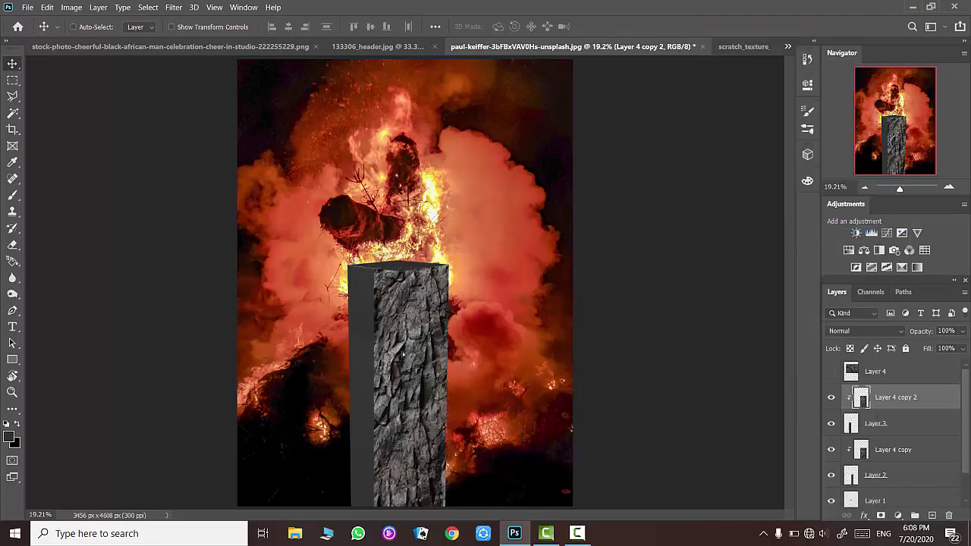
pyautogui.moveTo(402, 353)
pyautogui.mouseDown()
pyautogui.moveTo(338, 350)
pyautogui.moveTo(355, 355)
pyautogui.mouseUp()
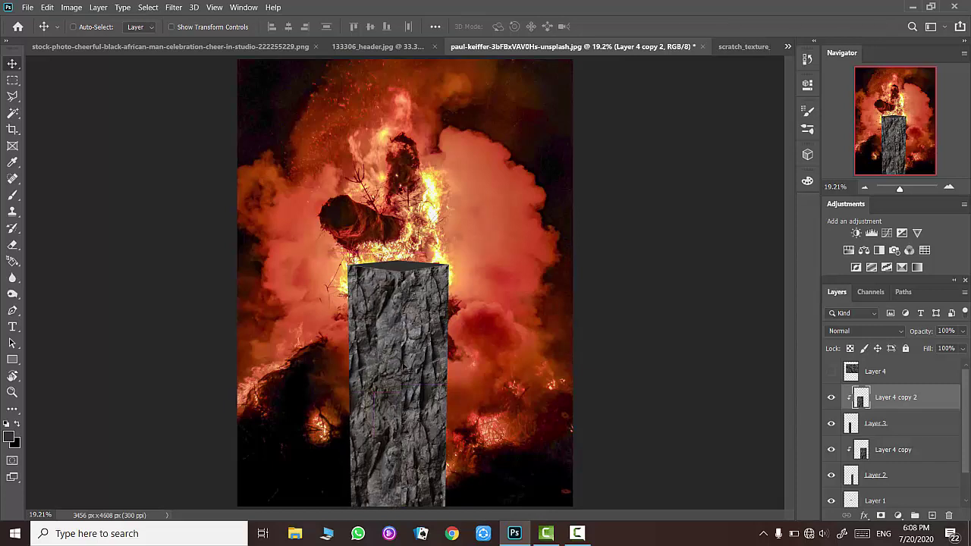
# Darken both pillar-face texture layers, Layer 4 copy and Layer 4 copy 2, with Levels.
pyautogui.click(878, 451)
pyautogui.hotkey('ctrl', 'l')
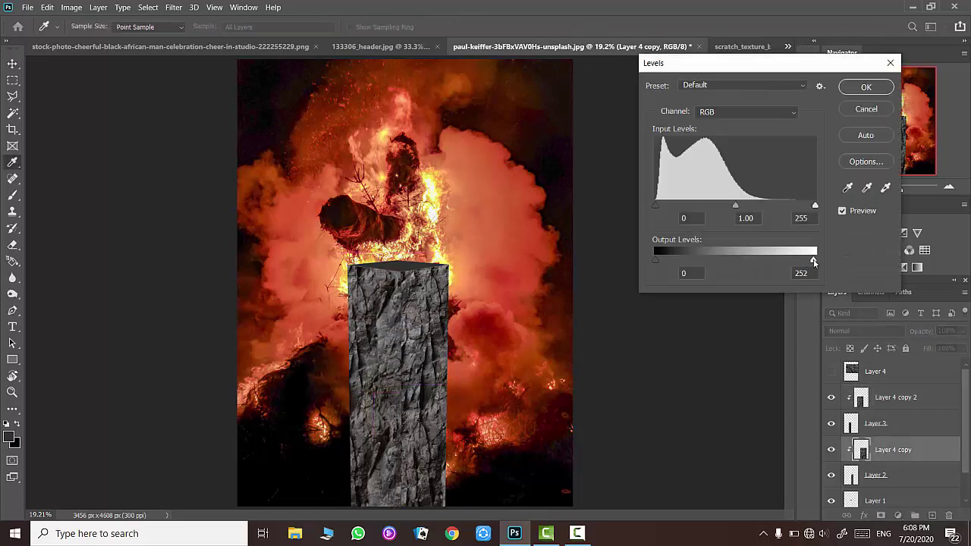
pyautogui.moveTo(815, 259); pyautogui.dragTo(702, 257)
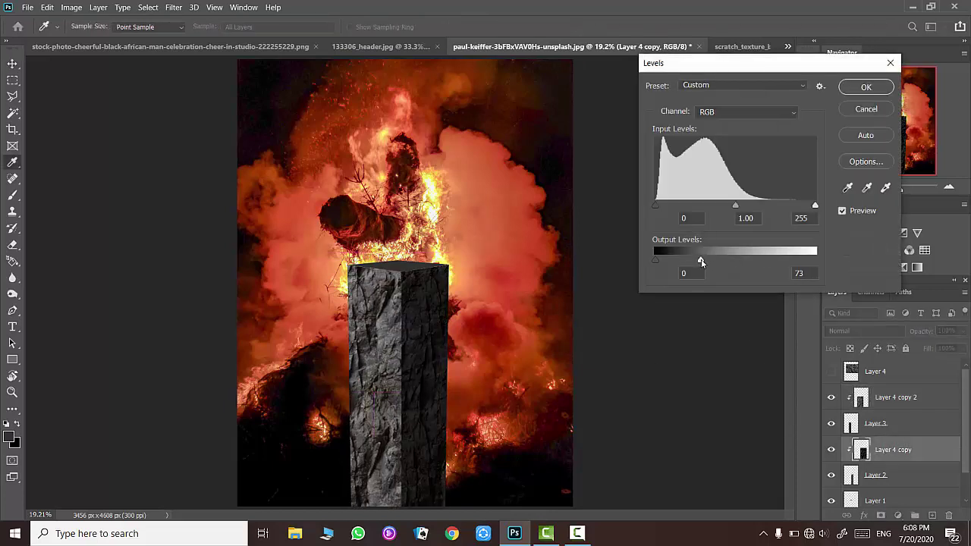
pyautogui.click(853, 85)
pyautogui.click(894, 398)
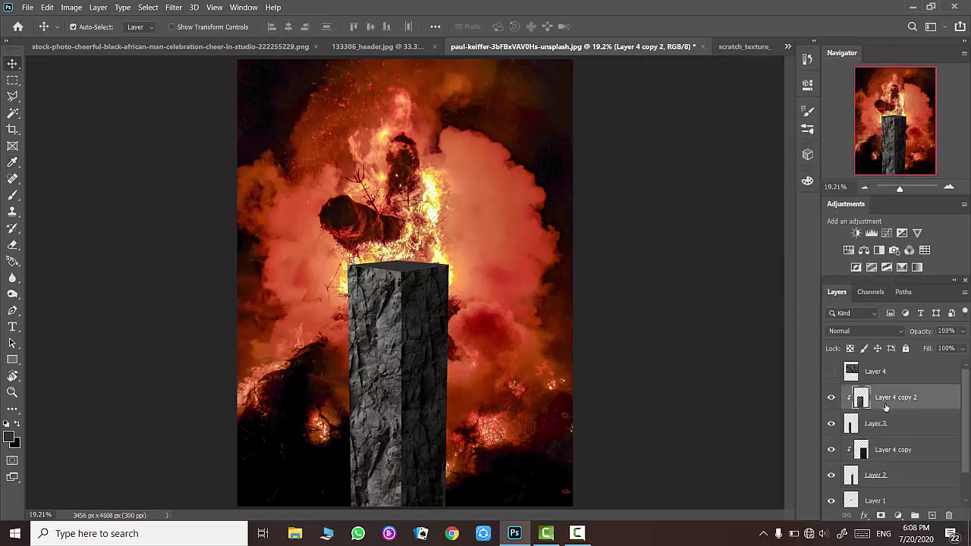
pyautogui.hotkey('ctrl', 'l')
pyautogui.moveTo(815, 260); pyautogui.dragTo(780, 260)
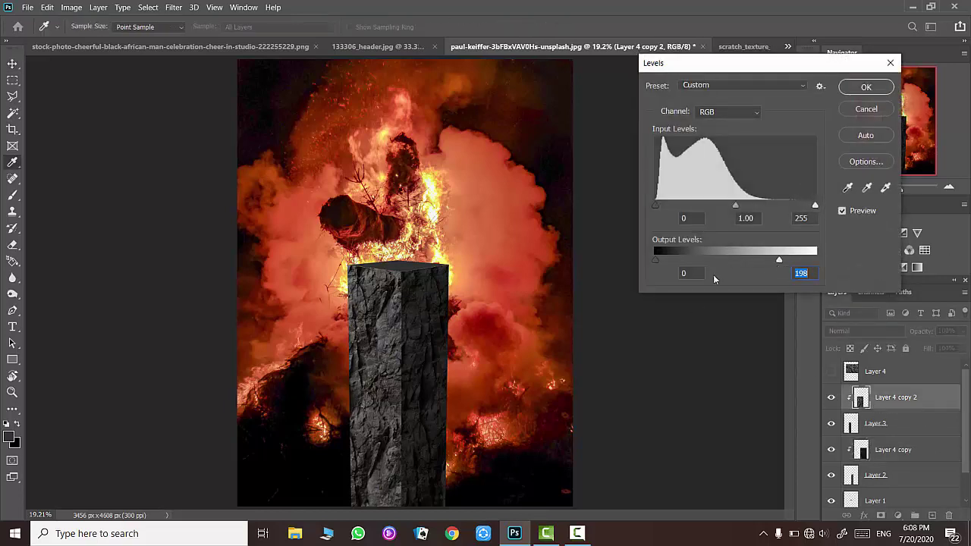
pyautogui.click(865, 86)
# Revert the Levels changes in History to the state after moving the texture.
pyautogui.click(858, 447)
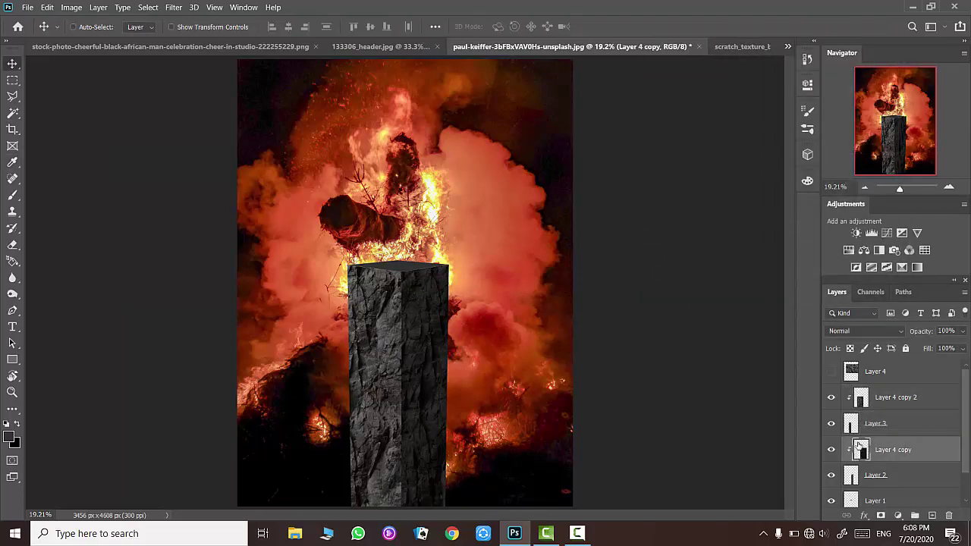
pyautogui.hotkey('ctrl', 'l')
pyautogui.press('Escape')
pyautogui.click(807, 58)
pyautogui.click(717, 89)
pyautogui.click(722, 102)
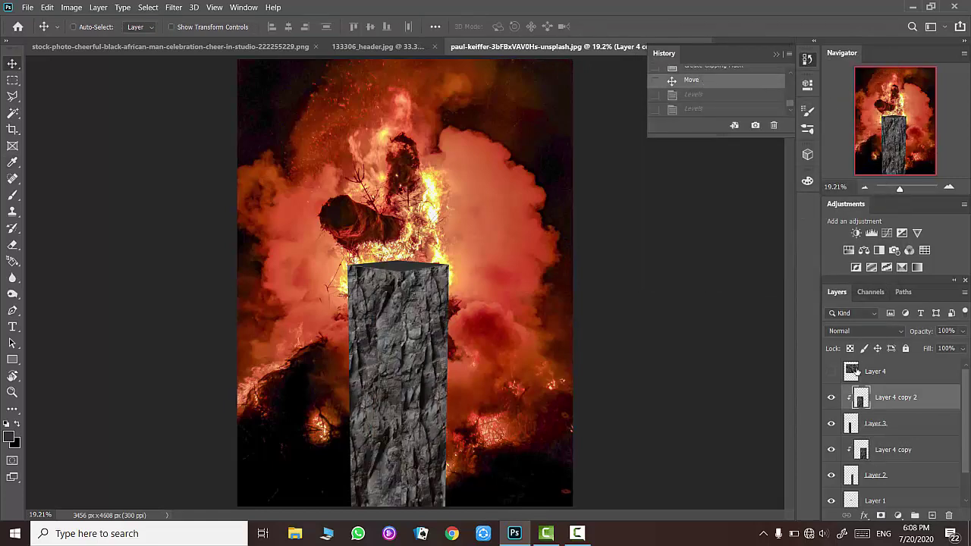
# Darken the left face strongly with Levels, then apply Shadows/Highlights with shadows amount 0.
pyautogui.hotkey('ctrl', 'l')
pyautogui.moveTo(814, 259)
pyautogui.mouseDown()
pyautogui.moveTo(676, 260)
pyautogui.moveTo(699, 263)
pyautogui.mouseUp()
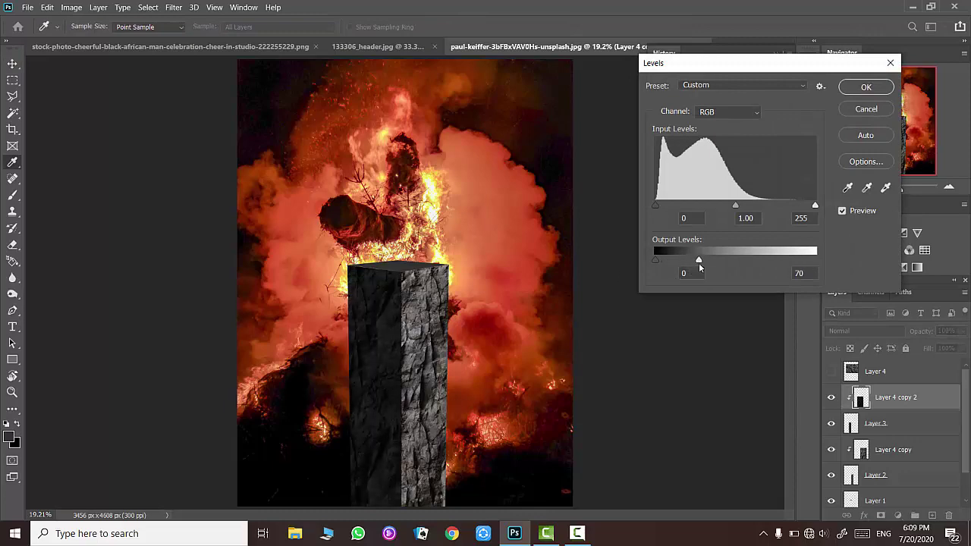
pyautogui.click(866, 86)
pyautogui.click(71, 7)
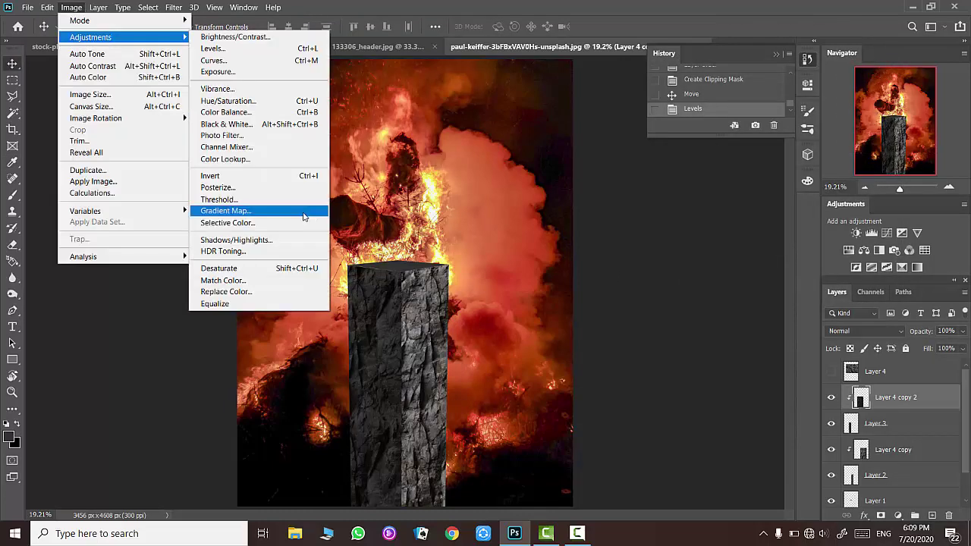
pyautogui.click(227, 238)
pyautogui.click(568, 84)
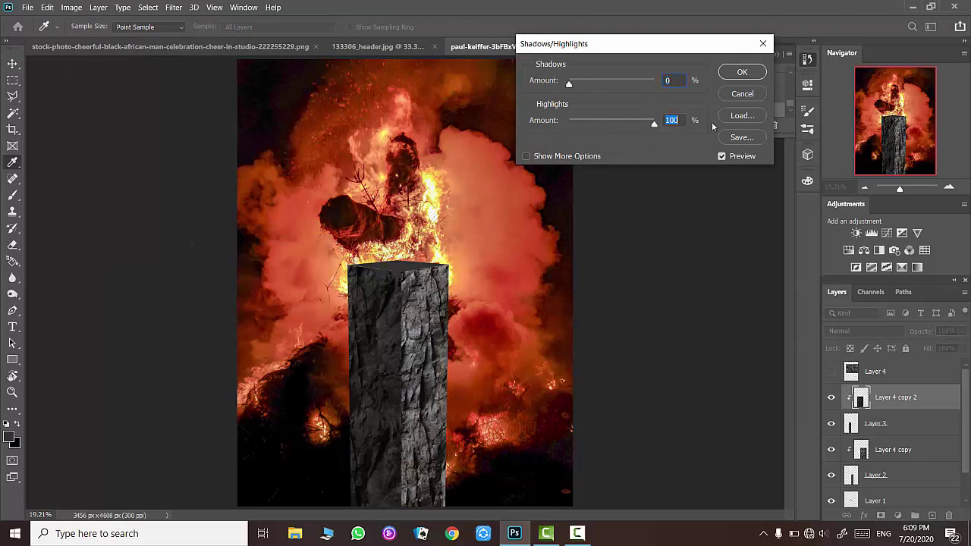
pyautogui.click(739, 73)
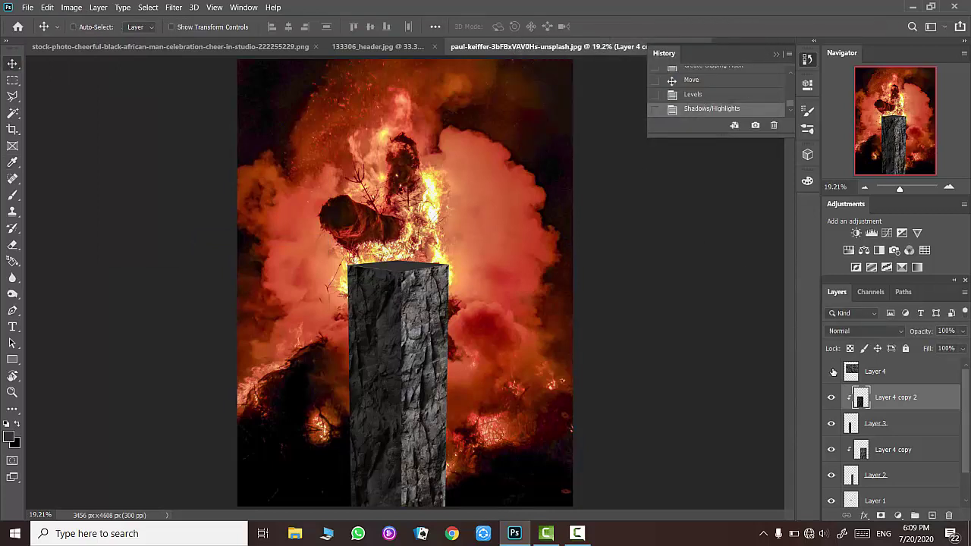
# Darken the face further by bending the Curves line down.
pyautogui.click(12, 96)
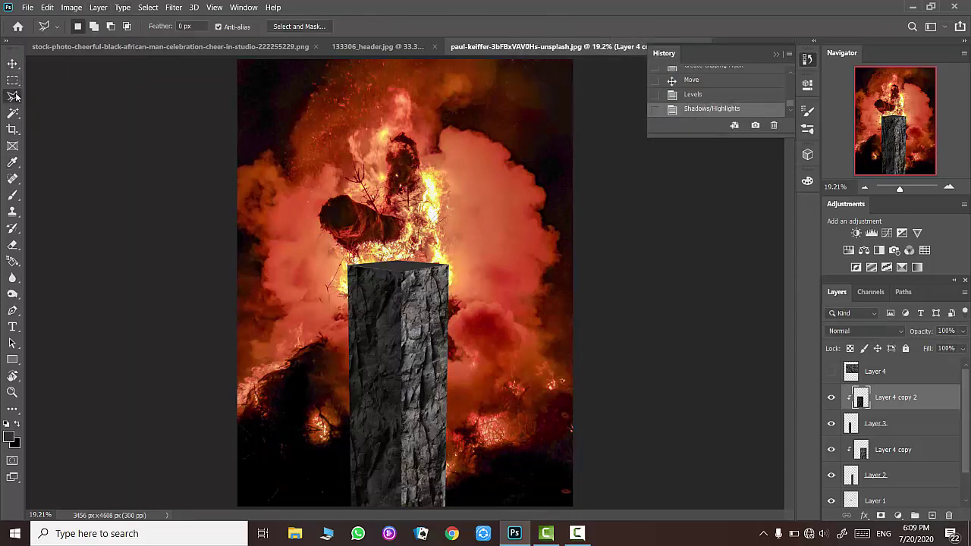
pyautogui.click(14, 194)
pyautogui.click(72, 7)
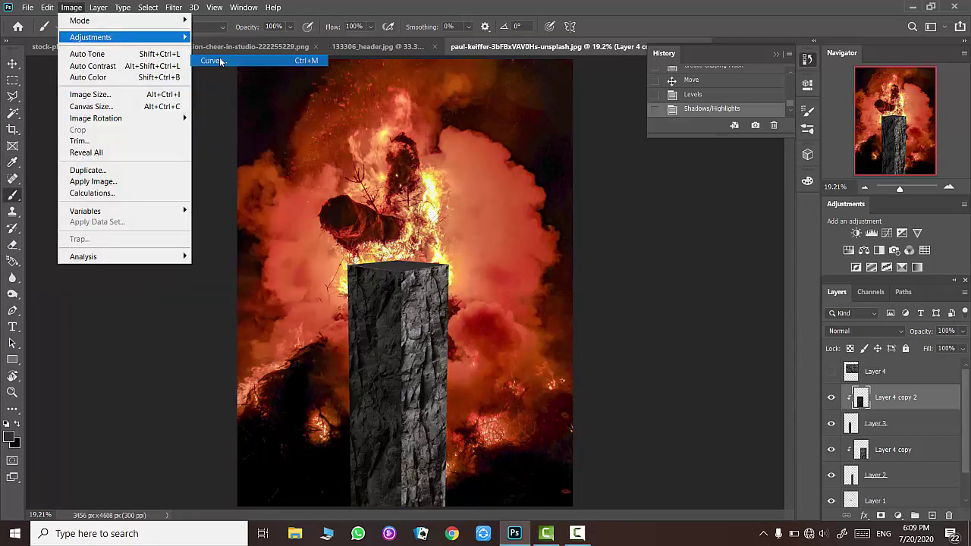
pyautogui.click(220, 59)
pyautogui.moveTo(640, 195); pyautogui.dragTo(645, 202)
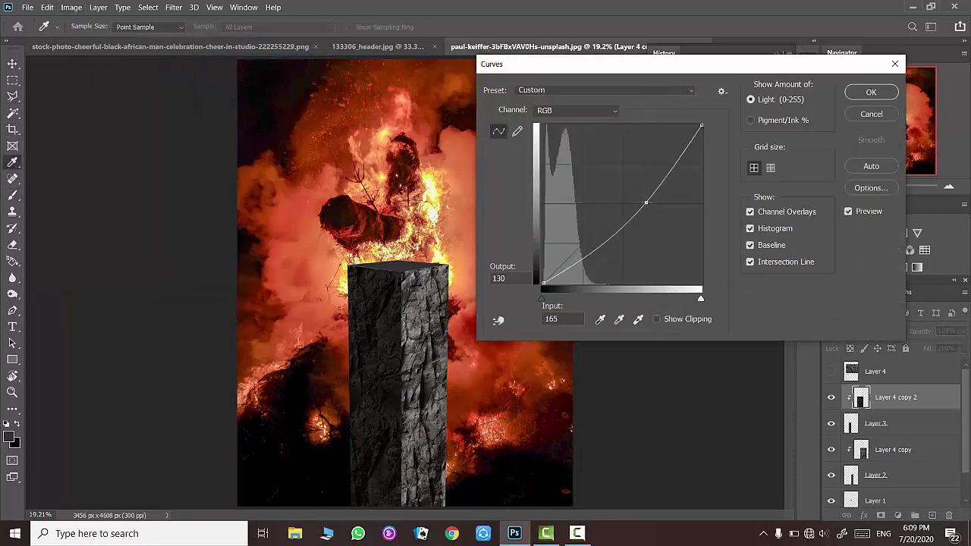
pyautogui.click(854, 94)
# Darken the right face (Layer 4 copy) with Levels and move Layer 4 below Layer 2.
pyautogui.click(892, 450)
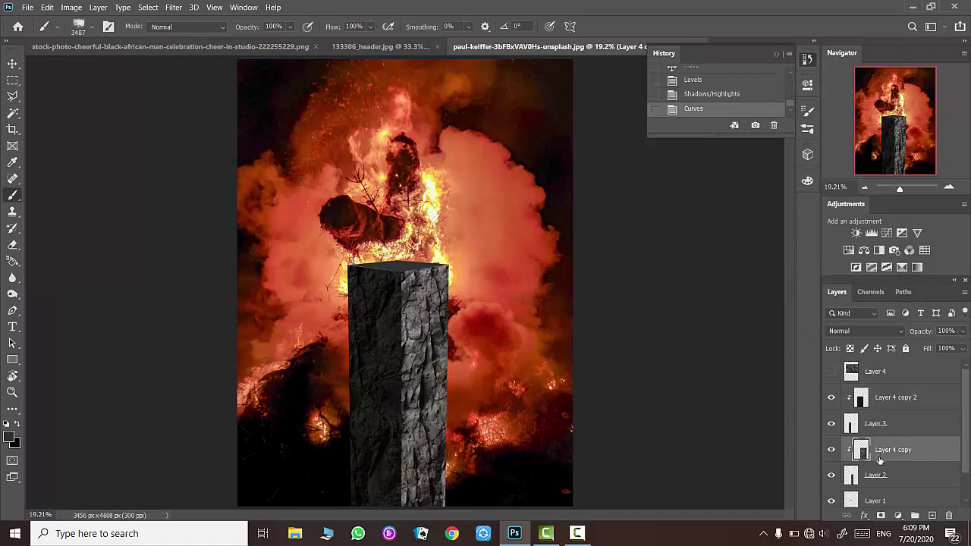
pyautogui.hotkey('ctrl', 'l')
pyautogui.moveTo(816, 260); pyautogui.dragTo(749, 261)
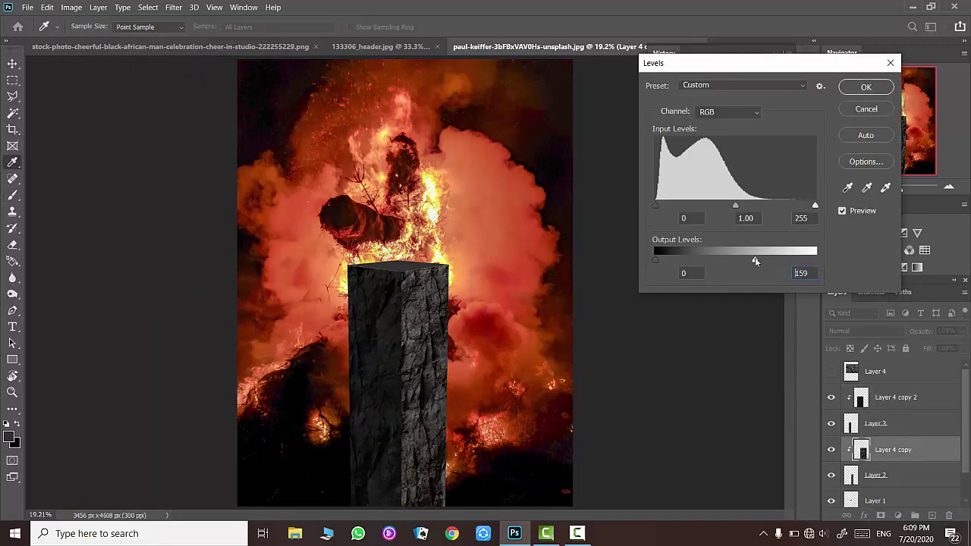
pyautogui.click(865, 87)
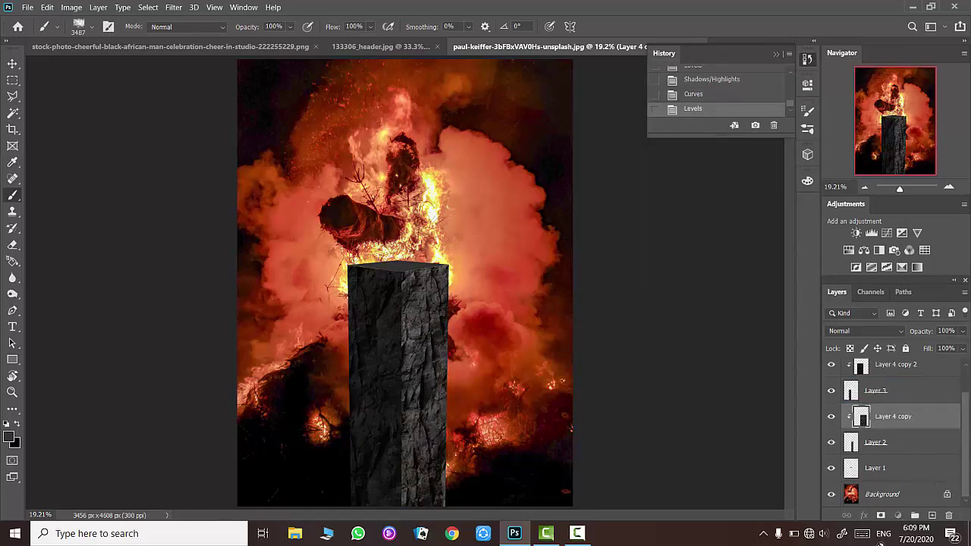
pyautogui.moveTo(869, 373); pyautogui.dragTo(879, 454)
# Show the rock texture layer and reshape it into a flattened, peaked top surface.
pyautogui.click(830, 441)
pyautogui.hotkey('ctrl', 't')
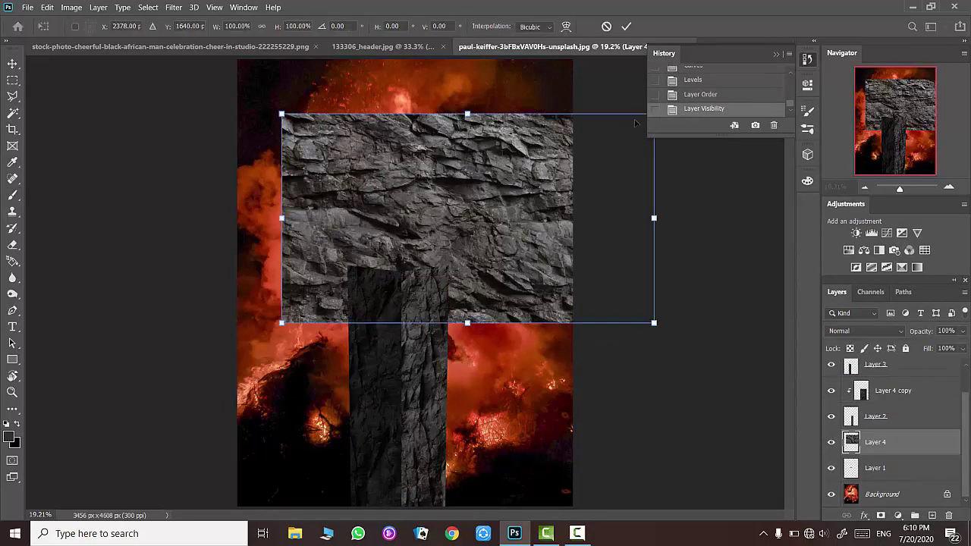
pyautogui.moveTo(653, 114); pyautogui.dragTo(500, 193)
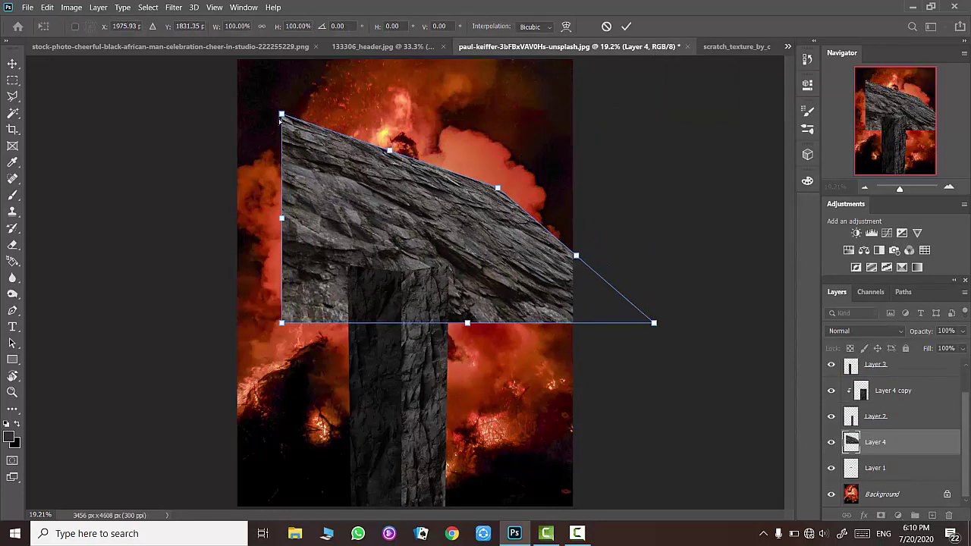
pyautogui.moveTo(281, 113); pyautogui.dragTo(385, 231)
pyautogui.moveTo(498, 188); pyautogui.dragTo(514, 249)
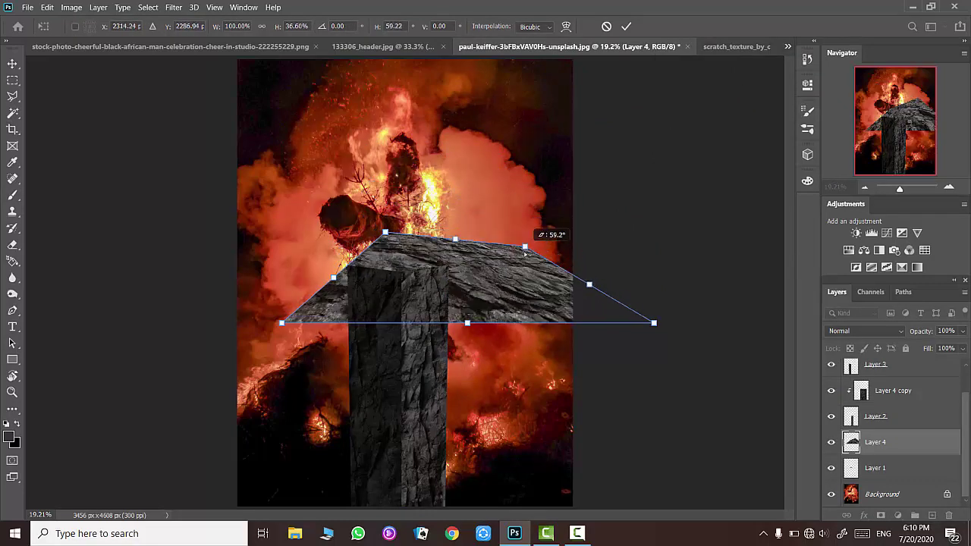
pyautogui.moveTo(386, 231); pyautogui.dragTo(402, 250)
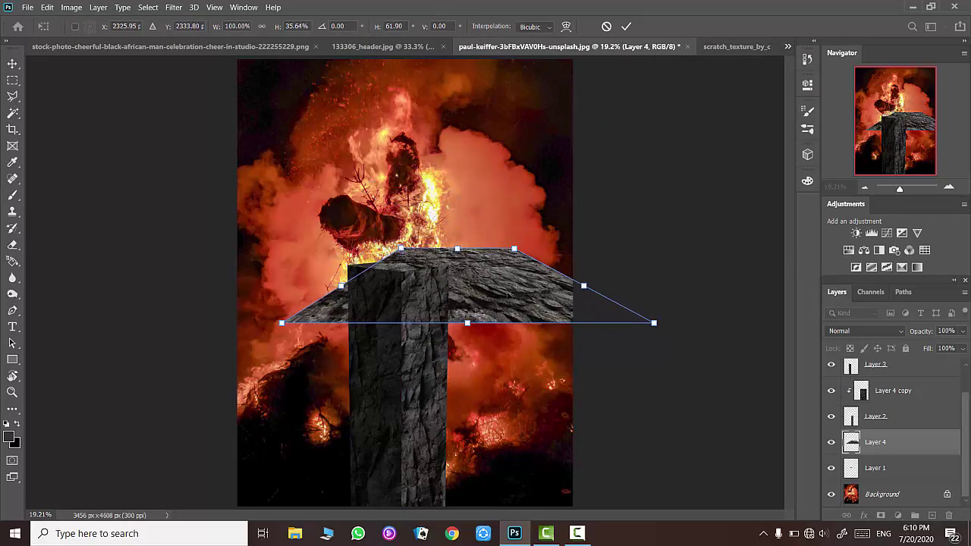
pyautogui.press('Return')
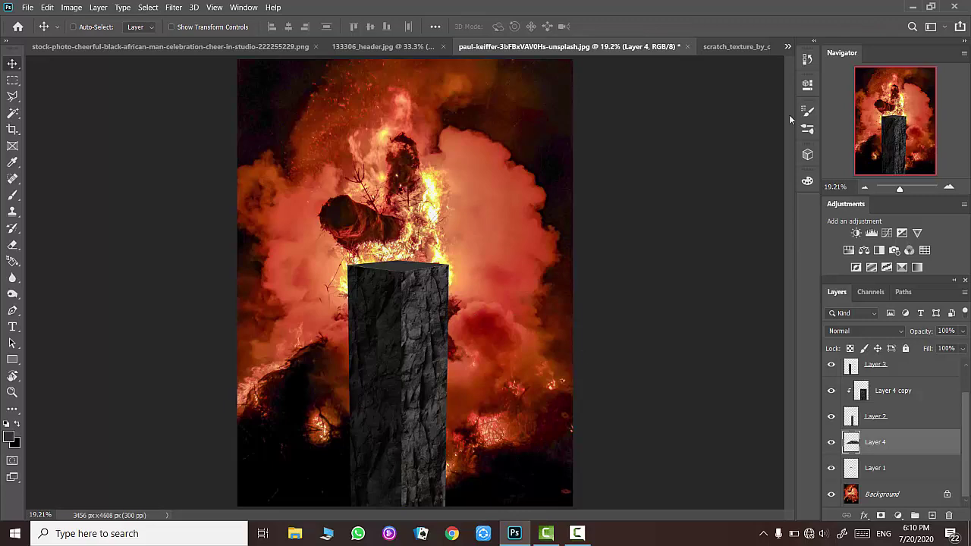
pyautogui.click(807, 59)
pyautogui.click(705, 108)
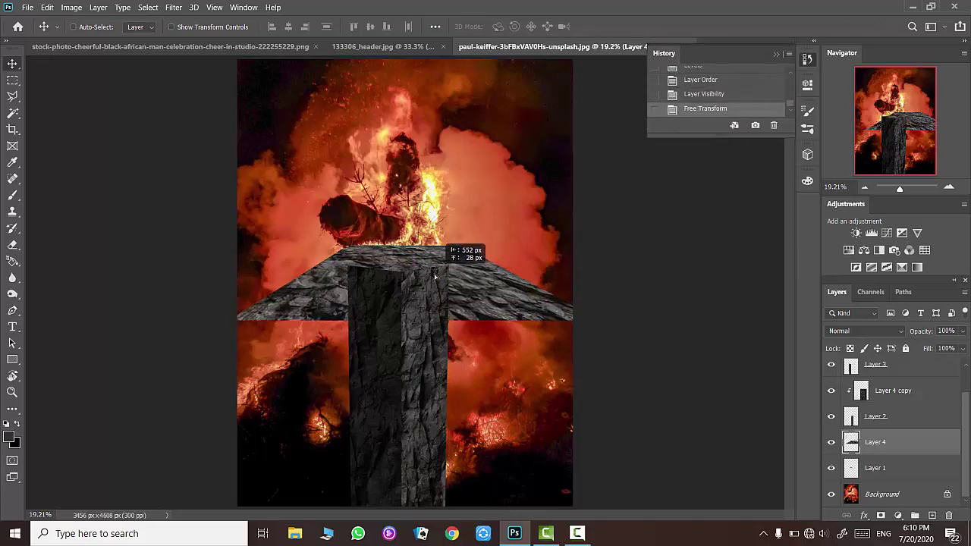
# Move the rock top onto the pillar, clip it to the pillar top, and narrow it to fit.
pyautogui.moveTo(490, 284); pyautogui.dragTo(485, 228)
pyautogui.rightClick(876, 441)
pyautogui.click(716, 230)
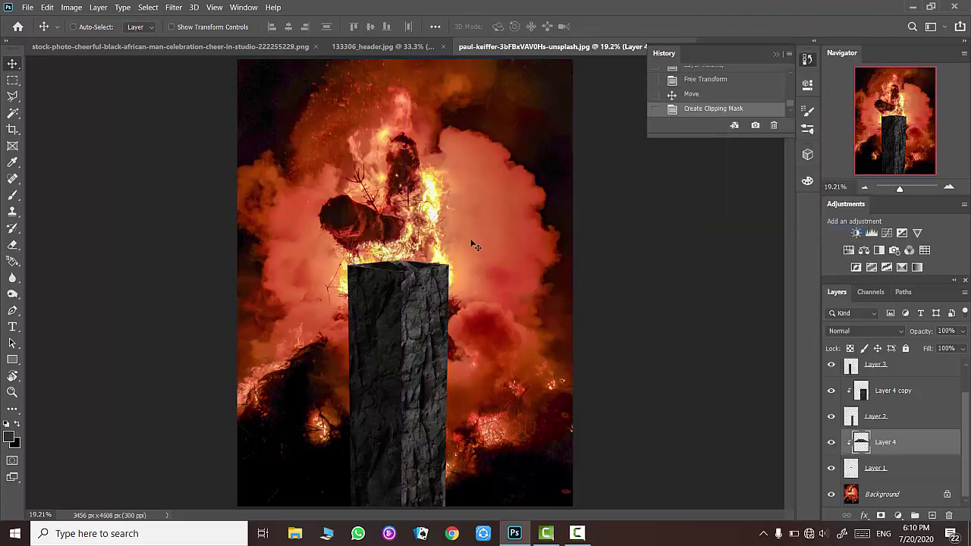
pyautogui.click(12, 392)
pyautogui.moveTo(387, 268); pyautogui.dragTo(425, 267)
pyautogui.moveTo(430, 330); pyautogui.dragTo(430, 322)
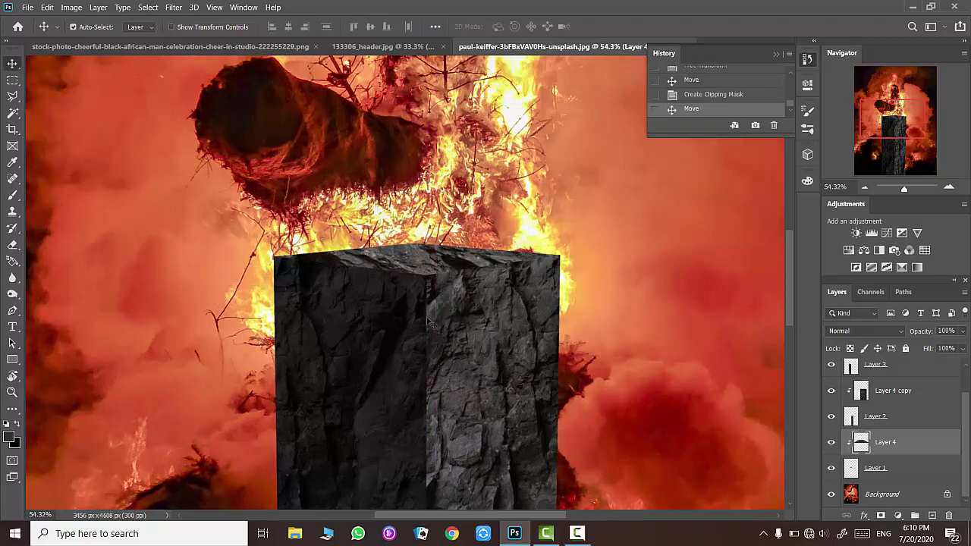
pyautogui.hotkey('ctrl', 't')
pyautogui.scroll(-5, 425, 326)
pyautogui.moveTo(511, 275); pyautogui.dragTo(436, 277)
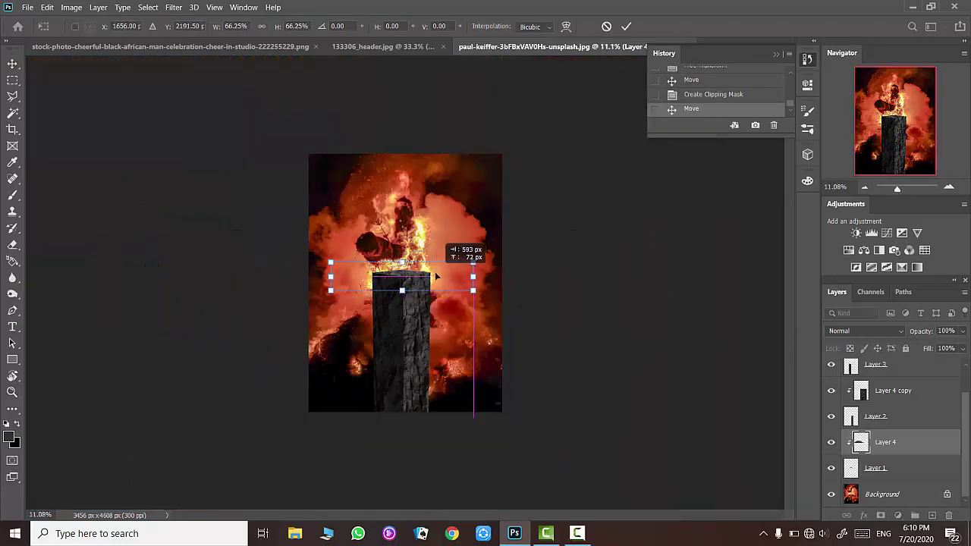
pyautogui.click(12, 392)
pyautogui.click(453, 260)
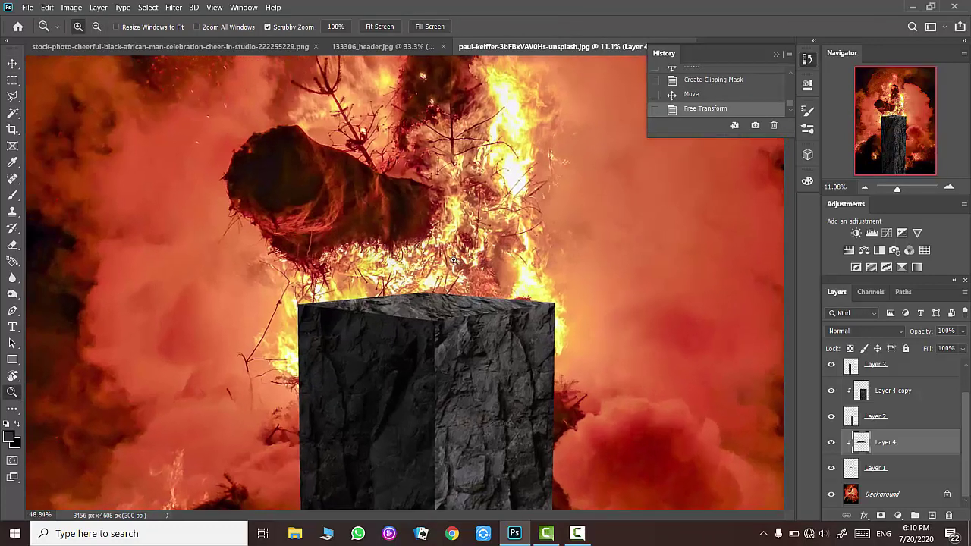
# Apply Shadows/Highlights with a shadows amount of 87% to the rock top.
pyautogui.click(71, 6)
pyautogui.click(258, 238)
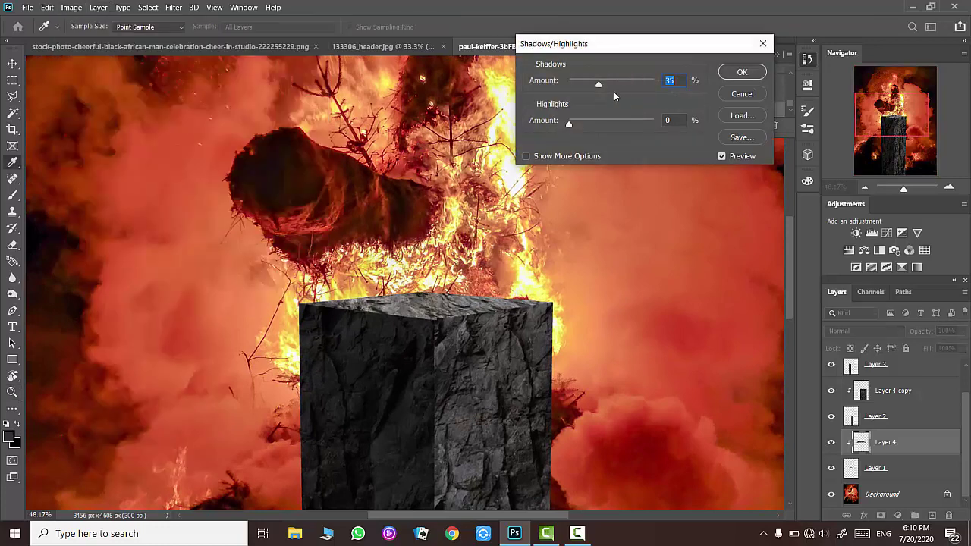
pyautogui.moveTo(621, 82); pyautogui.dragTo(643, 83)
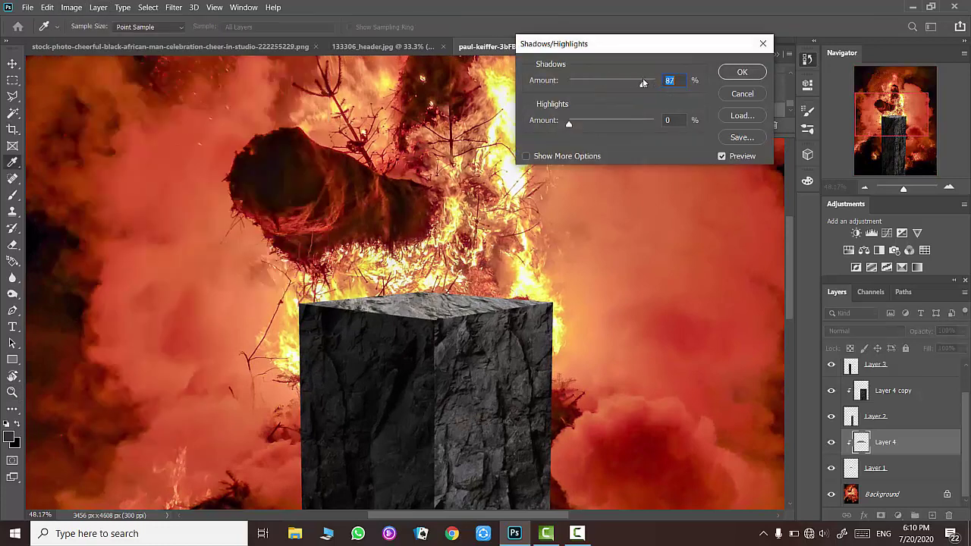
pyautogui.click(742, 72)
pyautogui.hotkey('ctrl', '0')
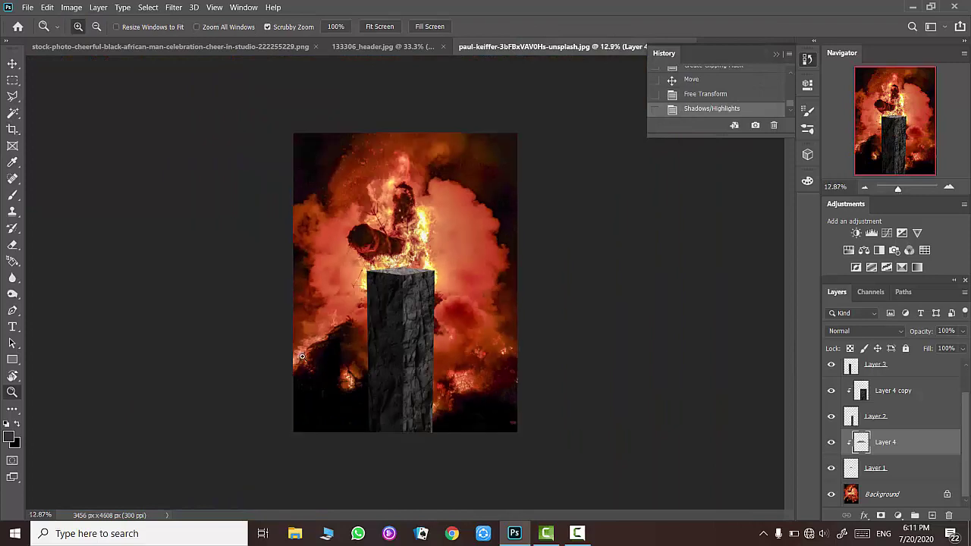
pyautogui.click(415, 271)
# Select all the pillar layers and duplicate the pillar group.
pyautogui.hotkey('ctrl', '0')
pyautogui.moveTo(885, 441)
pyautogui.mouseDown()
pyautogui.moveTo(904, 376)
pyautogui.moveTo(915, 514)
pyautogui.mouseUp()
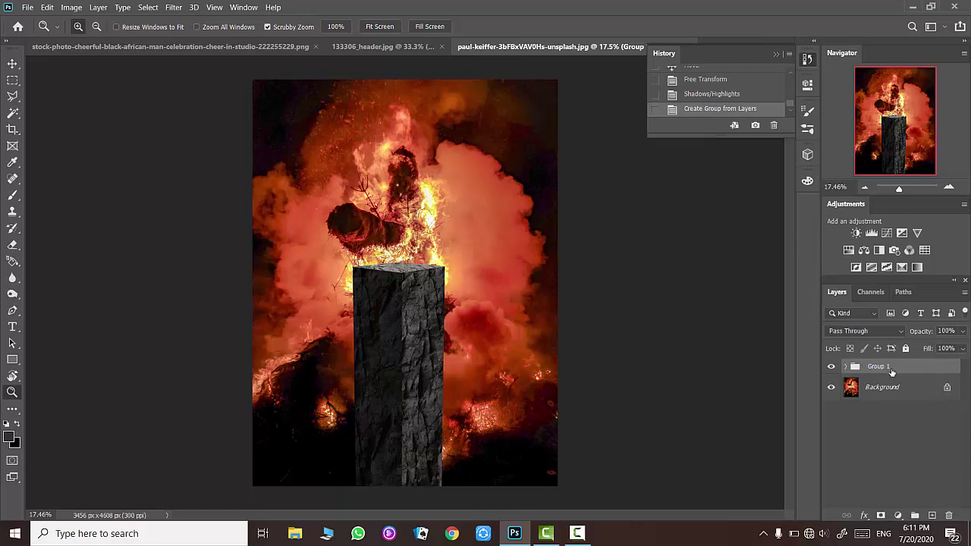
pyautogui.hotkey('ctrl', 'j')
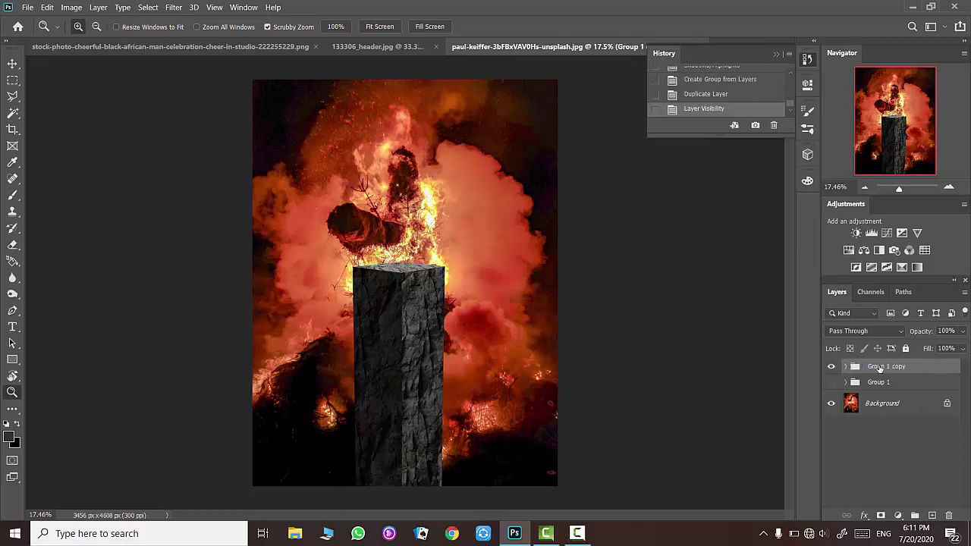
# Add a Color Balance adjustment layer, undoing an accidental Hue/Saturation one.
pyautogui.click(72, 8)
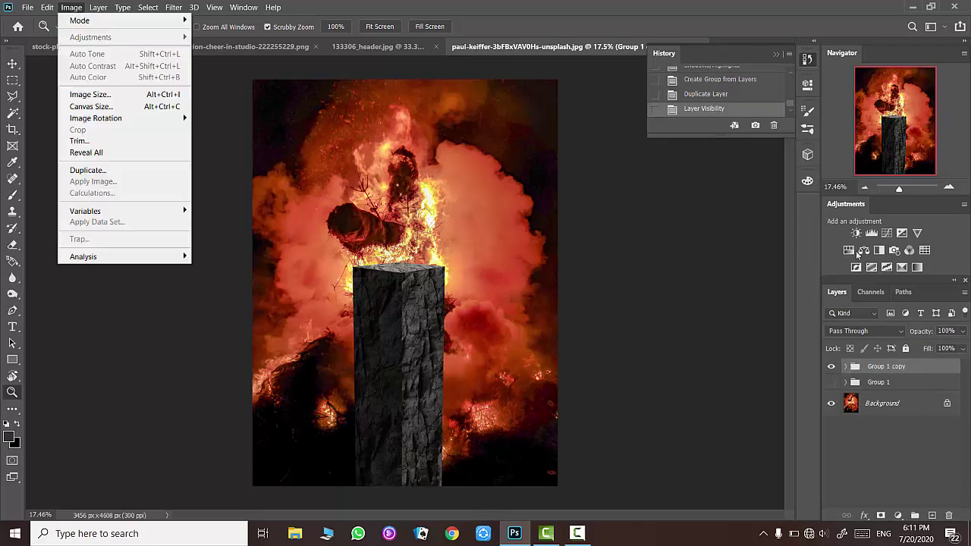
pyautogui.click(850, 251)
pyautogui.hotkey('ctrl', 'z')
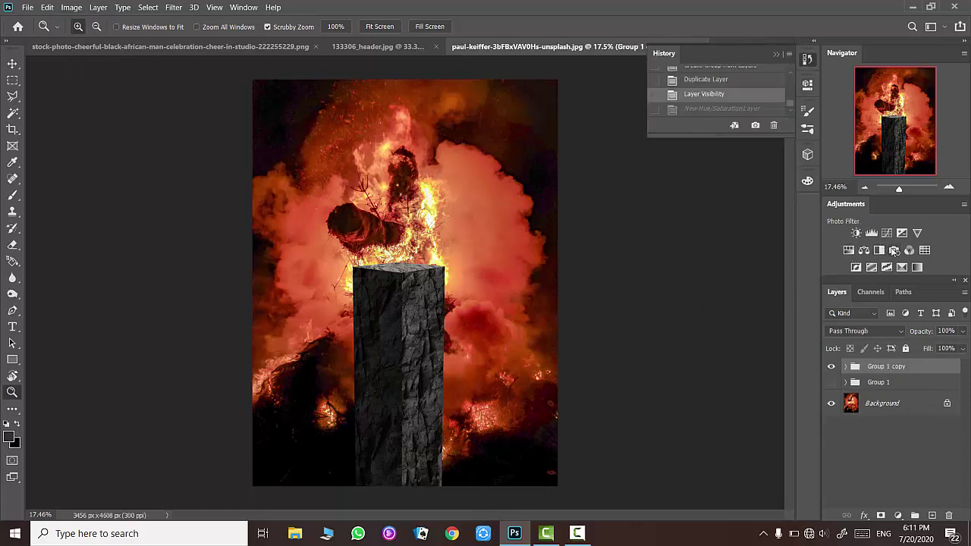
pyautogui.click(893, 251)
pyautogui.rightClick(921, 371)
# Clip Color Balance 1 to Group 1 copy and shift the pillar's tones toward red.
pyautogui.click(817, 231)
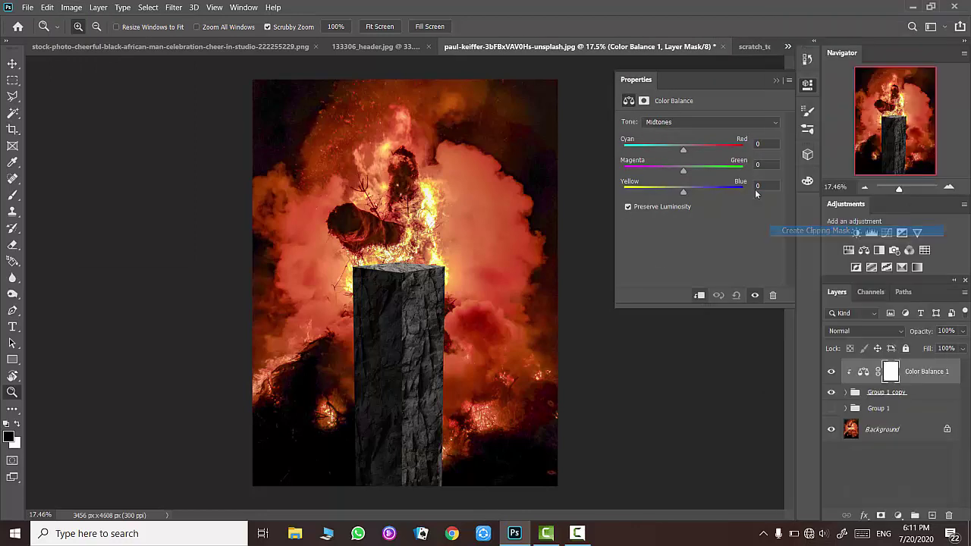
pyautogui.click(724, 122)
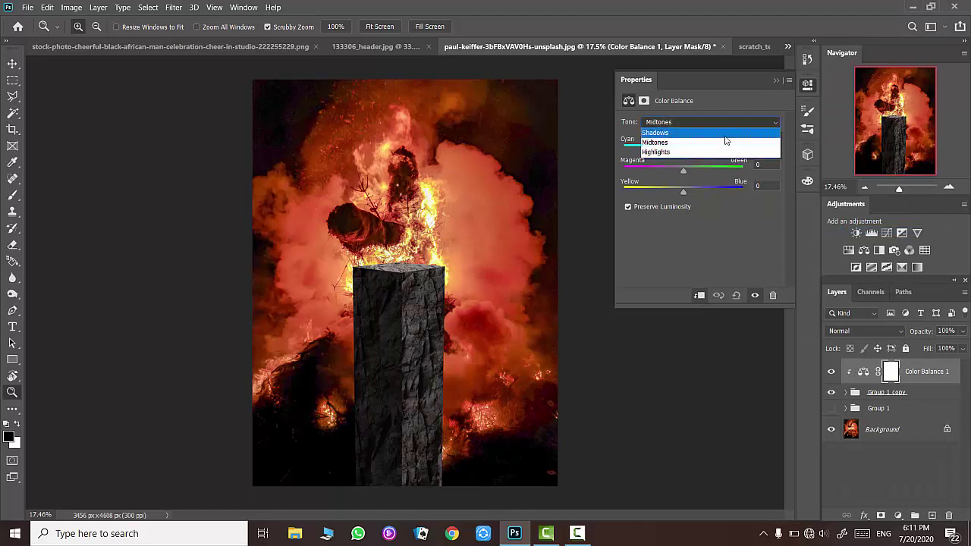
pyautogui.click(727, 152)
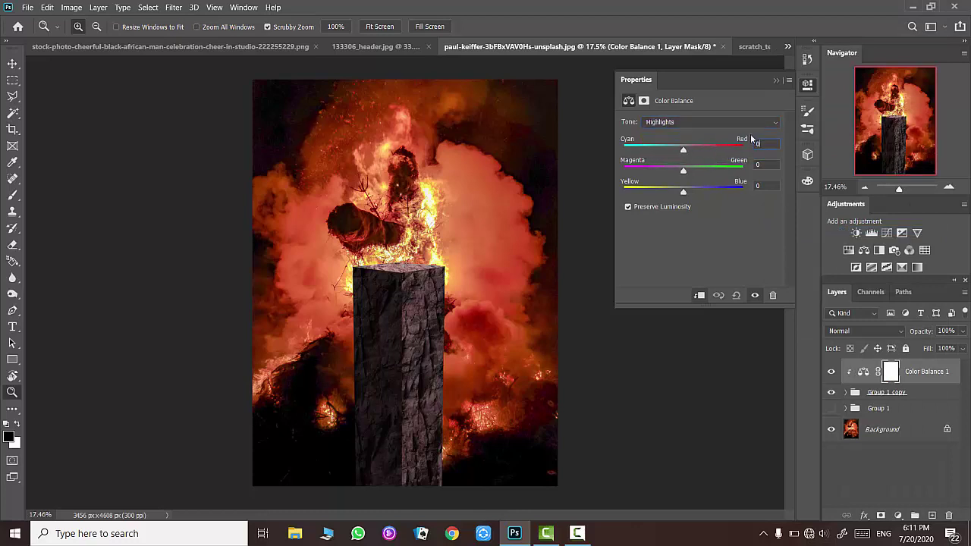
pyautogui.moveTo(683, 149); pyautogui.dragTo(691, 149)
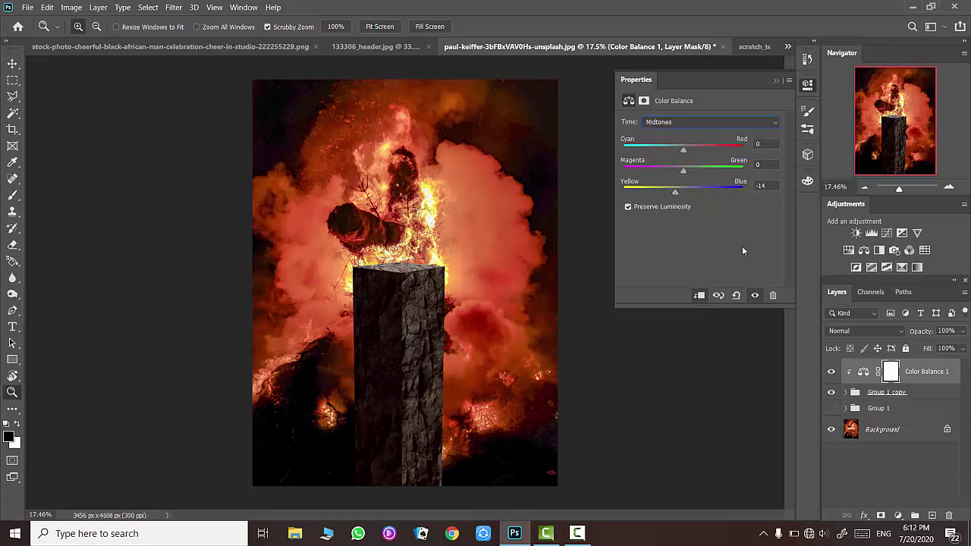
pyautogui.click(891, 428)
pyautogui.click(807, 84)
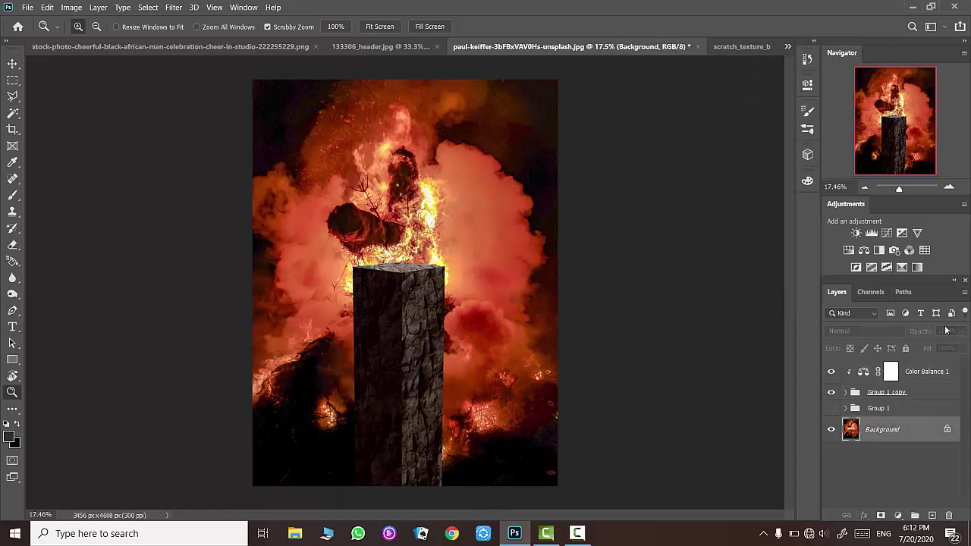
pyautogui.click(939, 391)
pyautogui.click(922, 380)
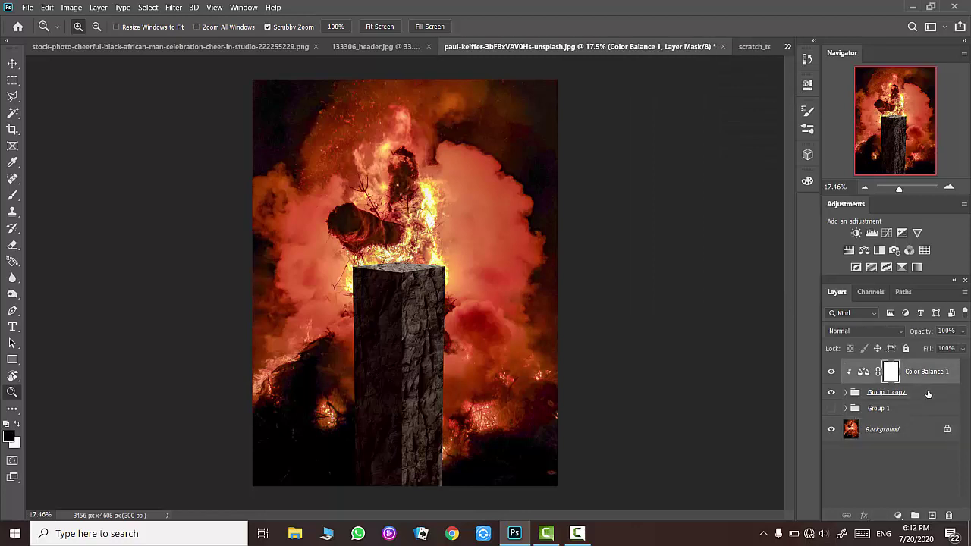
# Duplicate the pillar with its Color Balance and place the copy, lowered, left of centre.
pyautogui.keyDown('shift'); pyautogui.click(928, 394); pyautogui.keyUp('shift')
pyautogui.hotkey('ctrl', 'j')
pyautogui.hotkey('ctrl', 'j')
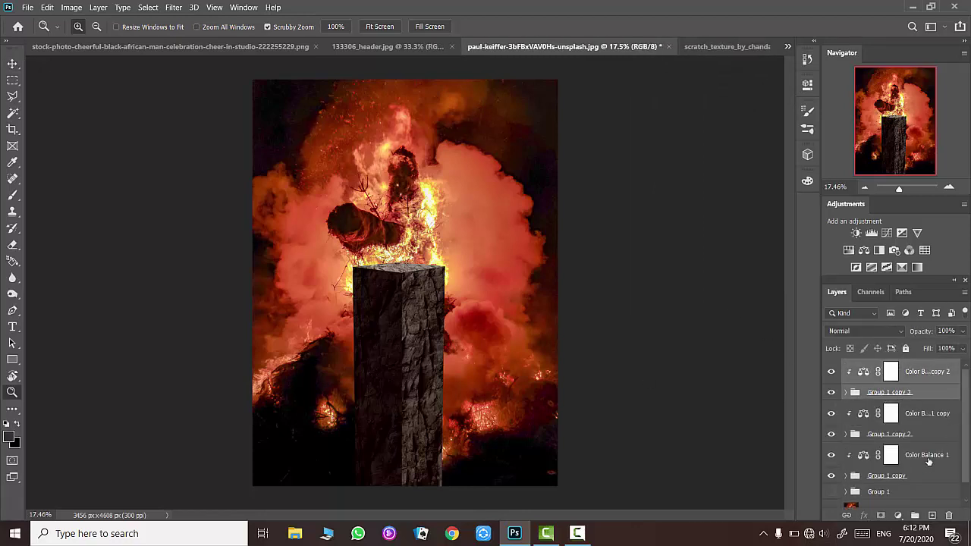
pyautogui.click(933, 413)
pyautogui.keyDown('shift'); pyautogui.click(932, 433); pyautogui.keyUp('shift')
pyautogui.press('v')
pyautogui.moveTo(425, 320)
pyautogui.mouseDown()
pyautogui.moveTo(330, 364)
pyautogui.moveTo(447, 364)
pyautogui.mouseUp()
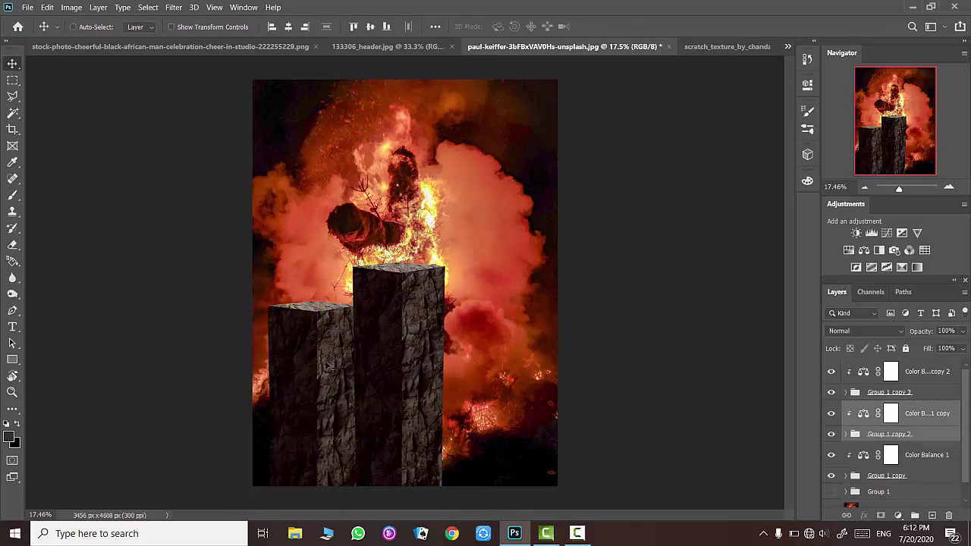
pyautogui.moveTo(328, 367); pyautogui.dragTo(328, 407)
# Try placing the third pillar right of centre, then step back in History.
pyautogui.click(925, 371)
pyautogui.keyDown('ctrl'); pyautogui.click(925, 392); pyautogui.keyUp('ctrl')
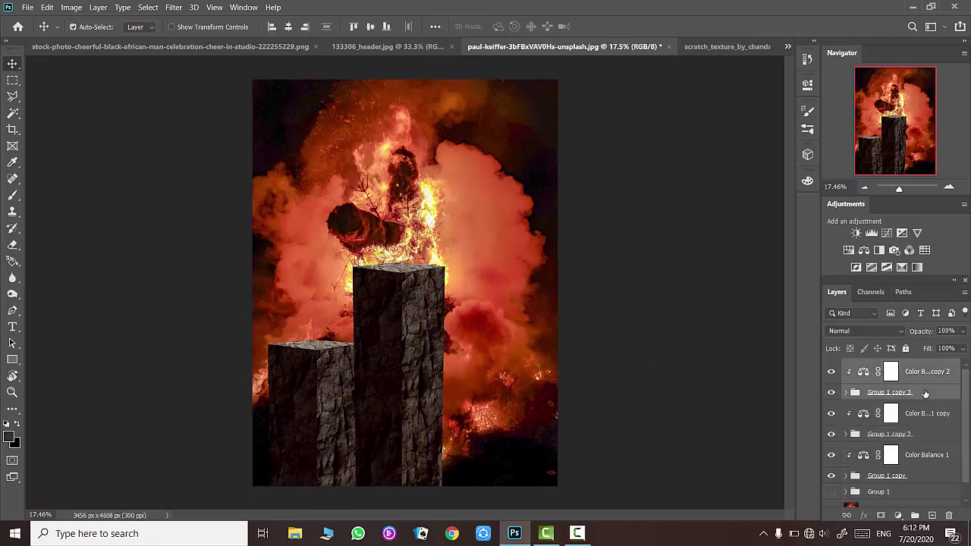
pyautogui.moveTo(376, 323); pyautogui.dragTo(467, 450)
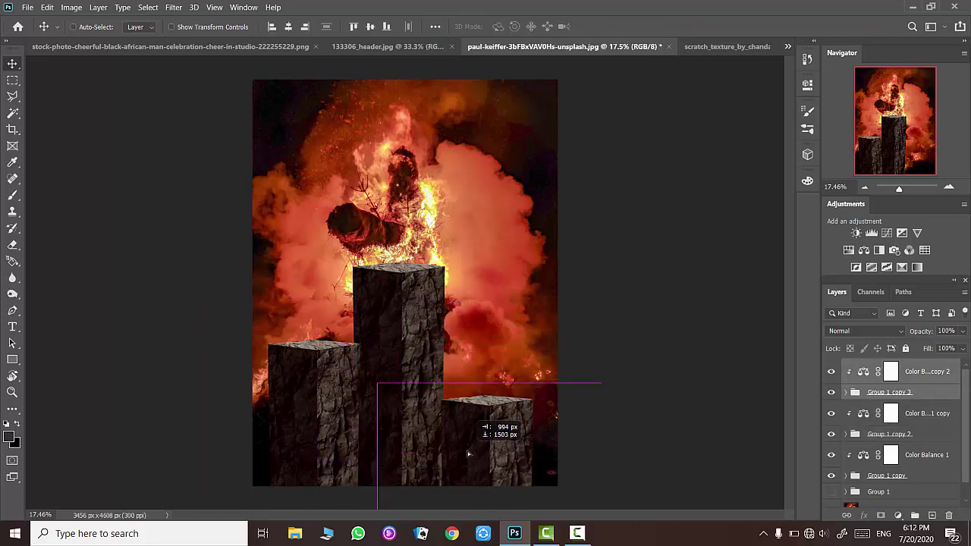
pyautogui.click(806, 59)
pyautogui.click(725, 94)
pyautogui.click(725, 81)
pyautogui.click(722, 94)
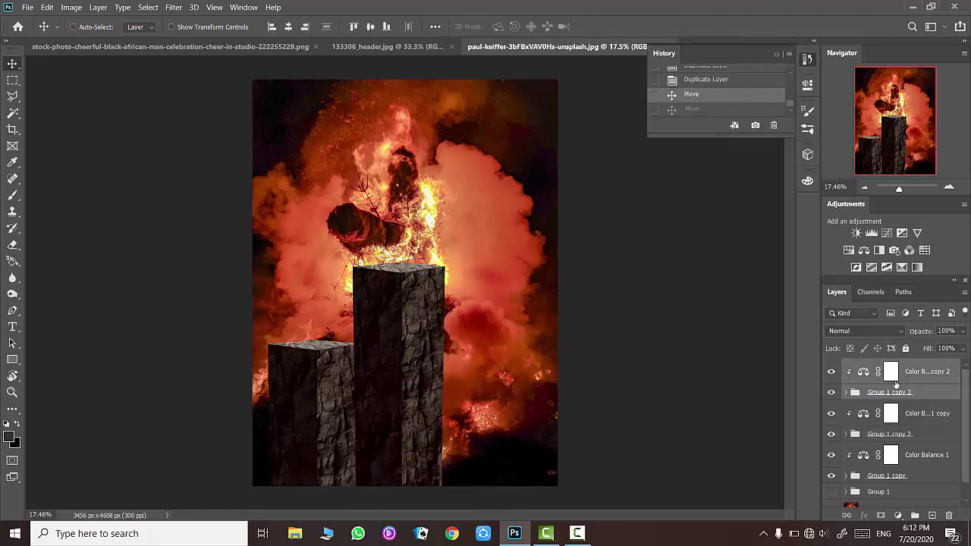
# Place the Group 1 copy pillar lower, to the right of the centre pillar.
pyautogui.scroll(-1, 876, 367)
pyautogui.click(831, 437)
pyautogui.click(830, 436)
pyautogui.click(925, 437)
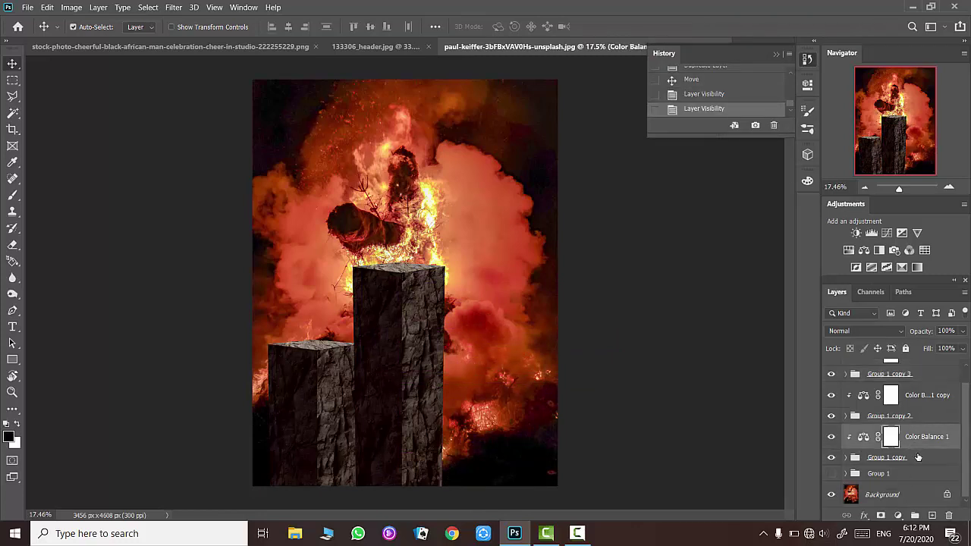
pyautogui.keyDown('ctrl'); pyautogui.click(887, 457); pyautogui.keyUp('ctrl')
pyautogui.moveTo(421, 342); pyautogui.dragTo(494, 427)
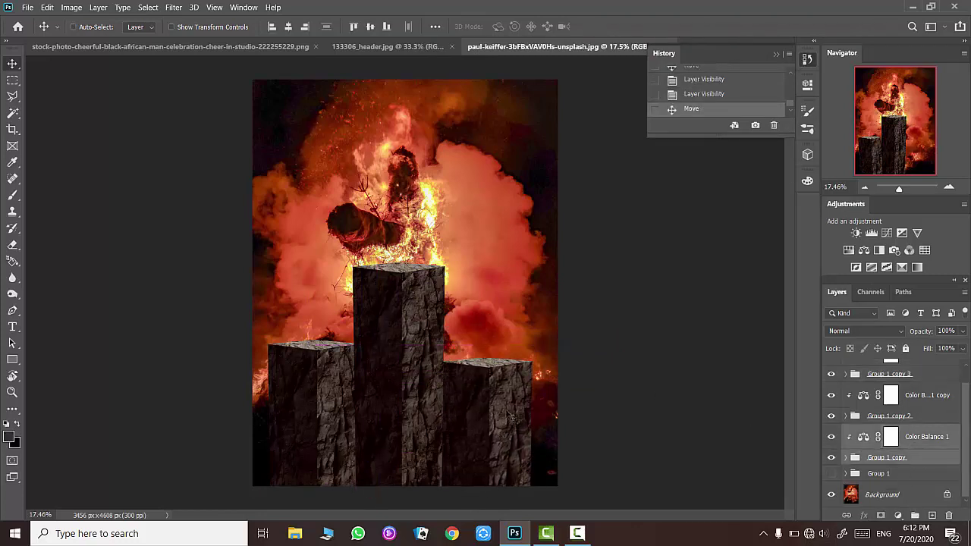
pyautogui.moveTo(494, 427); pyautogui.dragTo(502, 431)
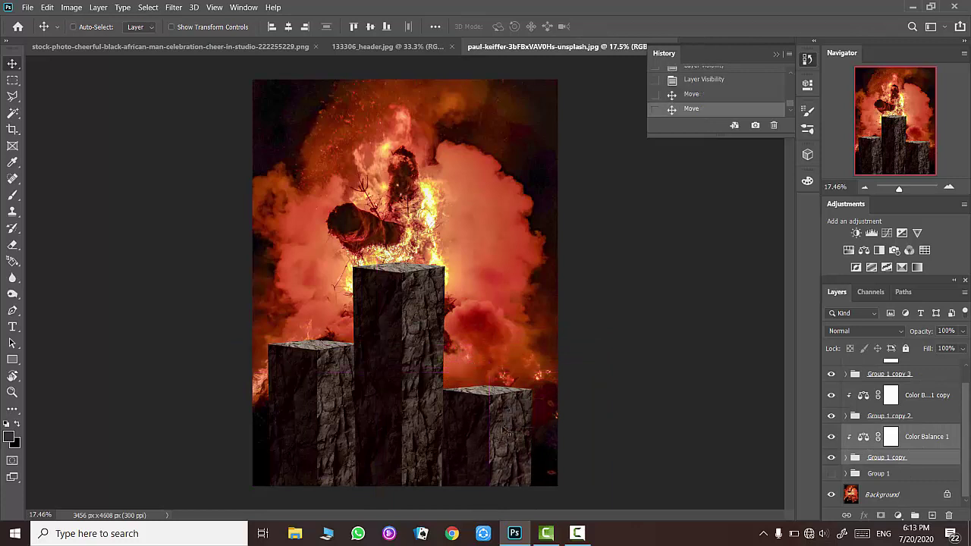
# Nudge the centre pillar and its adjustment into their final position.
pyautogui.scroll(1, 876, 455)
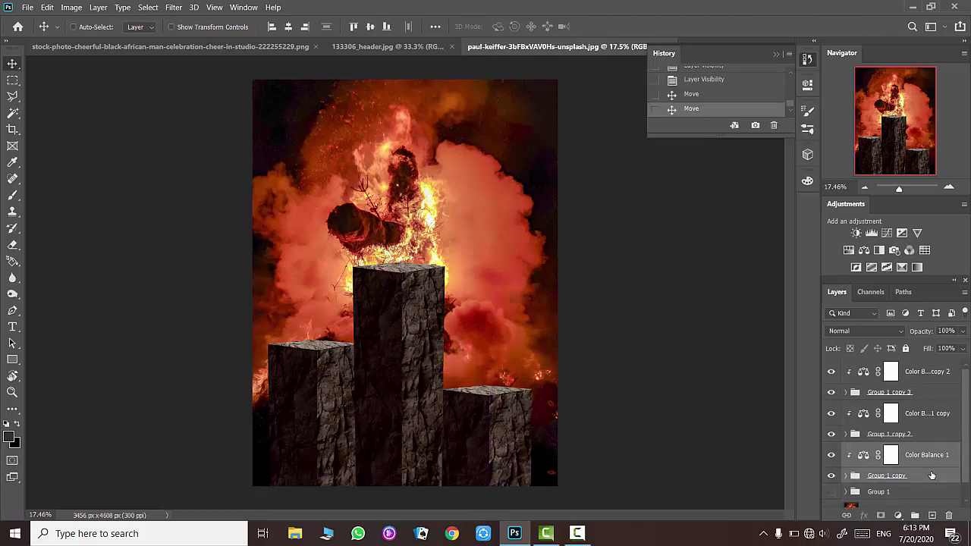
pyautogui.click(887, 455)
pyautogui.moveTo(410, 285); pyautogui.dragTo(413, 284)
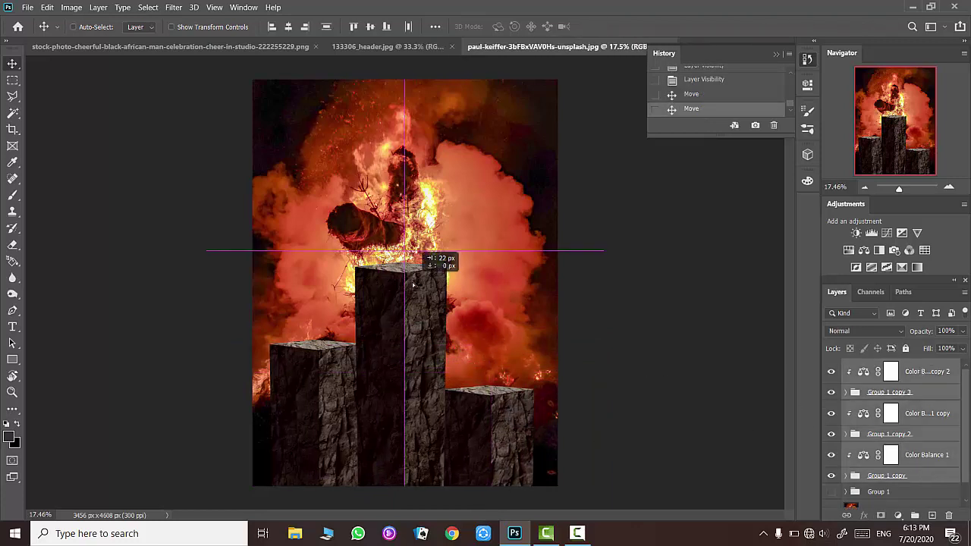
pyautogui.moveTo(408, 226)
pyautogui.mouseDown()
pyautogui.moveTo(410, 325)
pyautogui.moveTo(409, 238)
pyautogui.moveTo(409, 306)
pyautogui.mouseUp()
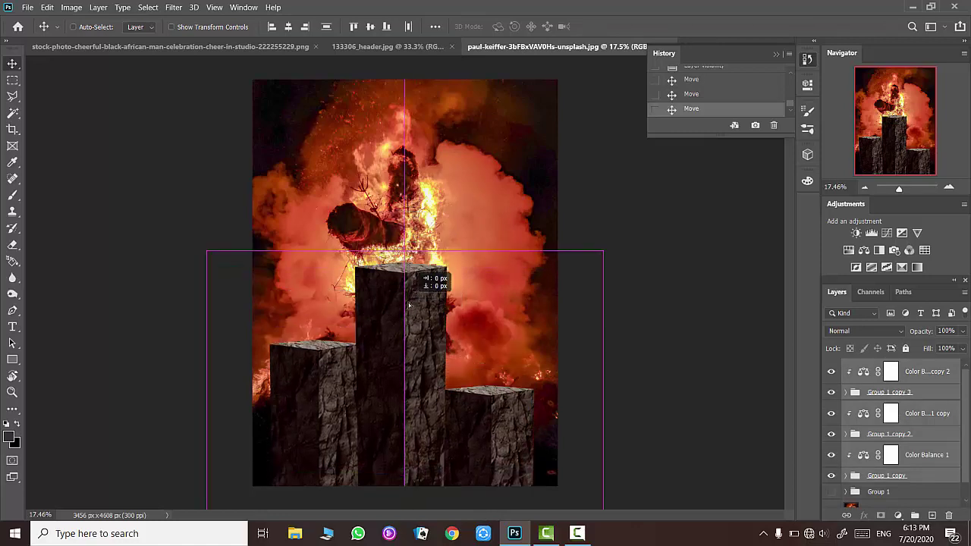
# In the cheering-man photo, zoom in on the raised fist and lock transparent pixels.
pyautogui.click(307, 47)
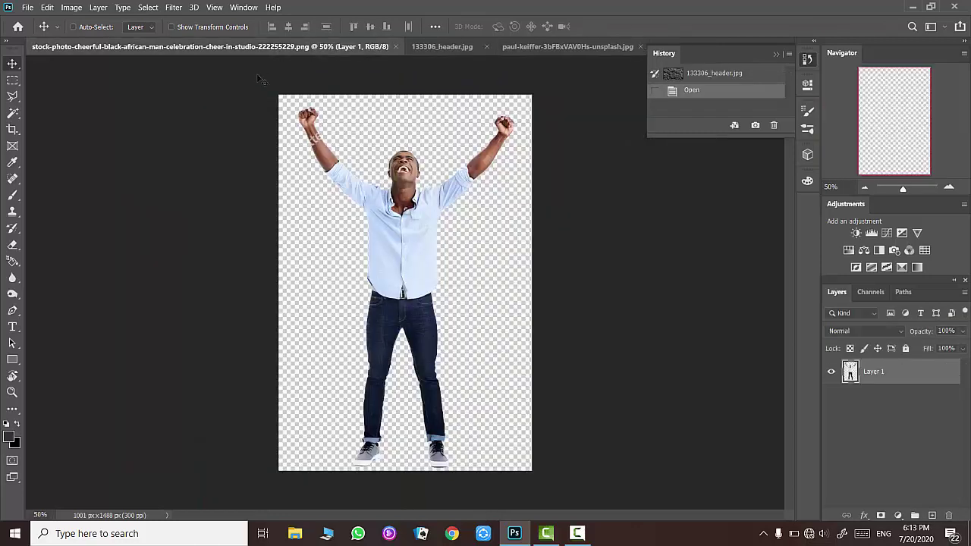
pyautogui.press('z')
pyautogui.click(305, 118)
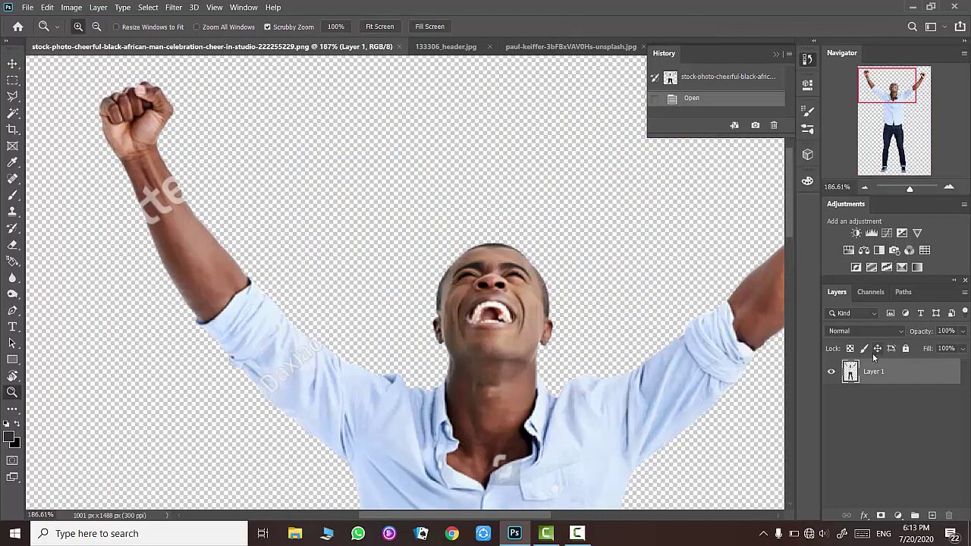
pyautogui.press('/')
pyautogui.click(12, 179)
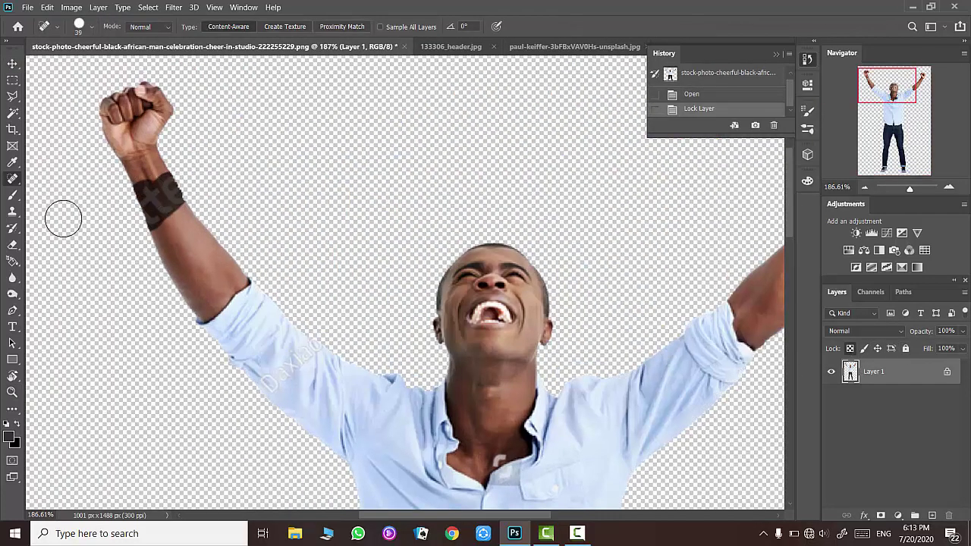
# Spot-heal the watermarks on the forearm and sleeve, undoing the chest attempt.
pyautogui.moveTo(144, 186); pyautogui.dragTo(173, 218)
pyautogui.moveTo(317, 350); pyautogui.dragTo(262, 386)
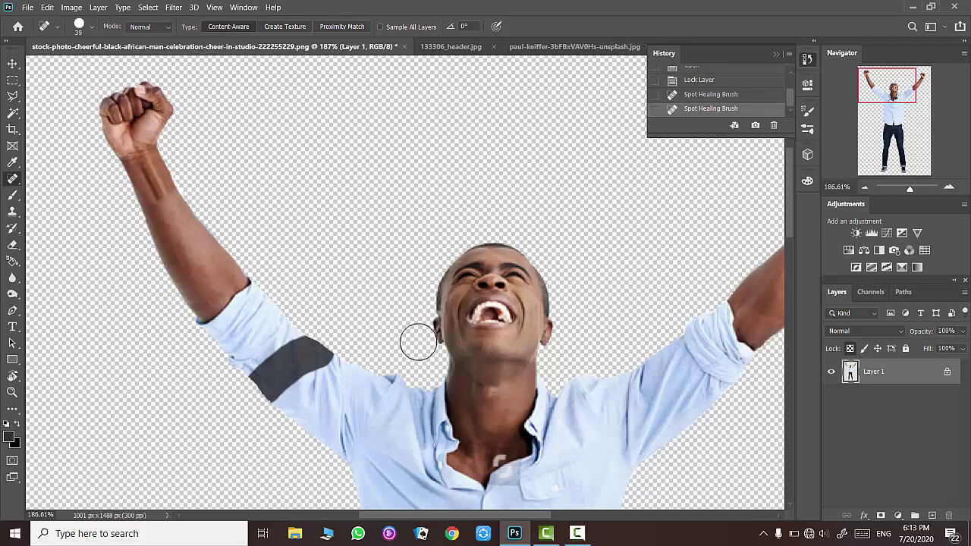
pyautogui.click(496, 469)
pyautogui.click(688, 96)
# Heal the two watermark marks on the shirt collar.
pyautogui.scroll(-3, 580, 321)
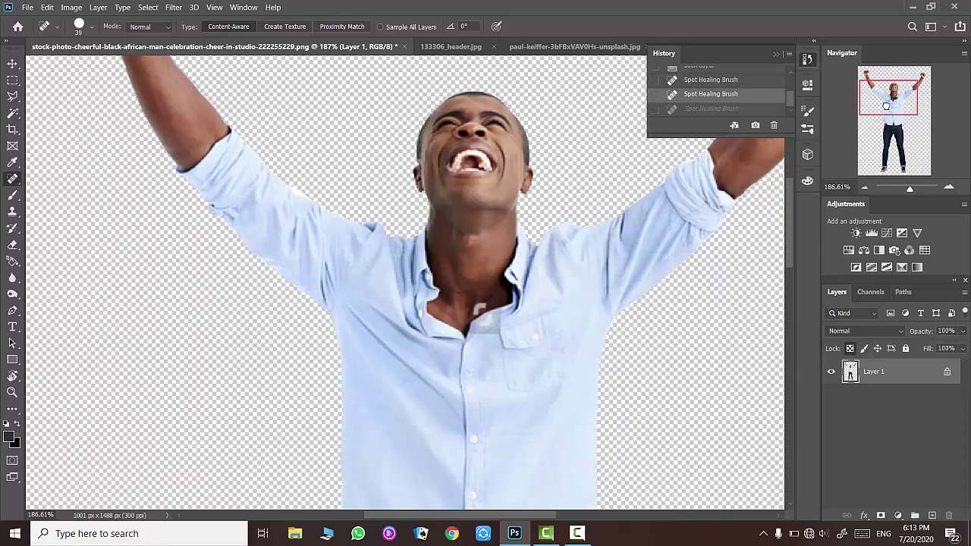
pyautogui.moveTo(908, 135); pyautogui.dragTo(910, 85)
pyautogui.scroll(5, 351, 311)
pyautogui.moveTo(351, 311); pyautogui.dragTo(322, 325)
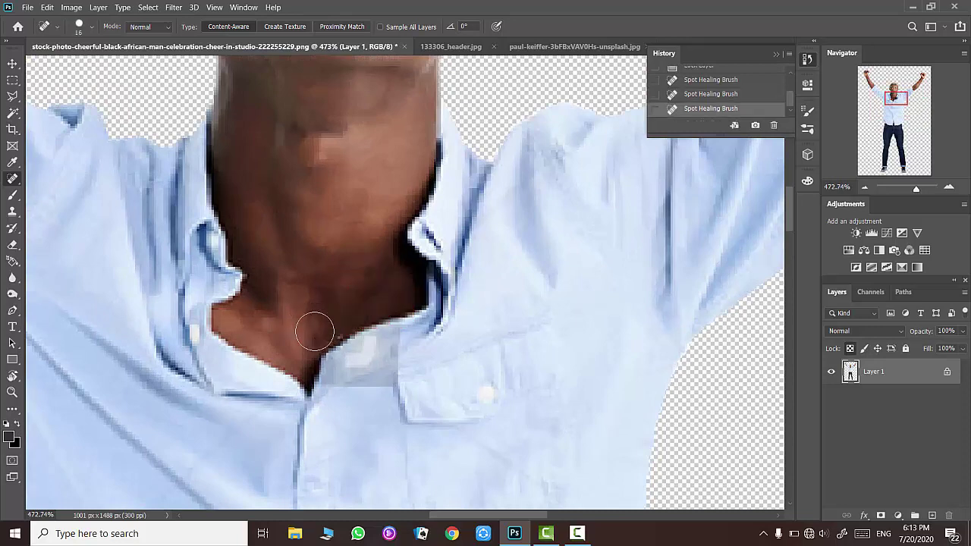
pyautogui.moveTo(371, 346); pyautogui.dragTo(347, 364)
pyautogui.scroll(-10, 379, 374)
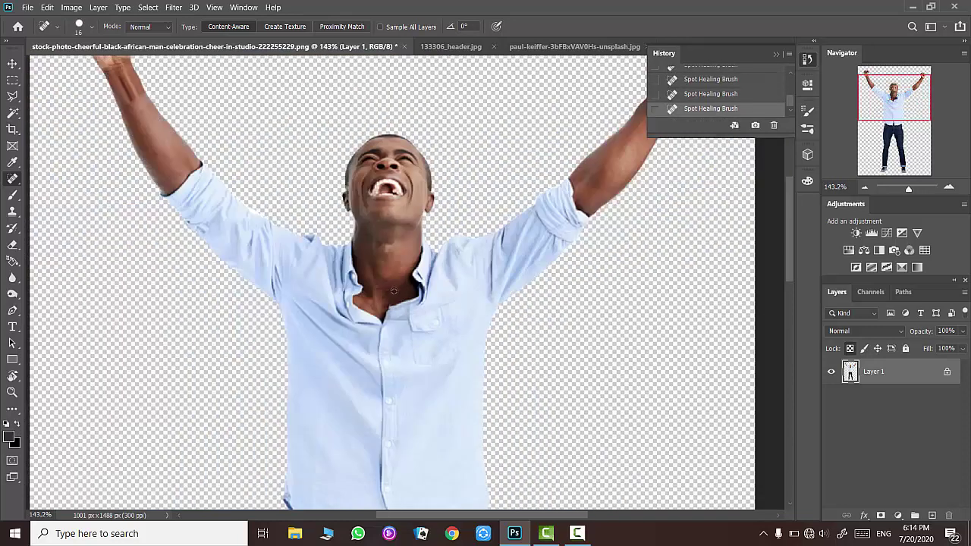
pyautogui.click(13, 57)
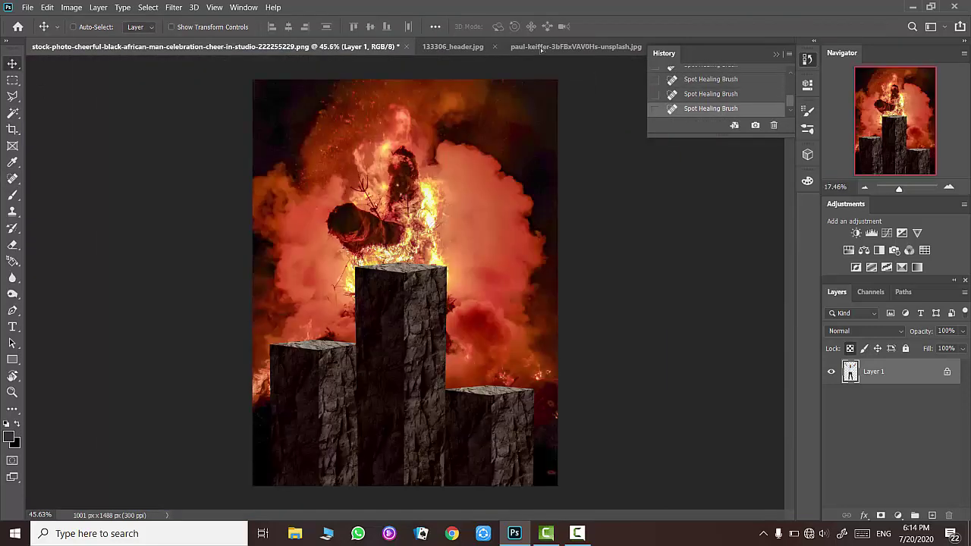
# Bring the man into the fire document and scale him to 33.33%.
pyautogui.moveTo(402, 228); pyautogui.dragTo(407, 217)
pyautogui.hotkey('ctrl', 't')
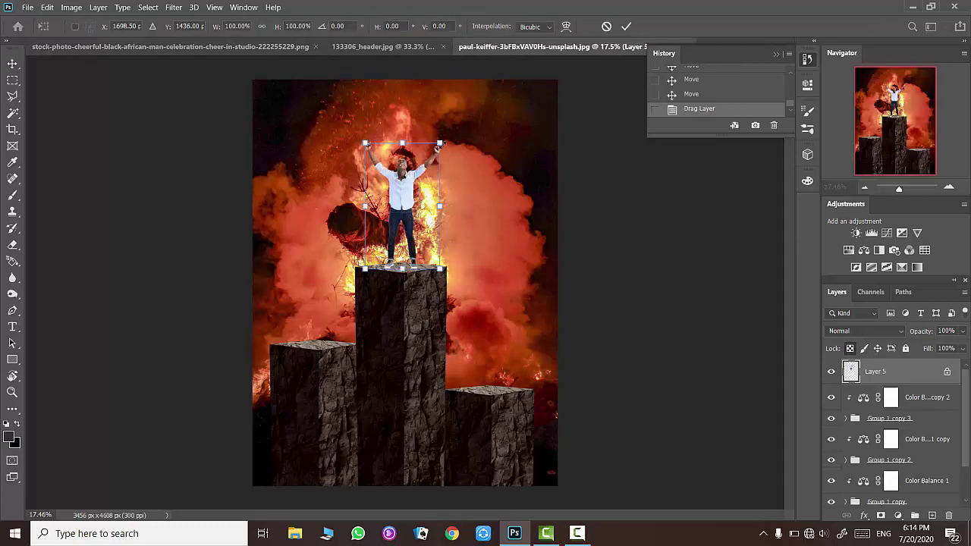
pyautogui.moveTo(438, 144)
pyautogui.mouseDown()
pyautogui.moveTo(379, 241)
pyautogui.moveTo(406, 251)
pyautogui.mouseUp()
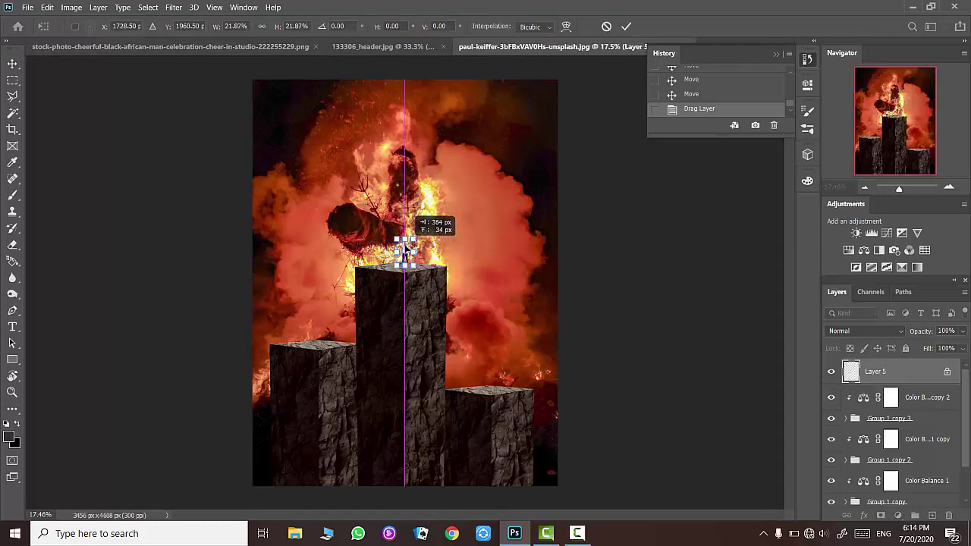
pyautogui.click(626, 26)
pyautogui.click(698, 94)
pyautogui.hotkey('ctrl', 't')
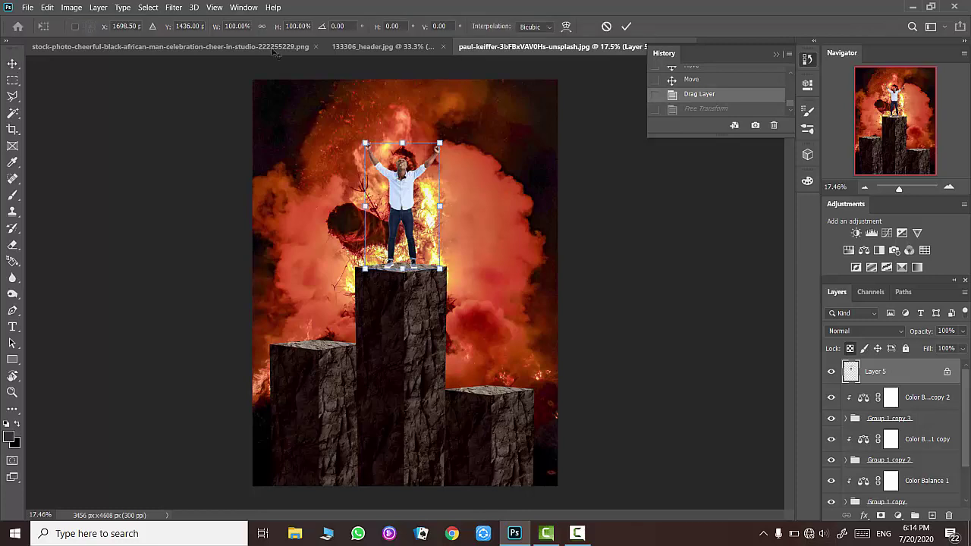
pyautogui.moveTo(438, 144); pyautogui.dragTo(388, 228)
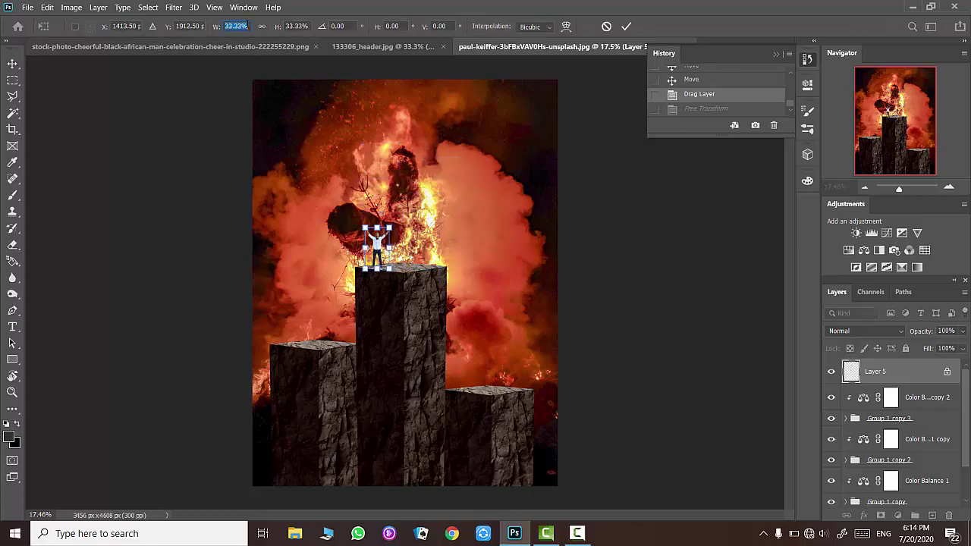
pyautogui.click(626, 27)
# Centre the man on the tall pillar's top so his feet touch the rock.
pyautogui.moveTo(379, 242); pyautogui.dragTo(486, 228)
pyautogui.press('z')
pyautogui.press('v')
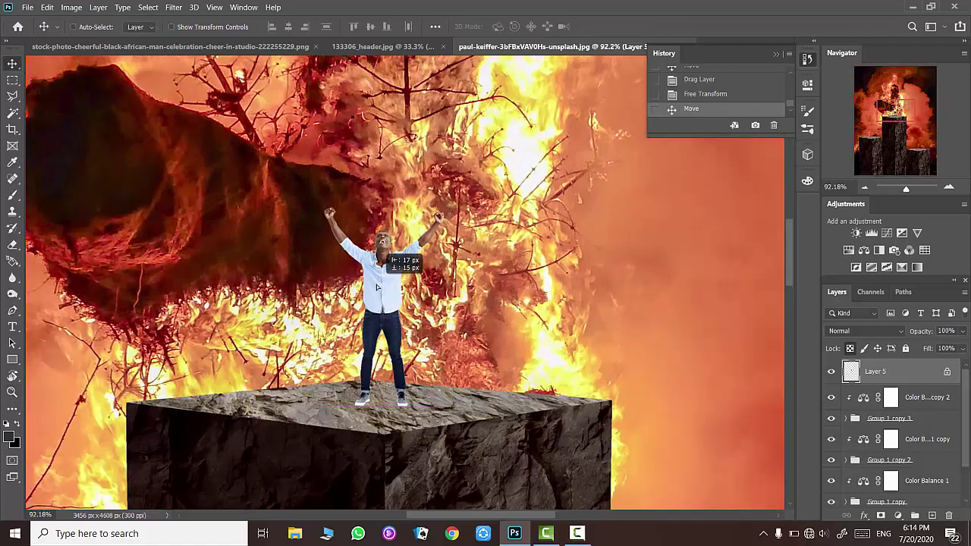
pyautogui.moveTo(391, 261); pyautogui.dragTo(384, 265)
pyautogui.click(12, 392)
pyautogui.moveTo(375, 379); pyautogui.dragTo(424, 379)
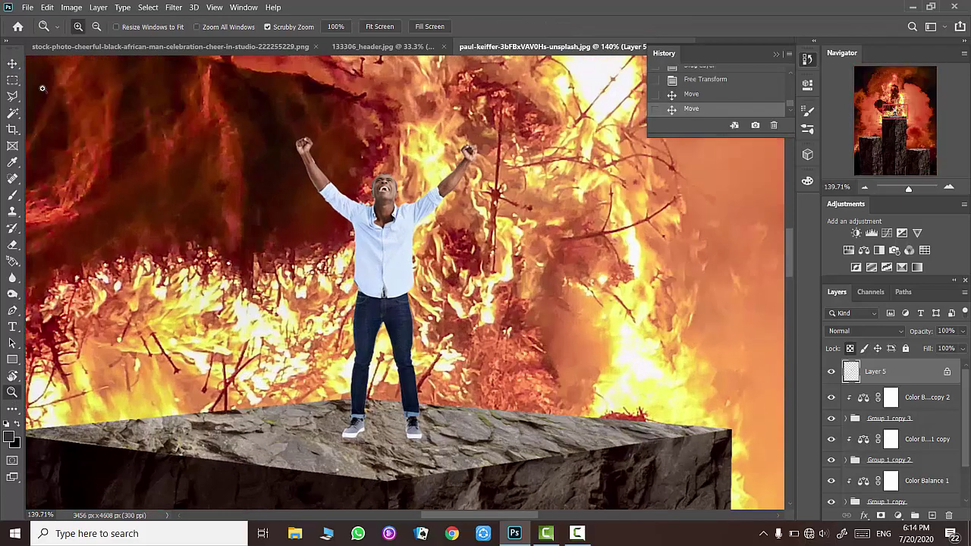
pyautogui.press('v')
pyautogui.moveTo(381, 232); pyautogui.dragTo(380, 250)
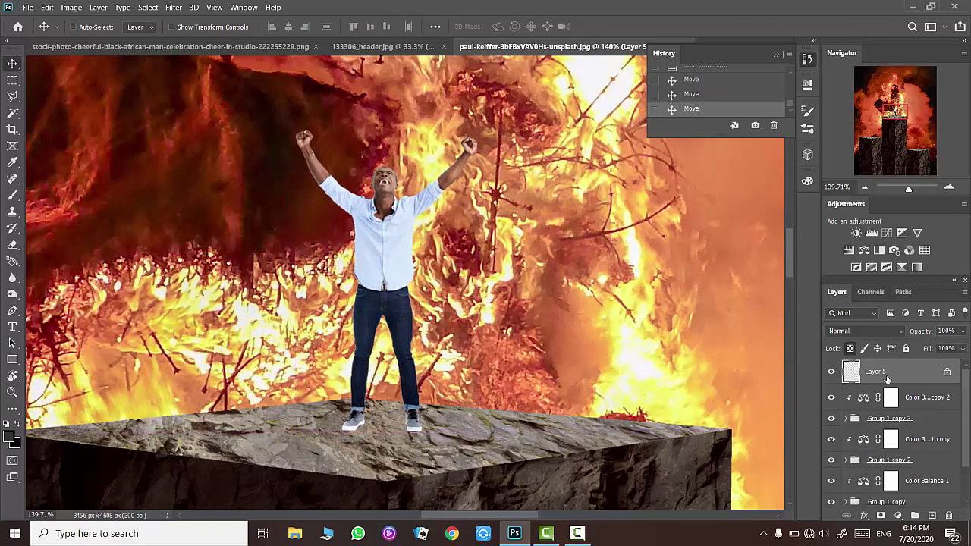
pyautogui.hotkey('ctrl', 'j')
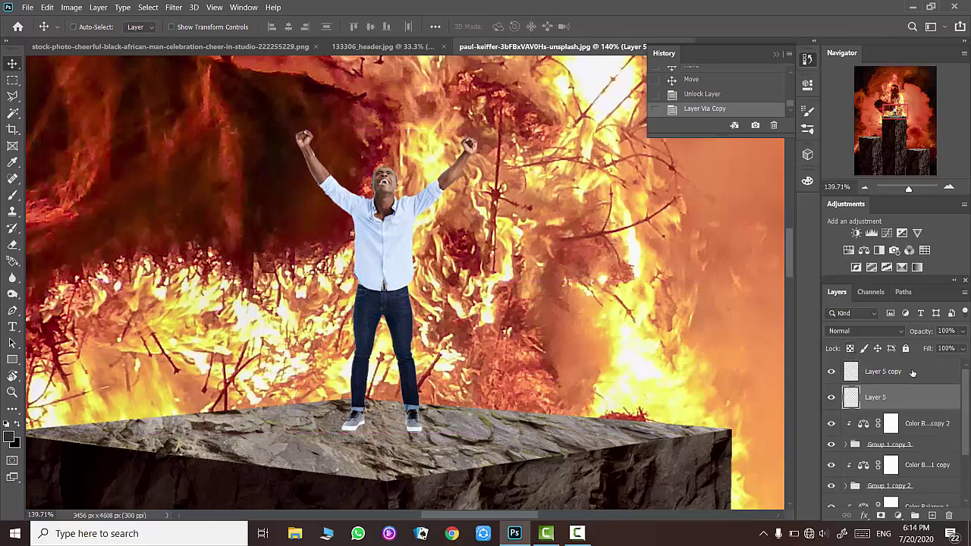
pyautogui.click(712, 94)
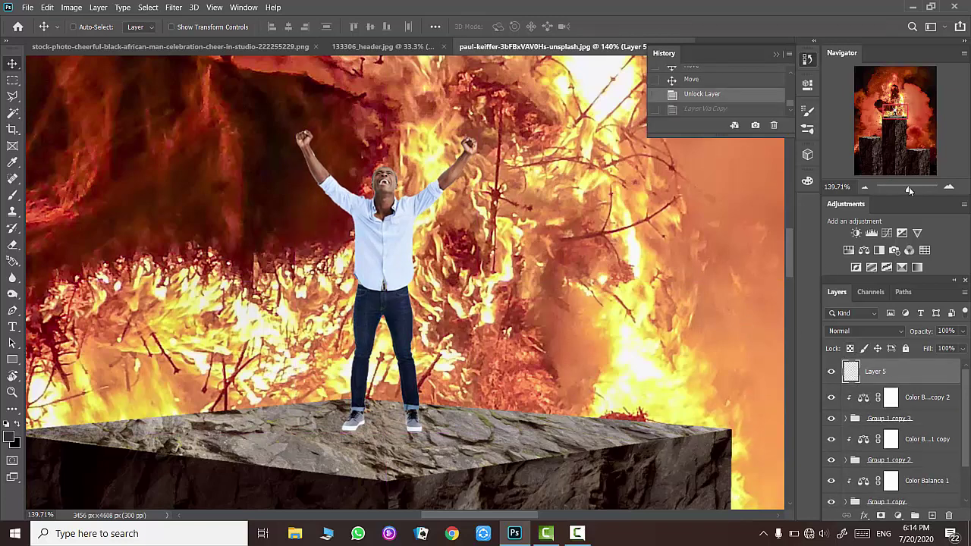
pyautogui.moveTo(908, 187); pyautogui.dragTo(857, 189)
# Darken the man's highlights with Levels after abandoning a Curves attempt.
pyautogui.click(71, 6)
pyautogui.moveTo(90, 37)
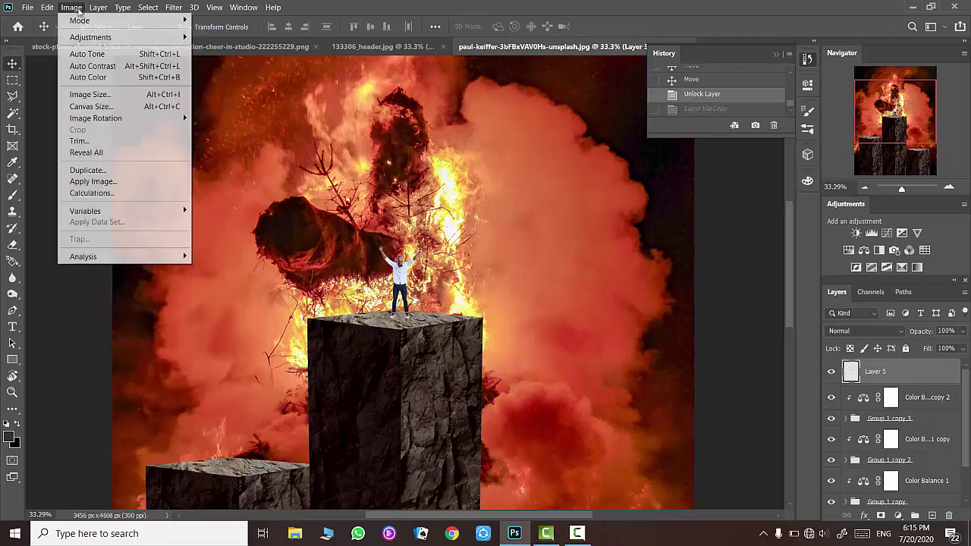
pyautogui.click(265, 54)
pyautogui.moveTo(643, 206); pyautogui.dragTo(651, 203)
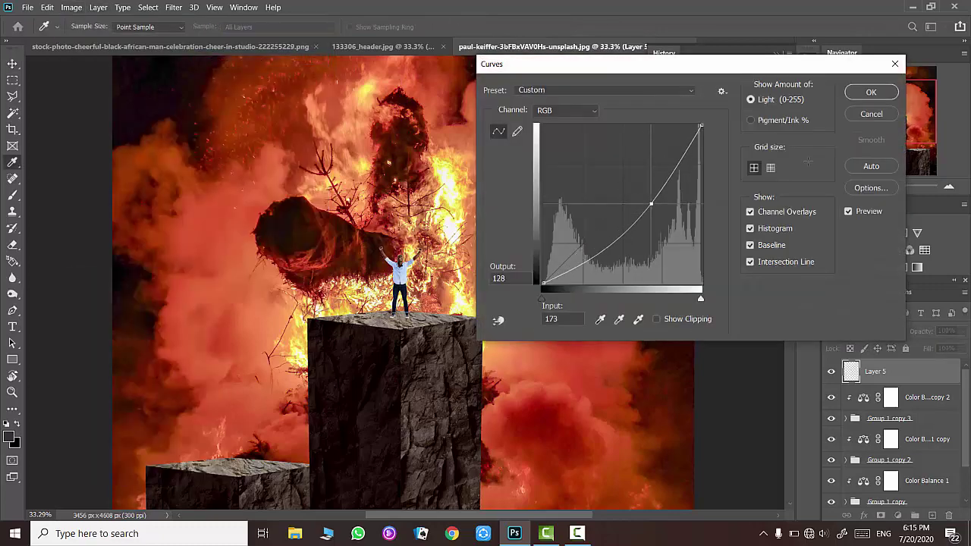
pyautogui.click(856, 115)
pyautogui.hotkey('ctrl', 'l')
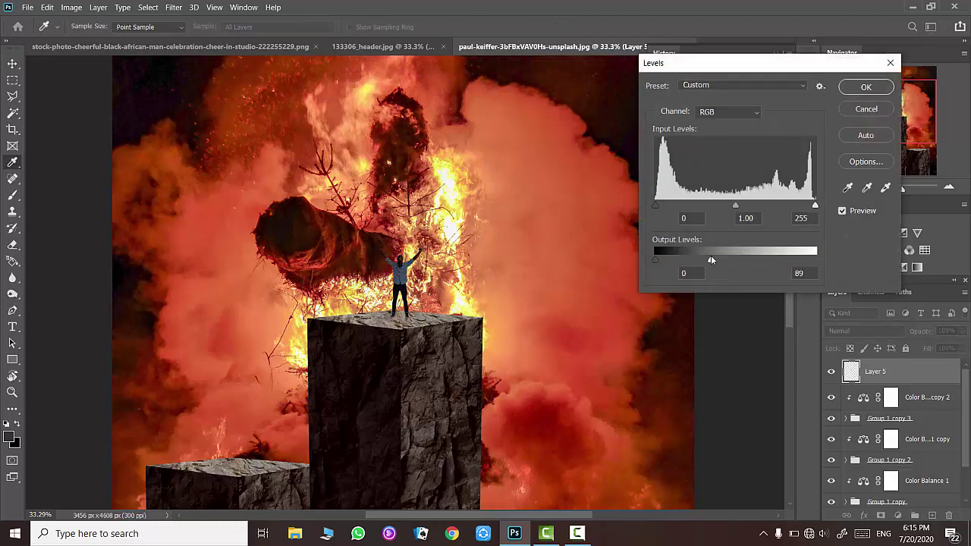
pyautogui.moveTo(710, 258)
pyautogui.mouseDown()
pyautogui.moveTo(693, 258)
pyautogui.moveTo(739, 258)
pyautogui.moveTo(648, 263)
pyautogui.moveTo(703, 262)
pyautogui.mouseUp()
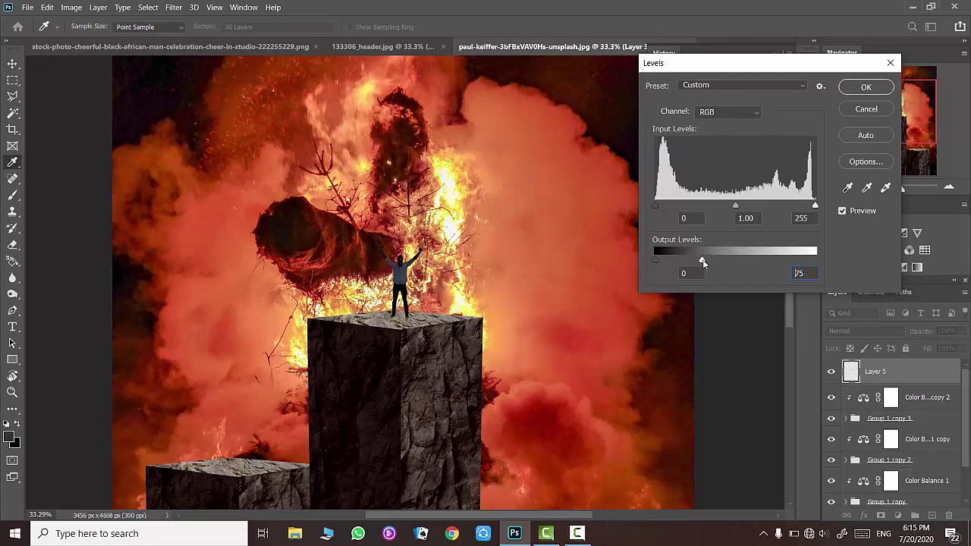
pyautogui.click(845, 89)
# Transform the small man, then apply Levels again to turn him into a black silhouette.
pyautogui.moveTo(910, 187); pyautogui.dragTo(900, 184)
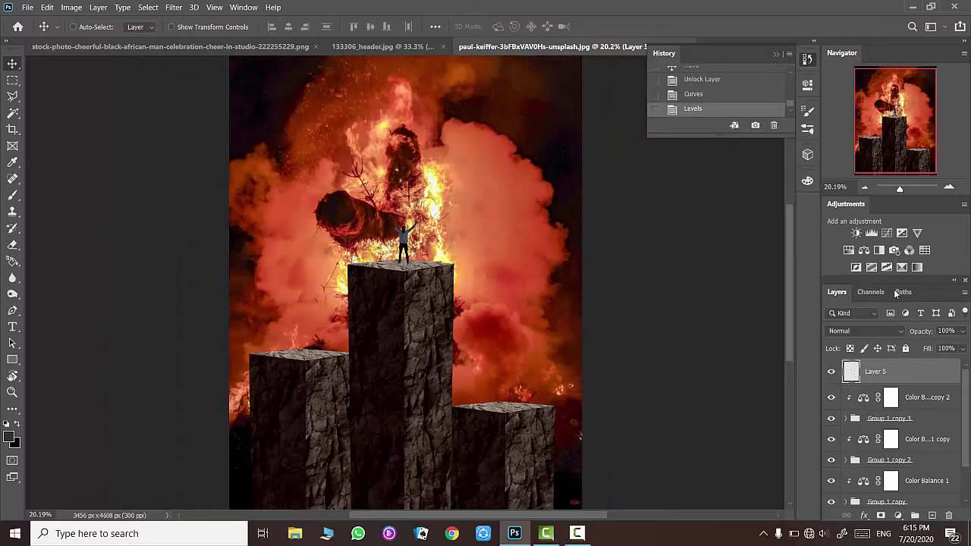
pyautogui.hotkey('ctrl', 't')
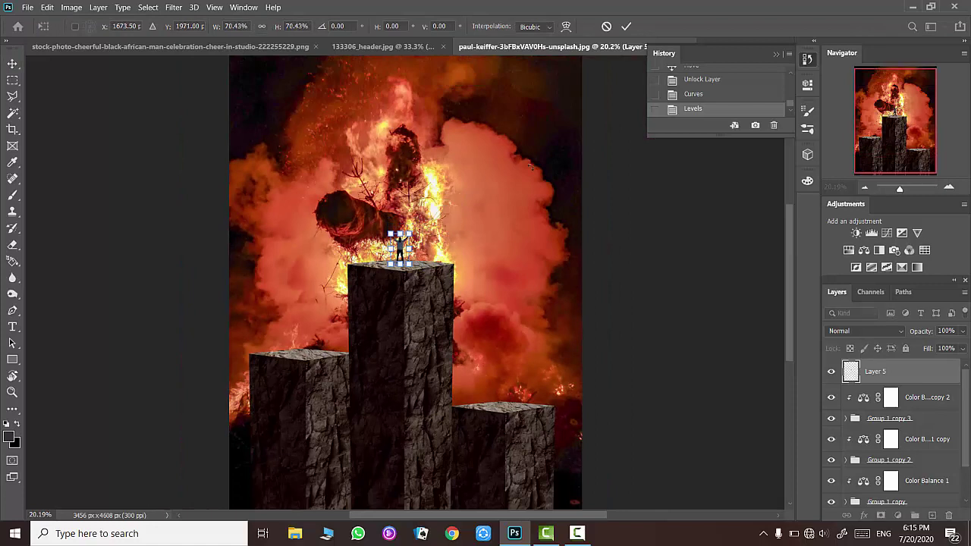
pyautogui.click(627, 27)
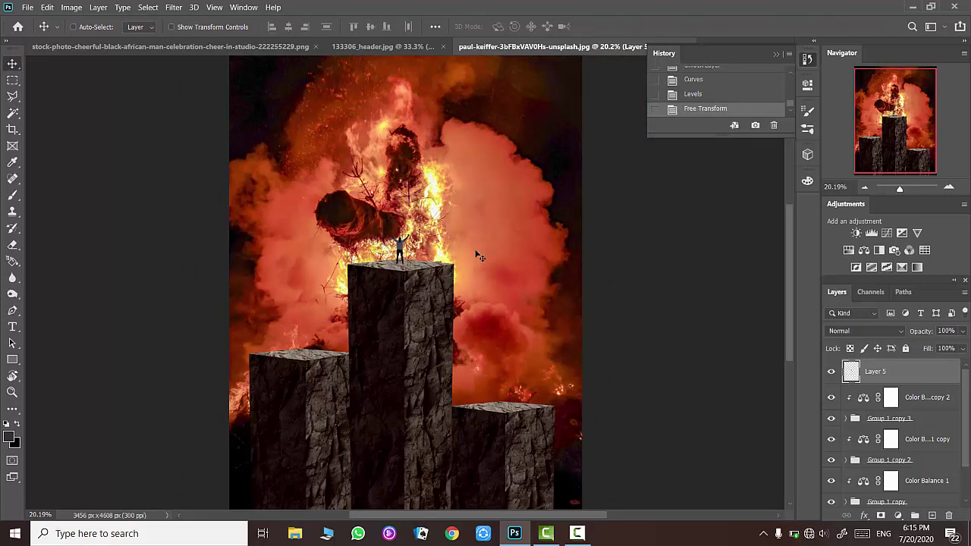
pyautogui.hotkey('ctrl', 'l')
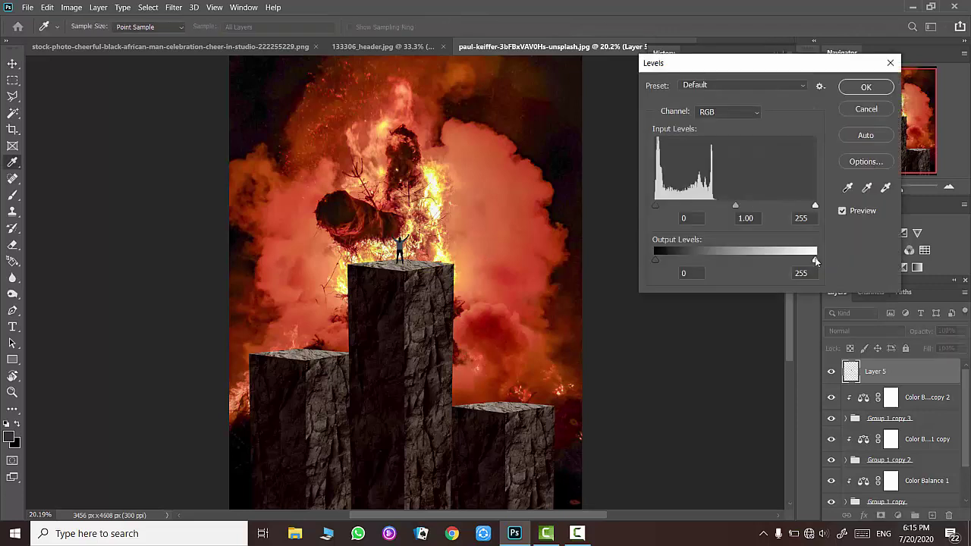
pyautogui.press('Return')
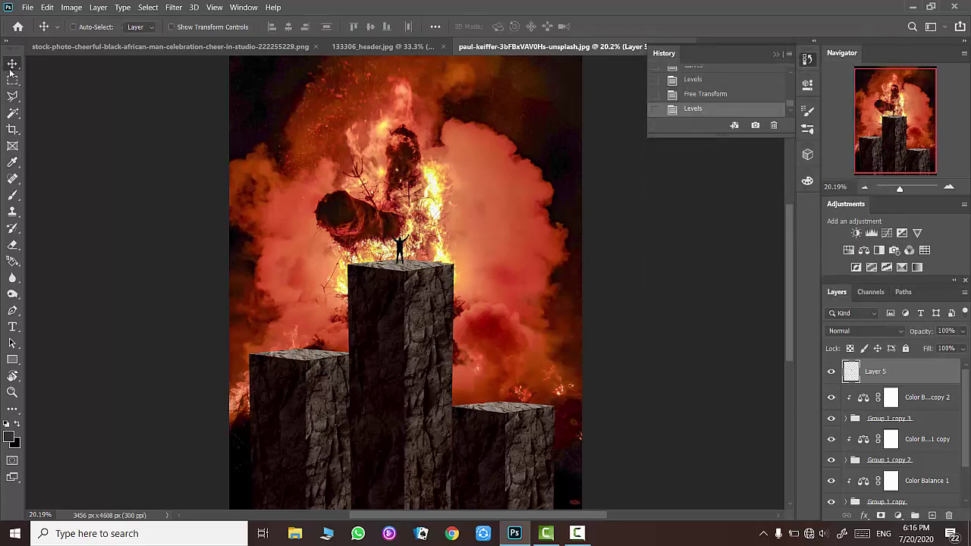
# Nudge the silhouette slightly up on the central pillar, checking it zoomed in.
pyautogui.moveTo(405, 254); pyautogui.dragTo(408, 252)
pyautogui.press('z')
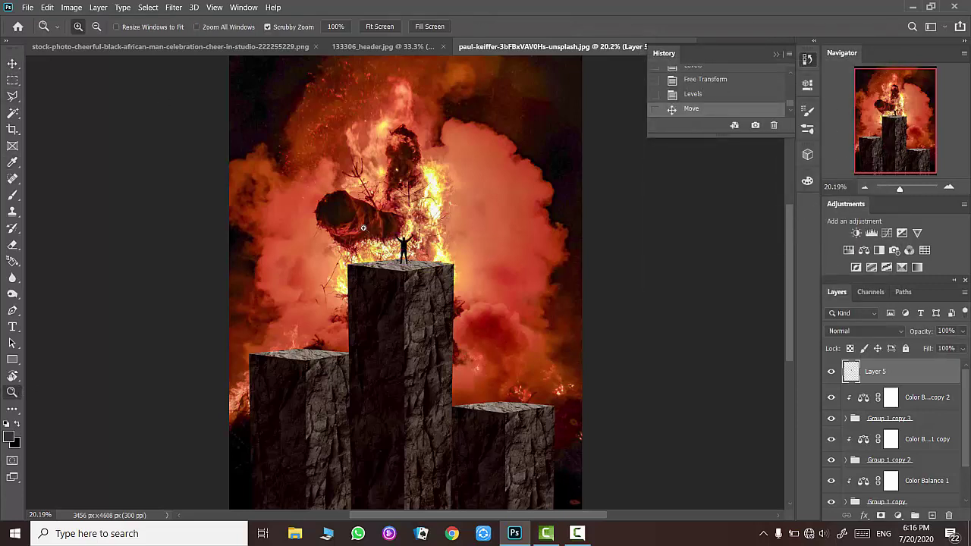
pyautogui.moveTo(364, 229); pyautogui.dragTo(416, 234)
pyautogui.click(12, 63)
pyautogui.moveTo(391, 303); pyautogui.dragTo(389, 298)
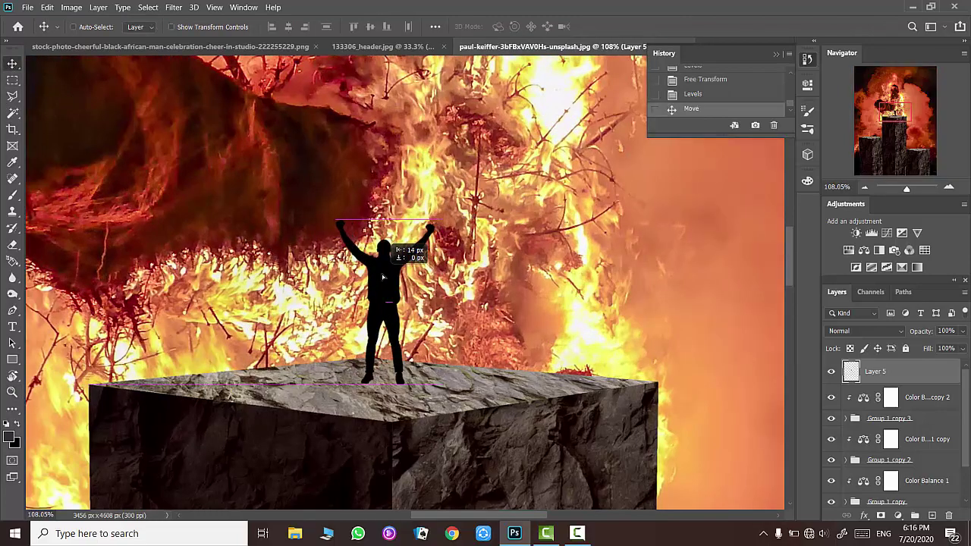
pyautogui.press('z')
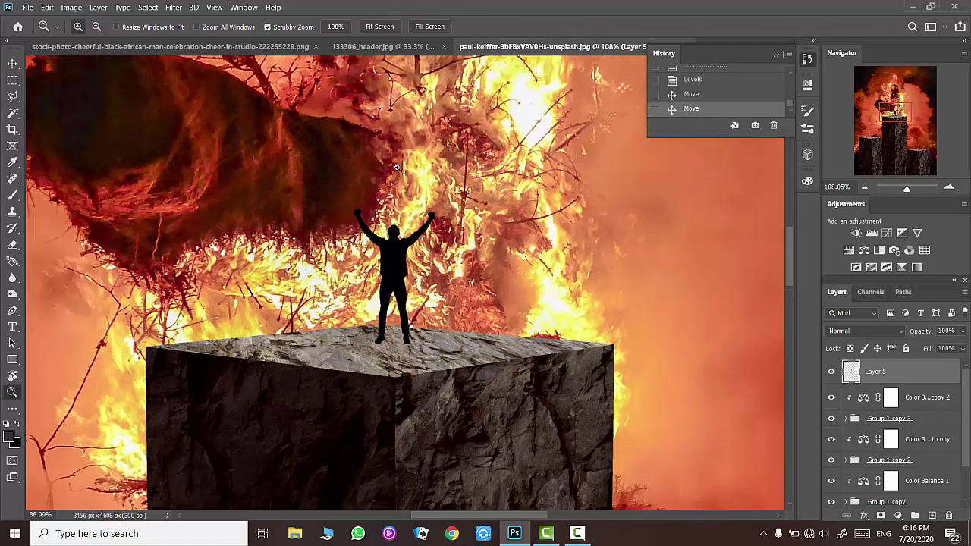
pyautogui.moveTo(415, 158); pyautogui.dragTo(817, 377)
# Duplicate the silhouette layer as Layer 5 copy and start transforming the original.
pyautogui.hotkey('ctrl', 'j')
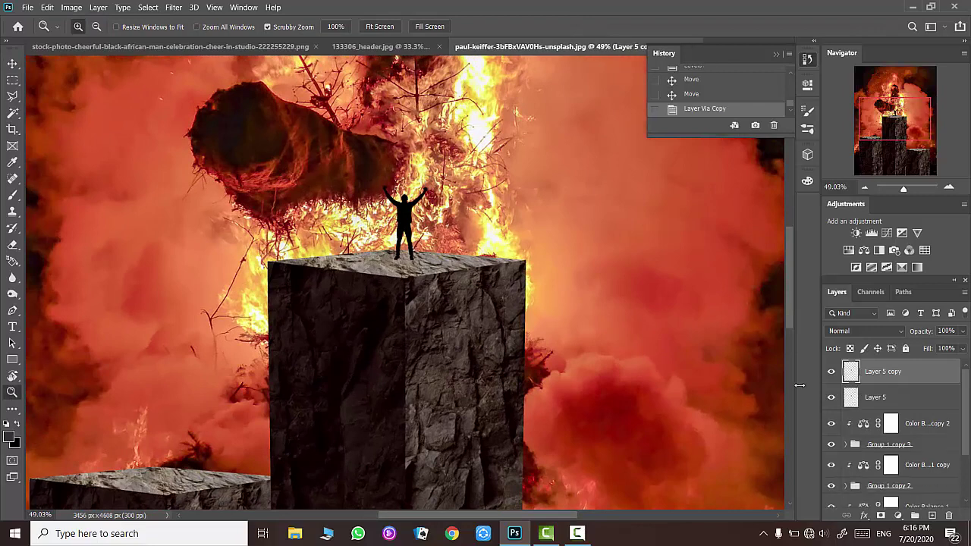
pyautogui.click(867, 398)
pyautogui.hotkey('ctrl', 't')
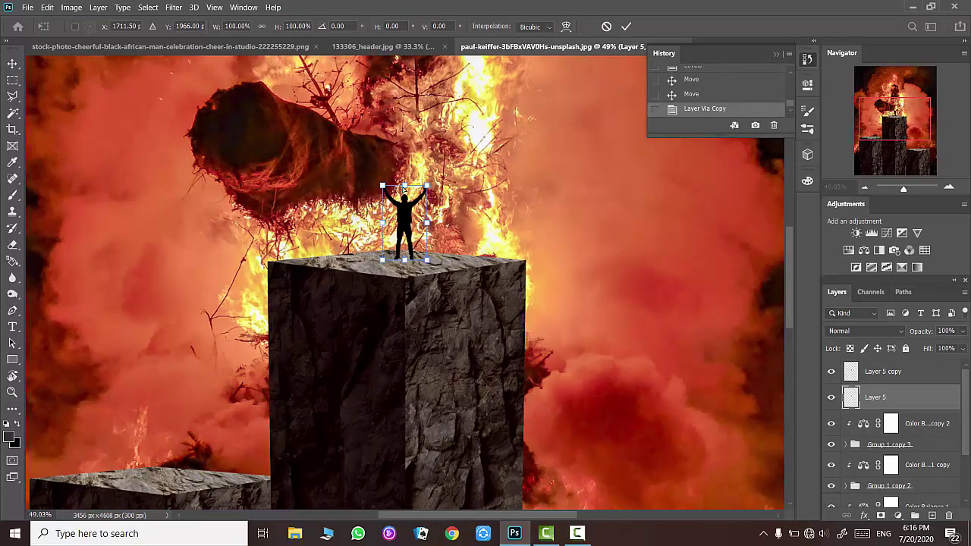
# Flip the silhouette copy below his feet as a shadow and soften it with Gaussian Blur.
pyautogui.moveTo(404, 185); pyautogui.dragTo(405, 279)
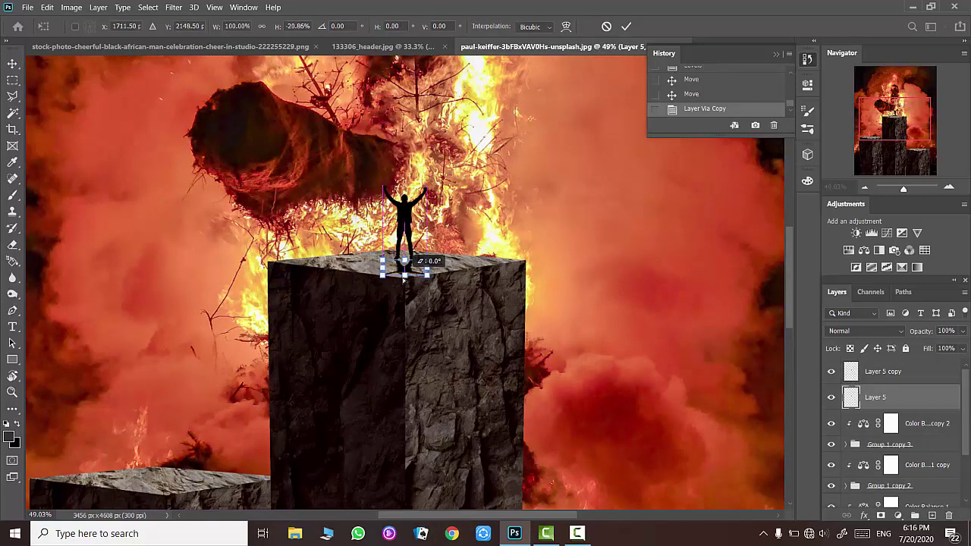
pyautogui.press('Return')
pyautogui.click(173, 7)
pyautogui.click(368, 189)
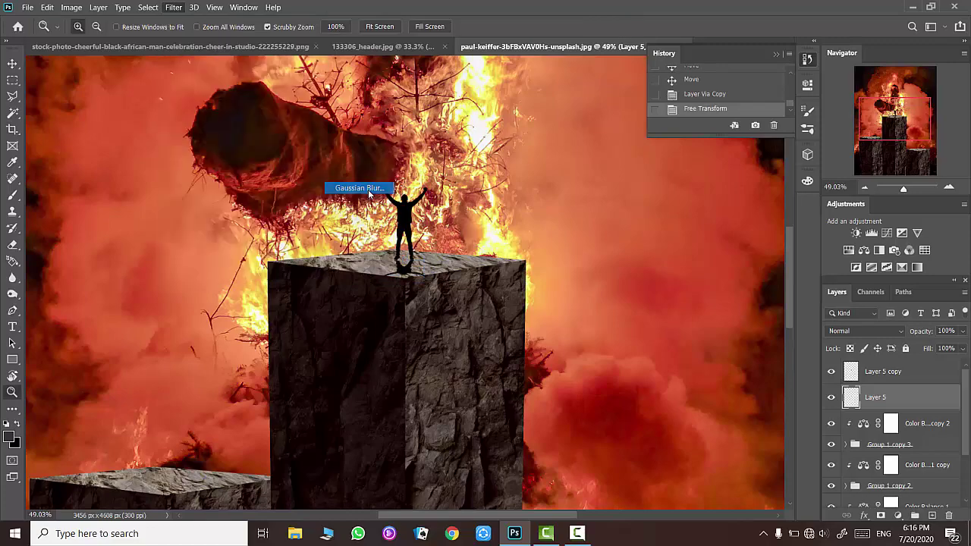
pyautogui.click(830, 61)
# Erase the shadow where it spills onto the pillar's front face.
pyautogui.press('z')
pyautogui.click(395, 251)
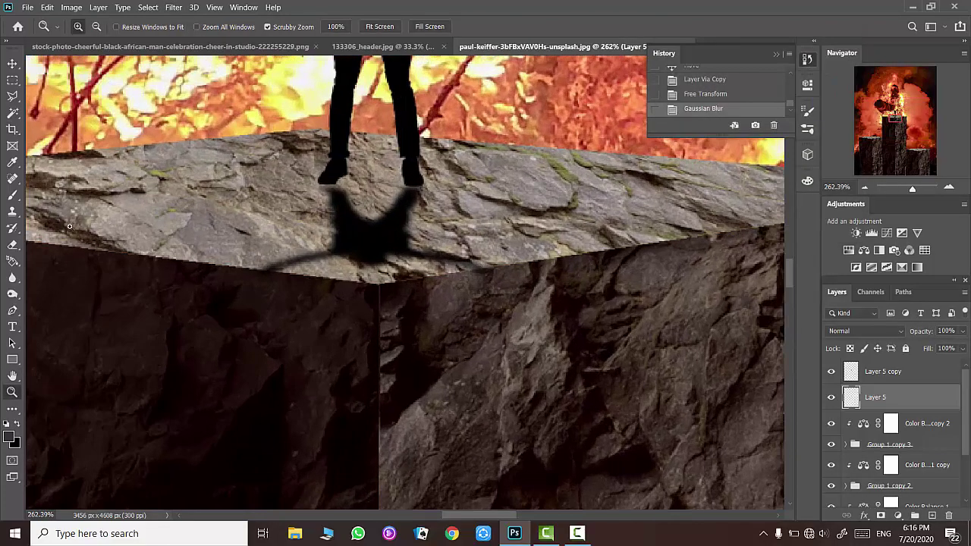
pyautogui.scroll(-2, 888, 406)
pyautogui.click(863, 422)
pyautogui.click(846, 418)
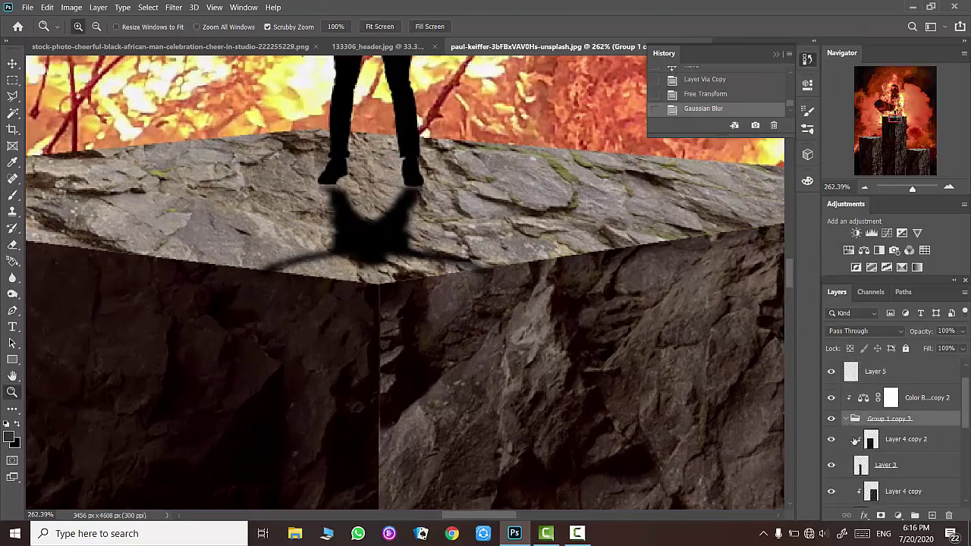
pyautogui.keyDown('ctrl'); pyautogui.click(869, 439); pyautogui.keyUp('ctrl')
pyautogui.scroll(1, 889, 424)
pyautogui.click(830, 397)
pyautogui.click(830, 397)
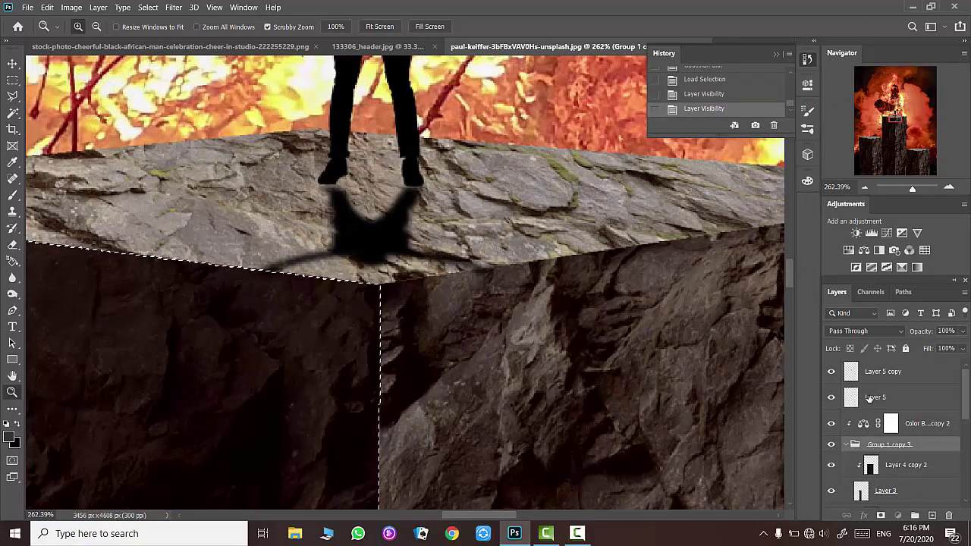
pyautogui.click(880, 396)
pyautogui.press('Delete')
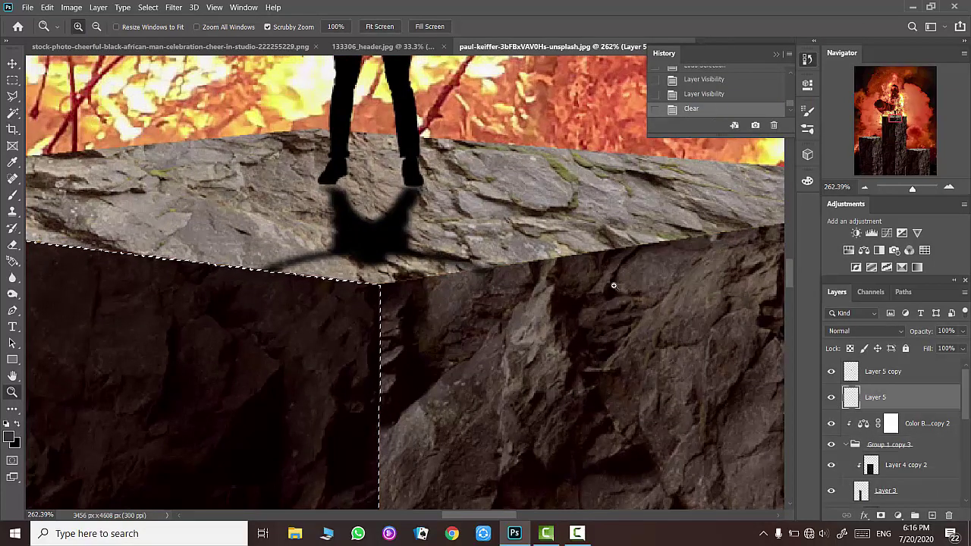
# Clear the shadow from the pillar's right face and deselect.
pyautogui.scroll(-1, 897, 464)
pyautogui.keyDown('ctrl'); pyautogui.click(870, 465); pyautogui.keyUp('ctrl')
pyautogui.scroll(1, 897, 464)
pyautogui.press('Delete')
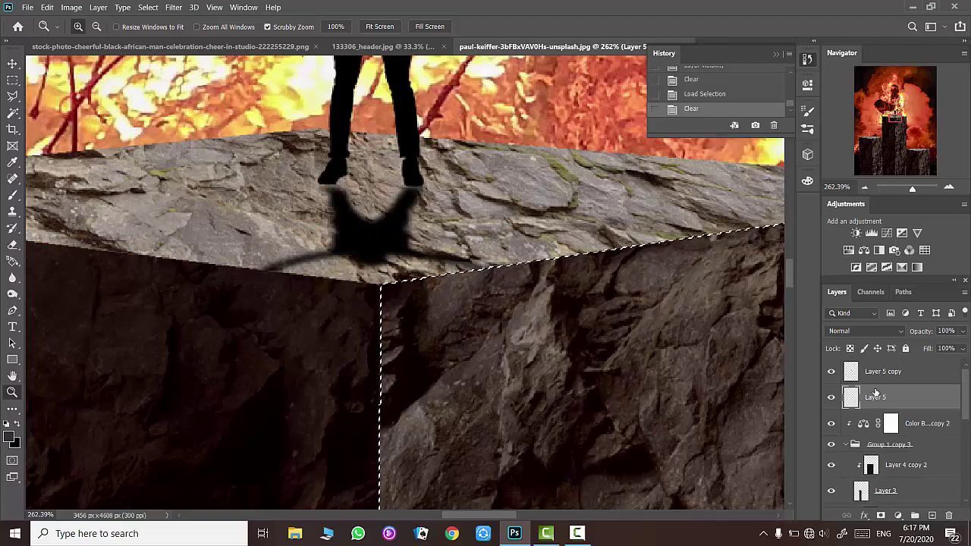
pyautogui.click(10, 97)
pyautogui.hotkey('ctrl', 'd')
pyautogui.scroll(-3, 428, 172)
pyautogui.scroll(-3, 429, 172)
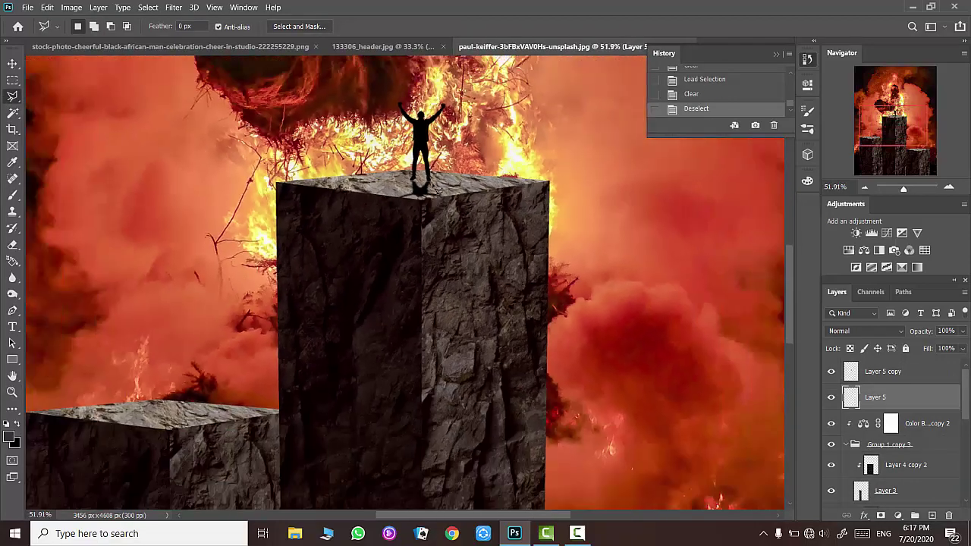
pyautogui.scroll(2, 428, 172)
pyautogui.scroll(2, 692, 91)
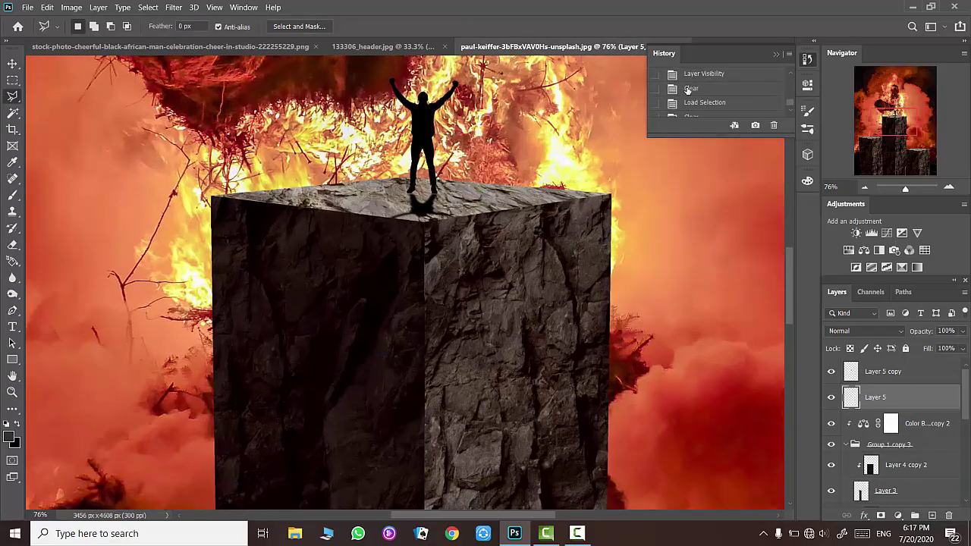
# Revert to the earlier Clear state, then add an inverted layer mask to the shadow from the selection.
pyautogui.click(691, 86)
pyautogui.scroll(2, 692, 82)
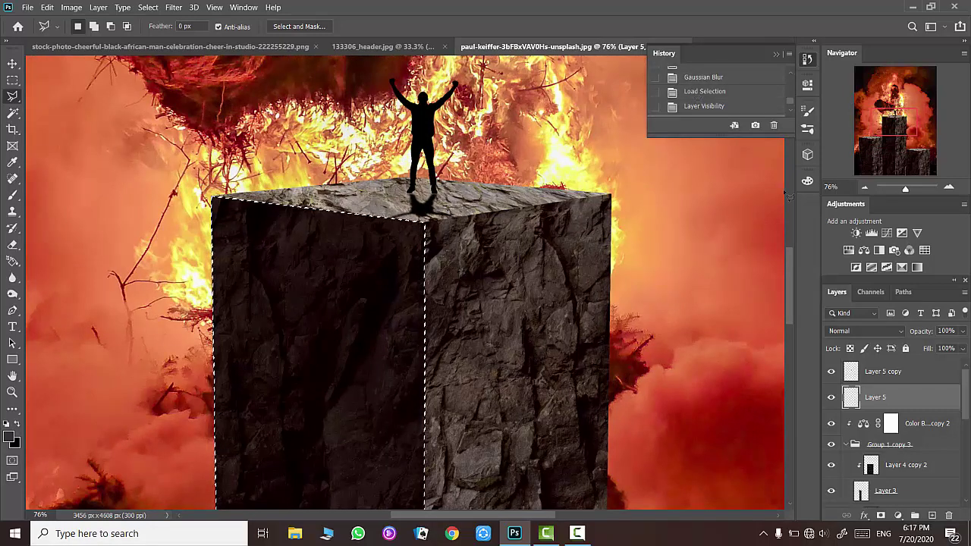
pyautogui.click(880, 515)
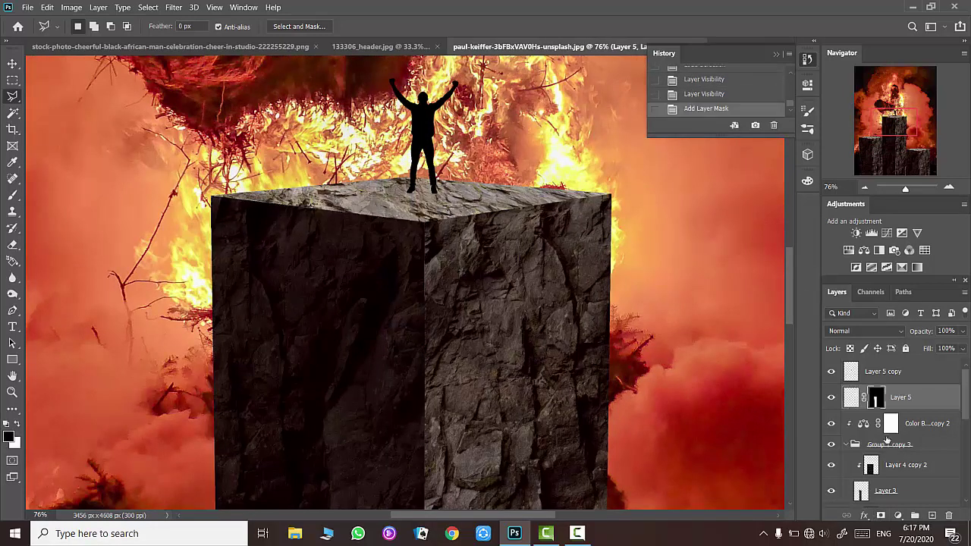
pyautogui.hotkey('ctrl', 'i')
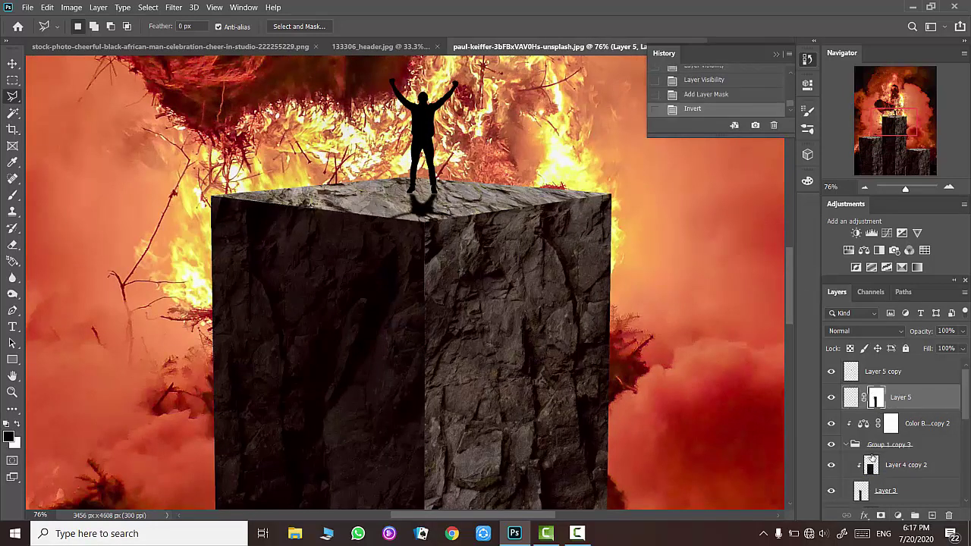
# Fill the shadow's mask over the pillar's right face and deselect.
pyautogui.scroll(-3, 872, 447)
pyautogui.keyDown('ctrl'); pyautogui.click(860, 465); pyautogui.keyUp('ctrl')
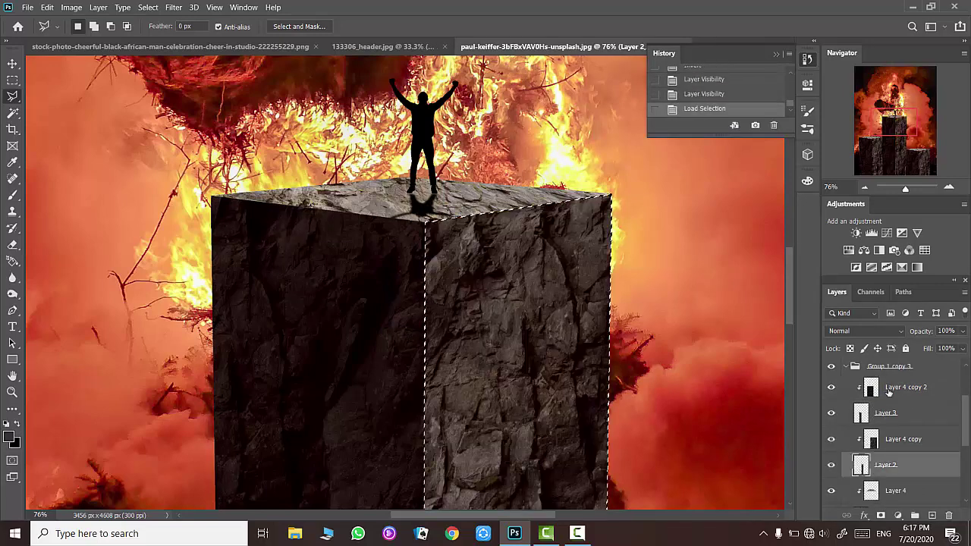
pyautogui.scroll(2, 849, 425)
pyautogui.hotkey('alt', 'BackSpace')
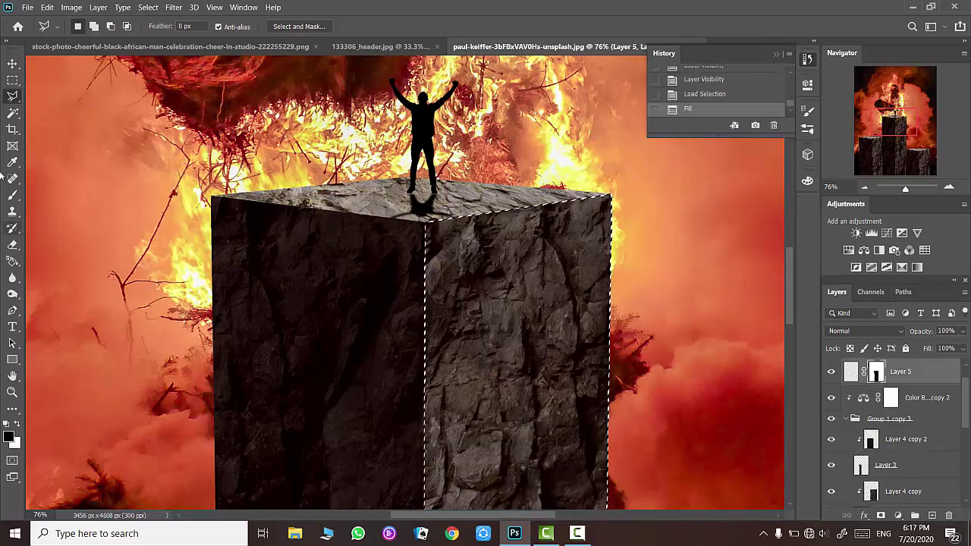
pyautogui.hotkey('ctrl', 'd')
# Move the shadow slightly lower under the feet and add a new empty Layer 6.
pyautogui.click(13, 63)
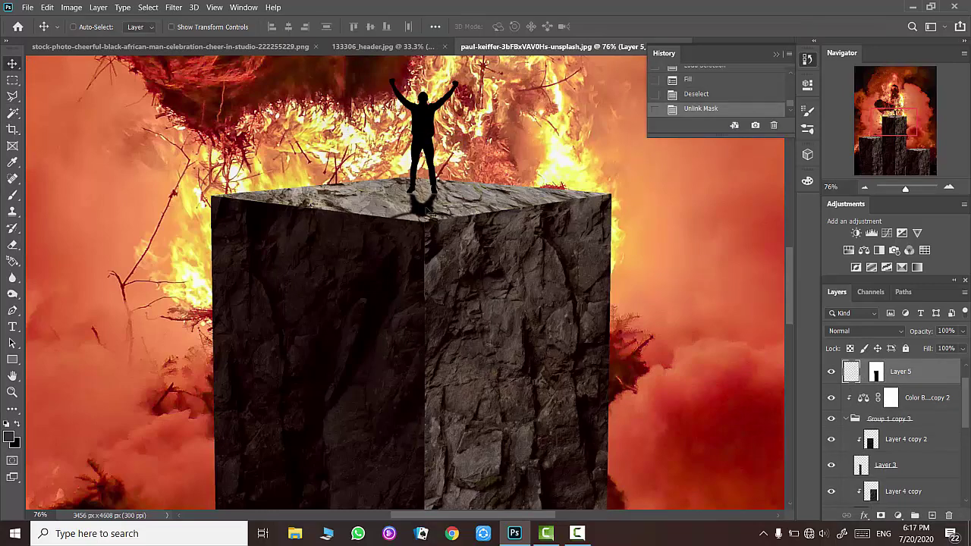
pyautogui.hotkey('ctrl', 'space')
pyautogui.moveTo(415, 178); pyautogui.dragTo(531, 178)
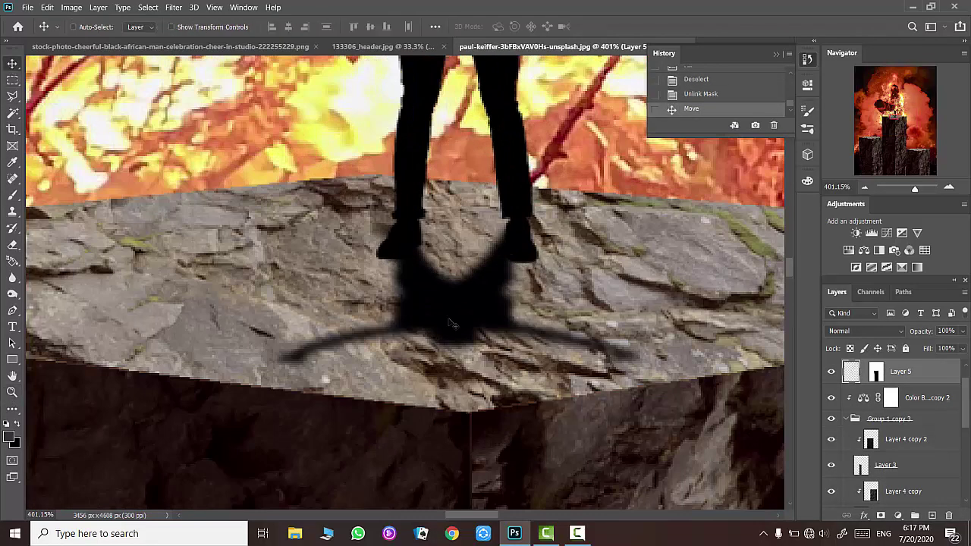
pyautogui.moveTo(448, 320)
pyautogui.mouseDown()
pyautogui.moveTo(462, 386)
pyautogui.moveTo(453, 350)
pyautogui.mouseUp()
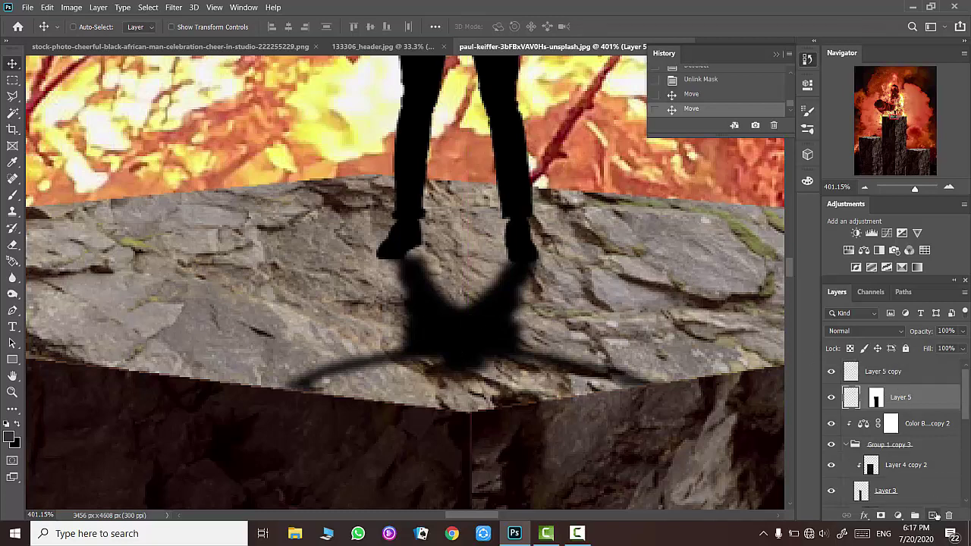
pyautogui.click(934, 515)
# Paint black contact shadows under both feet on Layer 6 with a small soft round brush.
pyautogui.click(12, 196)
pyautogui.rightClick(429, 259)
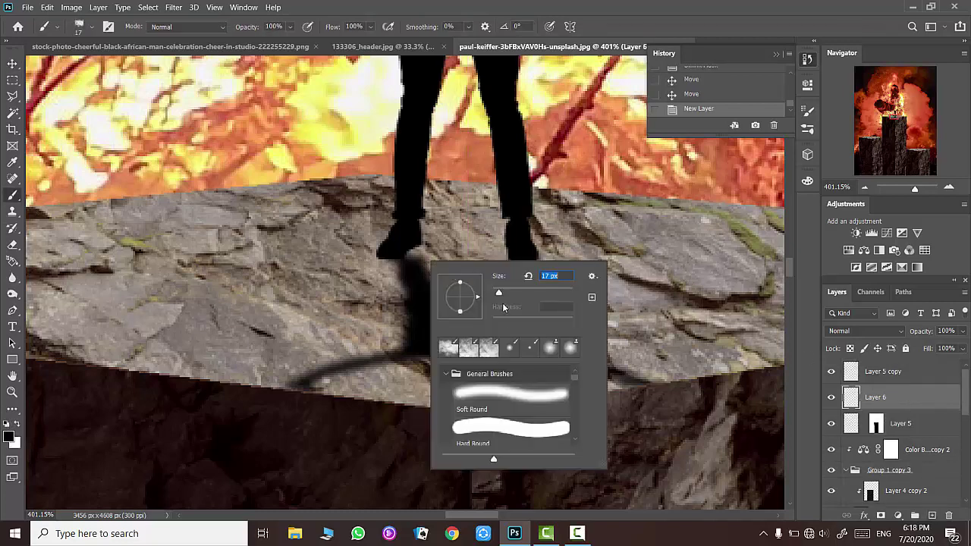
pyautogui.click(407, 249)
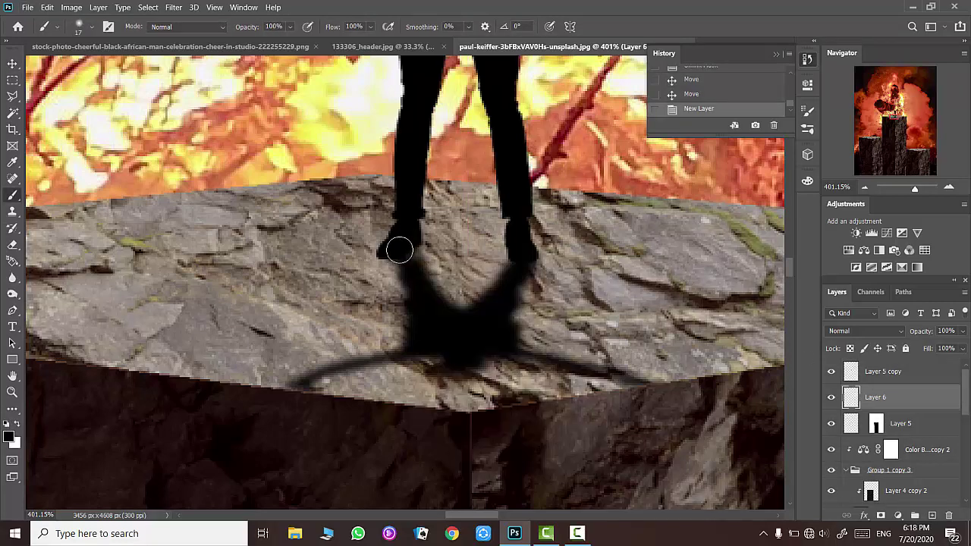
pyautogui.moveTo(408, 250); pyautogui.dragTo(395, 254)
pyautogui.moveTo(402, 246); pyautogui.dragTo(359, 266)
# Zoom out and make Layer 5 copy the active layer.
pyautogui.scroll(2, 390, 253)
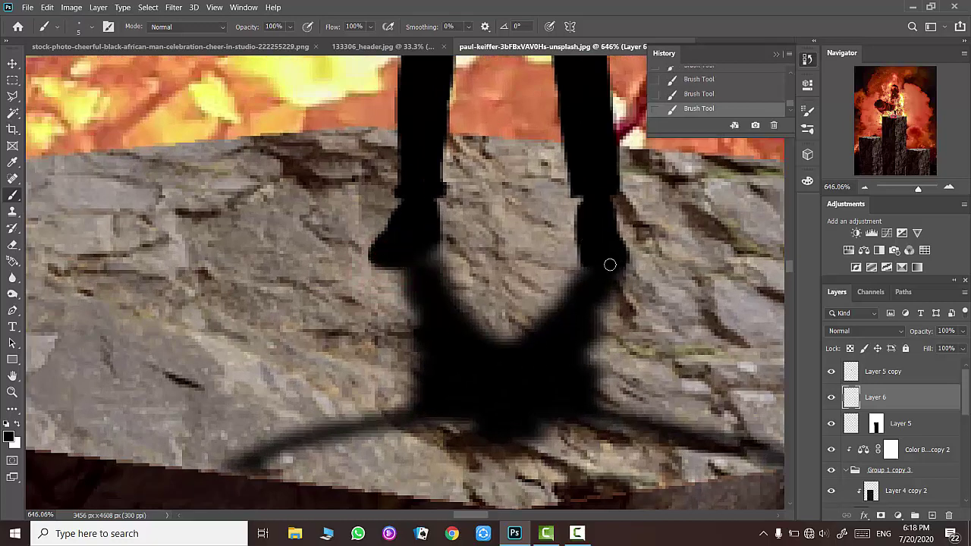
pyautogui.scroll(-1, 541, 220)
pyautogui.scroll(-3, 415, 250)
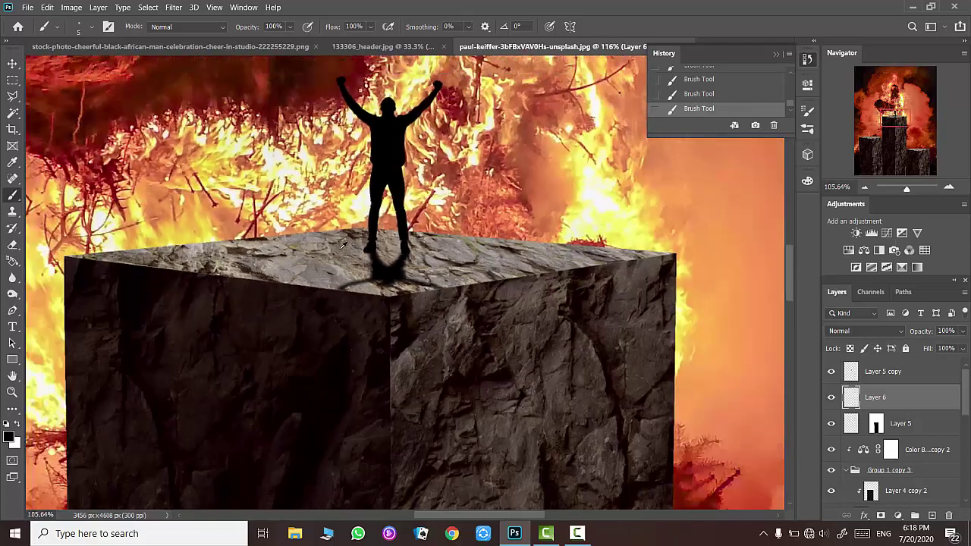
pyautogui.scroll(-3, 394, 261)
pyautogui.scroll(-2, 371, 276)
pyautogui.scroll(-2, 341, 296)
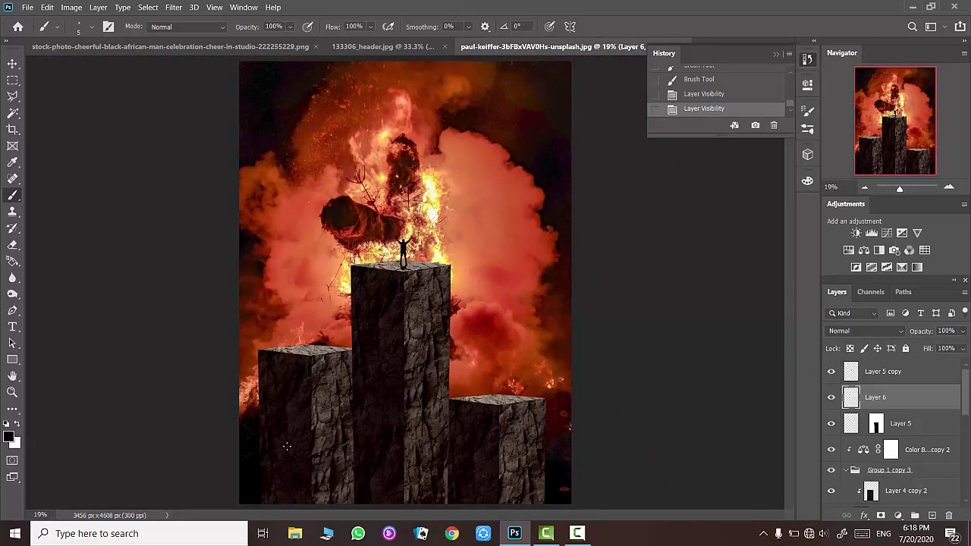
pyautogui.click(894, 370)
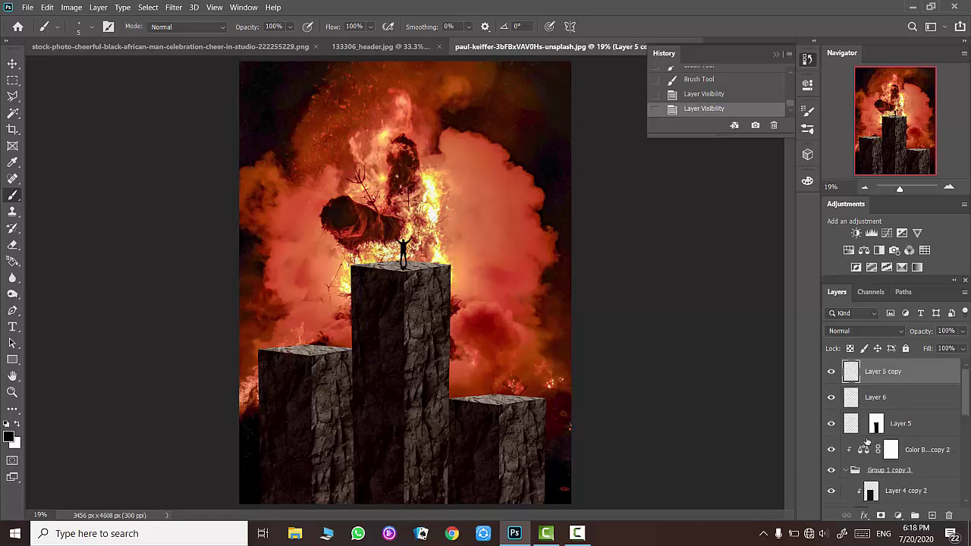
pyautogui.scroll(-5, 866, 442)
# In Camera Raw on the Background, set Oranges hue to -18 and lower Oranges (-53) and Yellows saturation.
pyautogui.click(13, 80)
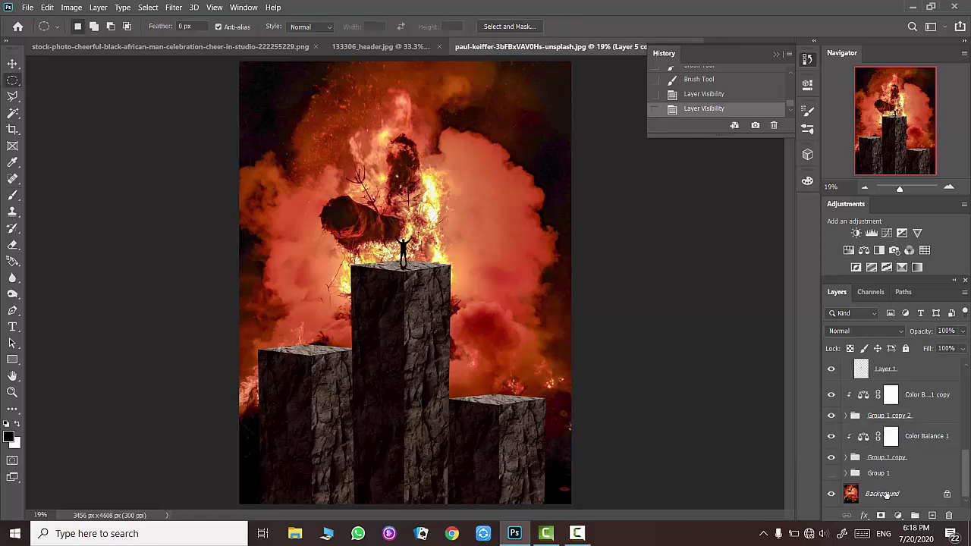
pyautogui.click(885, 494)
pyautogui.click(171, 8)
pyautogui.click(228, 80)
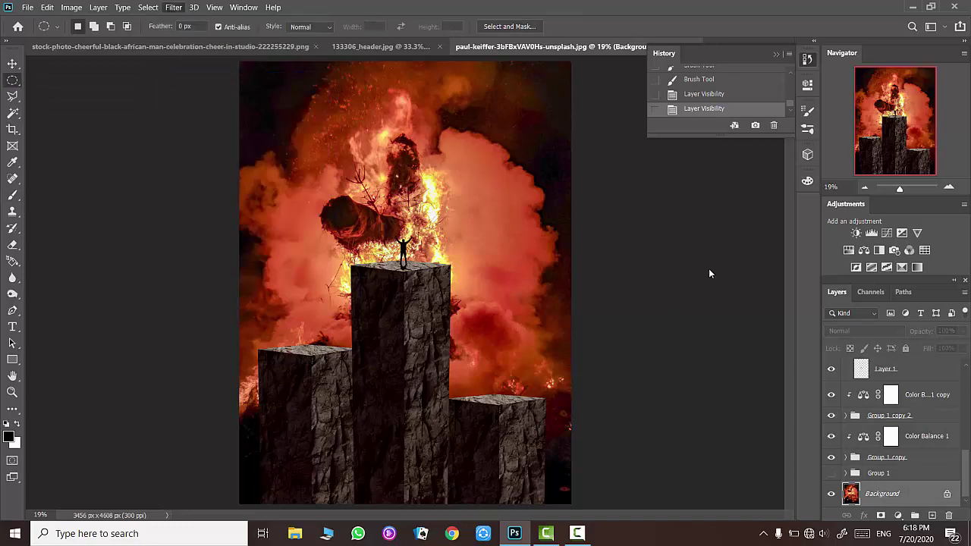
pyautogui.click(859, 114)
pyautogui.click(860, 114)
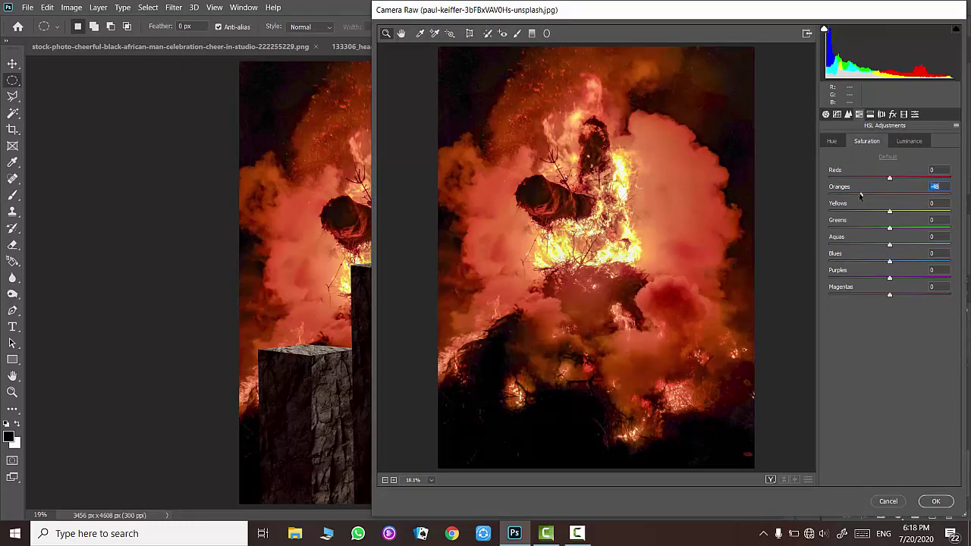
pyautogui.moveTo(860, 196)
pyautogui.mouseDown()
pyautogui.moveTo(851, 195)
pyautogui.moveTo(879, 199)
pyautogui.mouseUp()
pyautogui.click(831, 141)
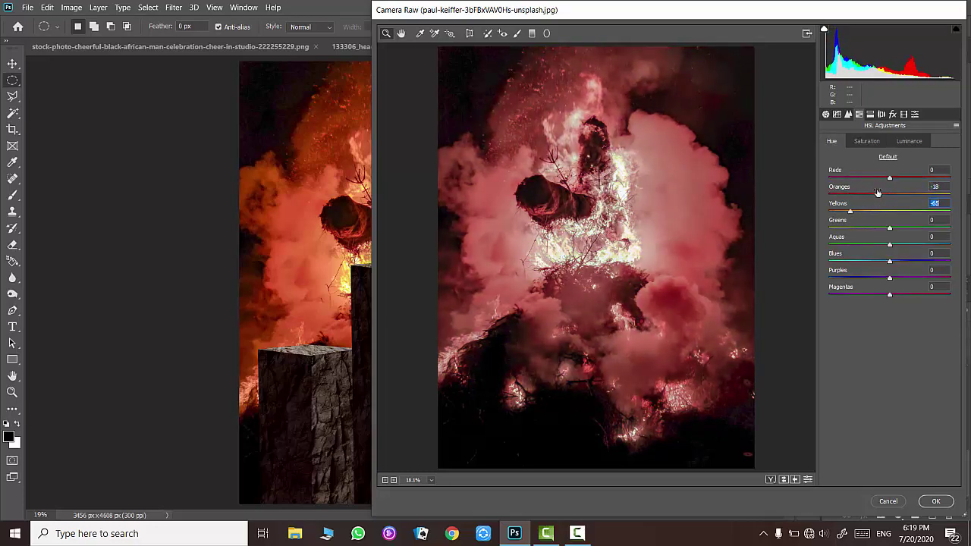
pyautogui.moveTo(890, 179); pyautogui.dragTo(886, 172)
pyautogui.click(865, 142)
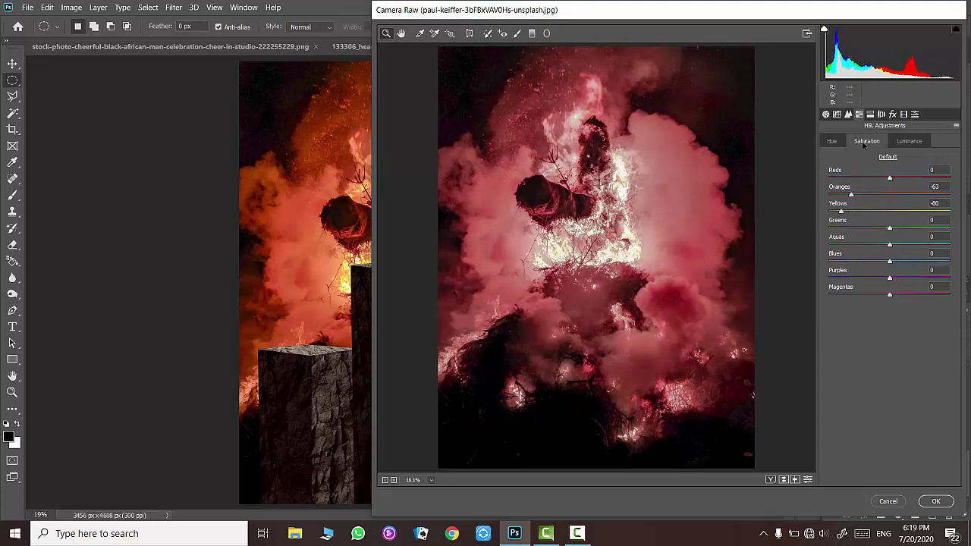
pyautogui.click(857, 195)
pyautogui.click(937, 501)
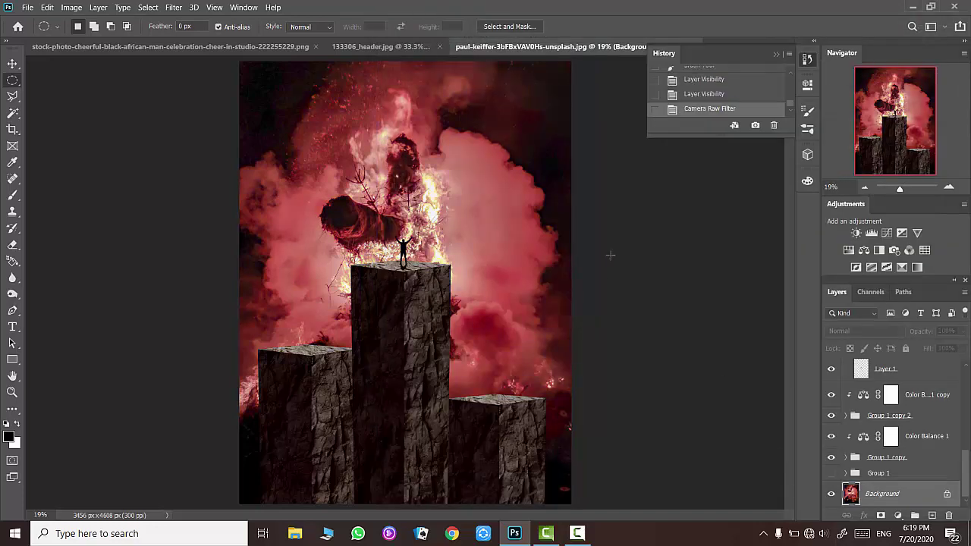
# Draw an elliptical selection fitted around the central pillar and figure.
pyautogui.scroll(2, 885, 405)
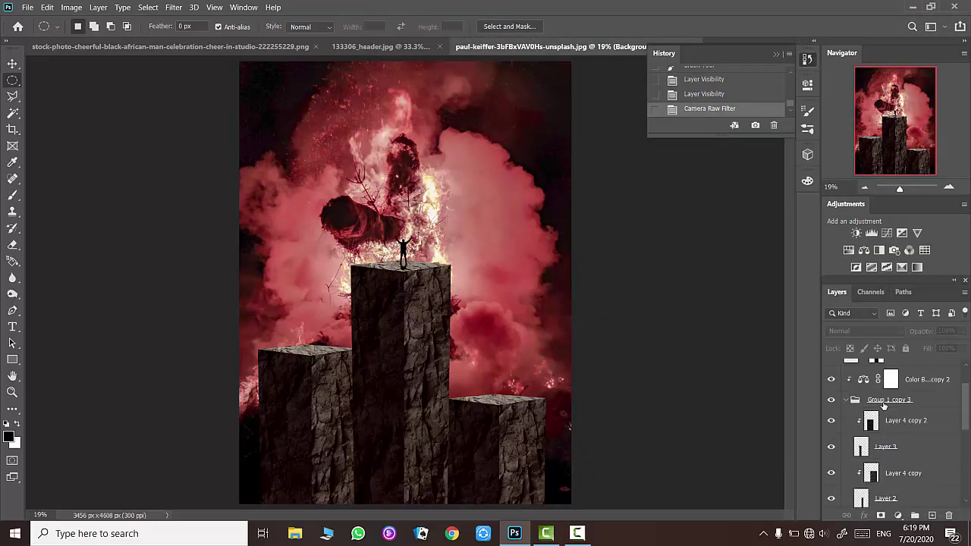
pyautogui.scroll(2, 884, 418)
pyautogui.scroll(2, 883, 432)
pyautogui.scroll(2, 880, 452)
pyautogui.scroll(1, 882, 451)
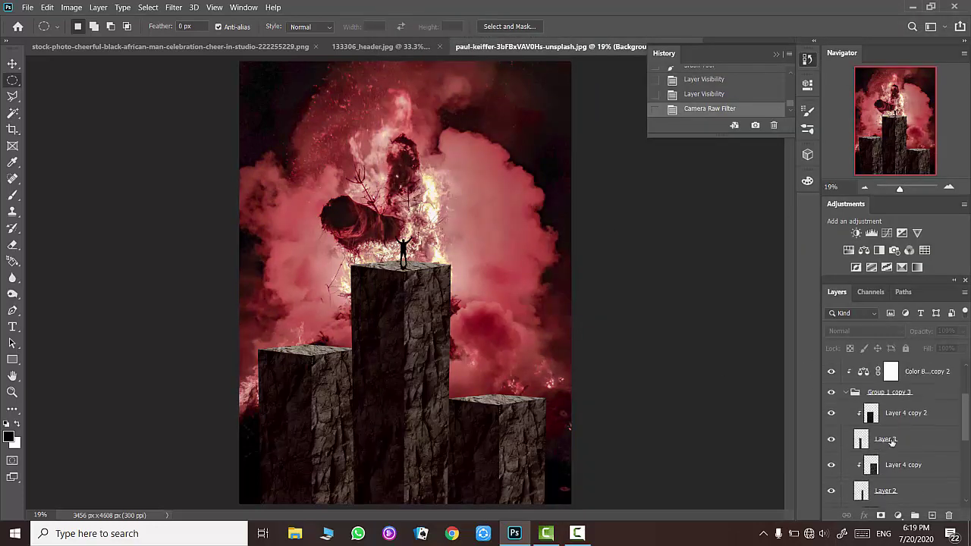
pyautogui.scroll(3, 889, 445)
pyautogui.scroll(-3, 888, 455)
pyautogui.scroll(-5, 883, 485)
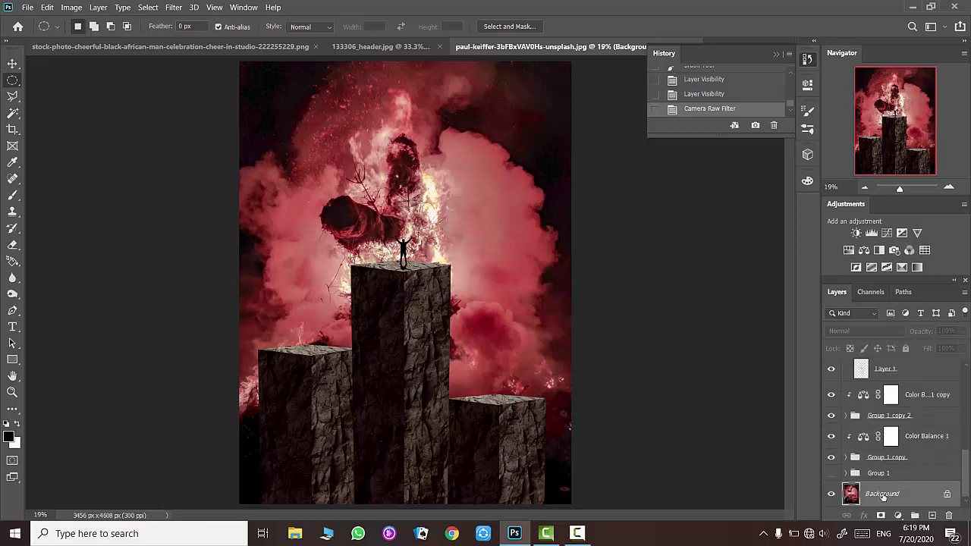
pyautogui.moveTo(406, 186); pyautogui.dragTo(584, 364)
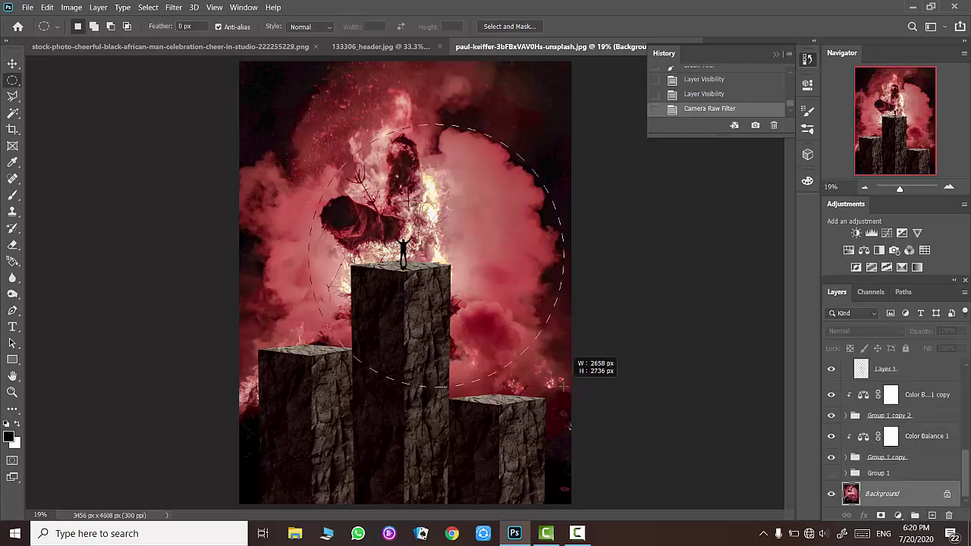
pyautogui.moveTo(455, 304); pyautogui.dragTo(398, 319)
# Feather the oval by 466.8 px and add a Curves layer bent upward to brighten it.
pyautogui.click(506, 26)
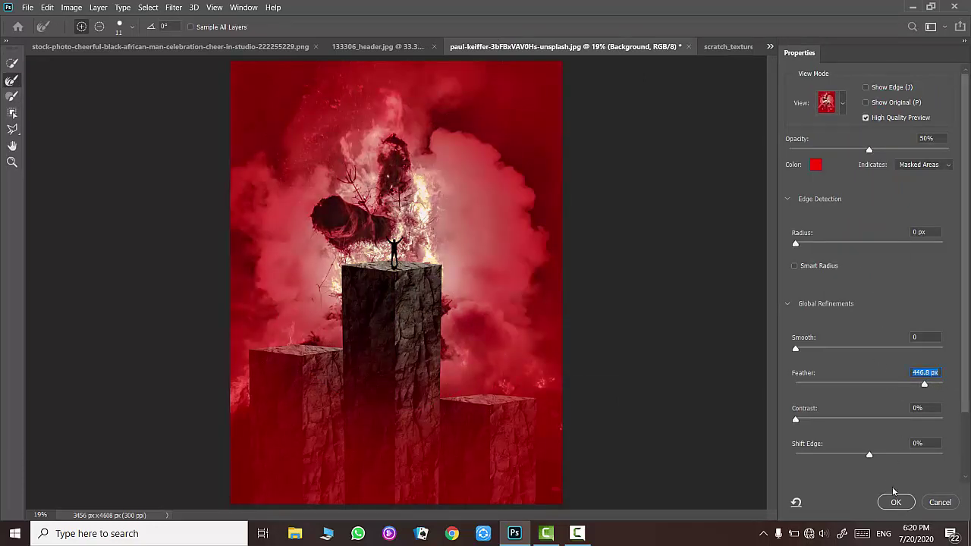
pyautogui.click(895, 502)
pyautogui.click(889, 236)
pyautogui.moveTo(700, 225); pyautogui.dragTo(700, 201)
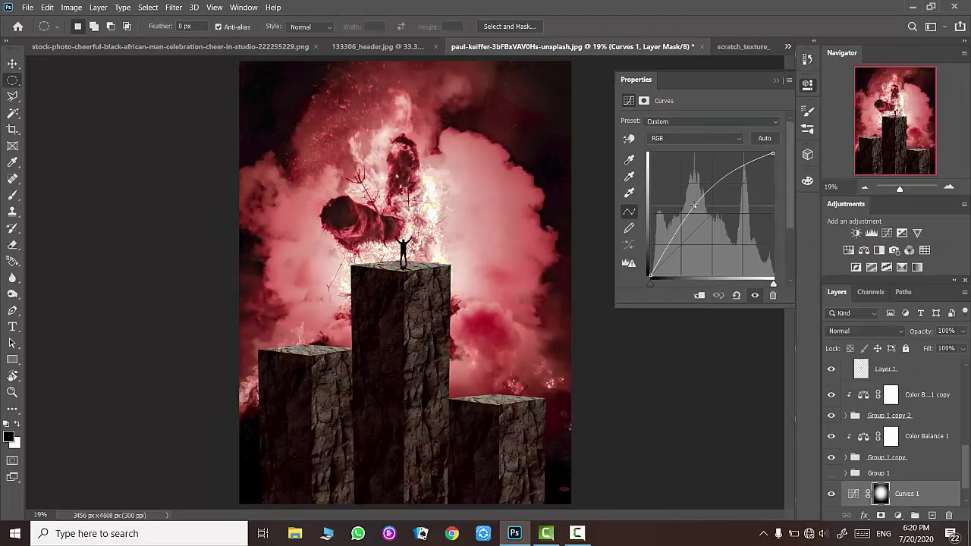
# Add Curves 2 on the inverted Curves 1 mask selection, pulled down to darken the outer edges.
pyautogui.keyDown('ctrl'); pyautogui.click(880, 493); pyautogui.keyUp('ctrl')
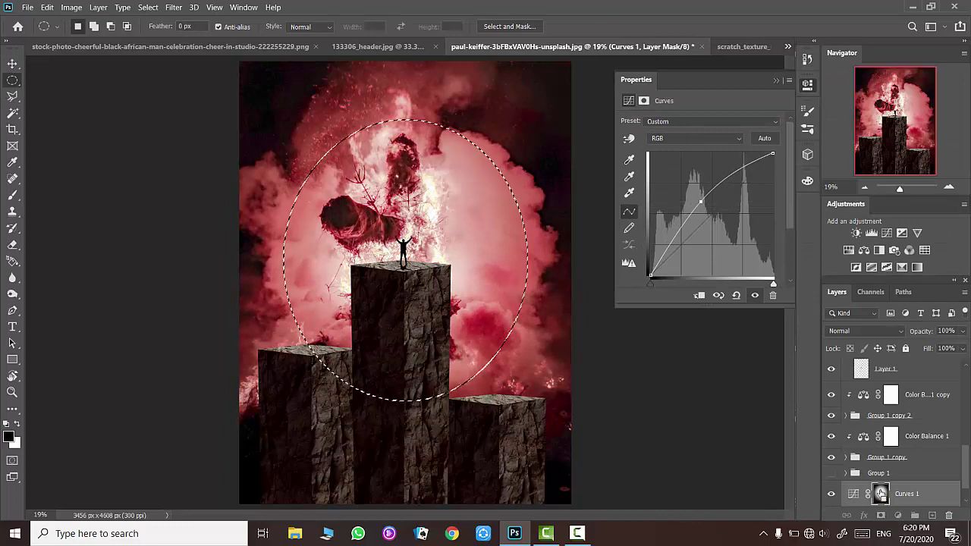
pyautogui.rightClick(450, 275)
pyautogui.click(807, 85)
pyautogui.click(807, 58)
pyautogui.rightClick(398, 191)
pyautogui.click(431, 207)
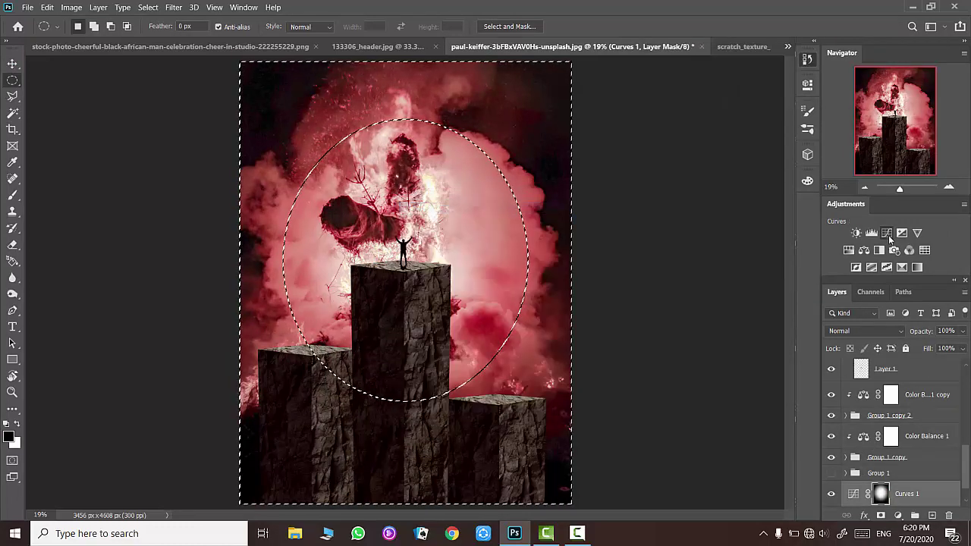
pyautogui.click(886, 233)
pyautogui.moveTo(739, 186)
pyautogui.mouseDown()
pyautogui.moveTo(739, 229)
pyautogui.moveTo(730, 218)
pyautogui.mouseUp()
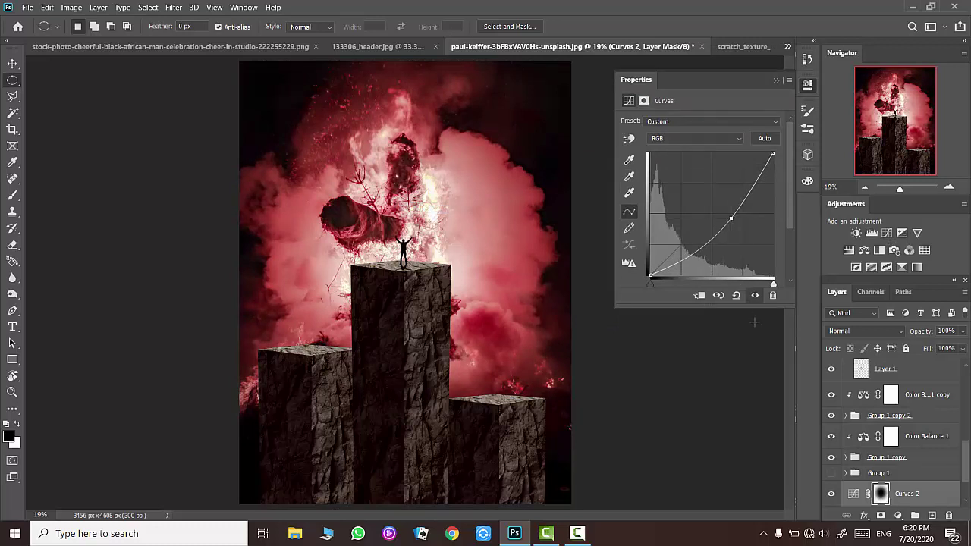
# Duplicate both curves, move the copies above the pillars group, and clip them to it.
pyautogui.hotkey('ctrl', 'j')
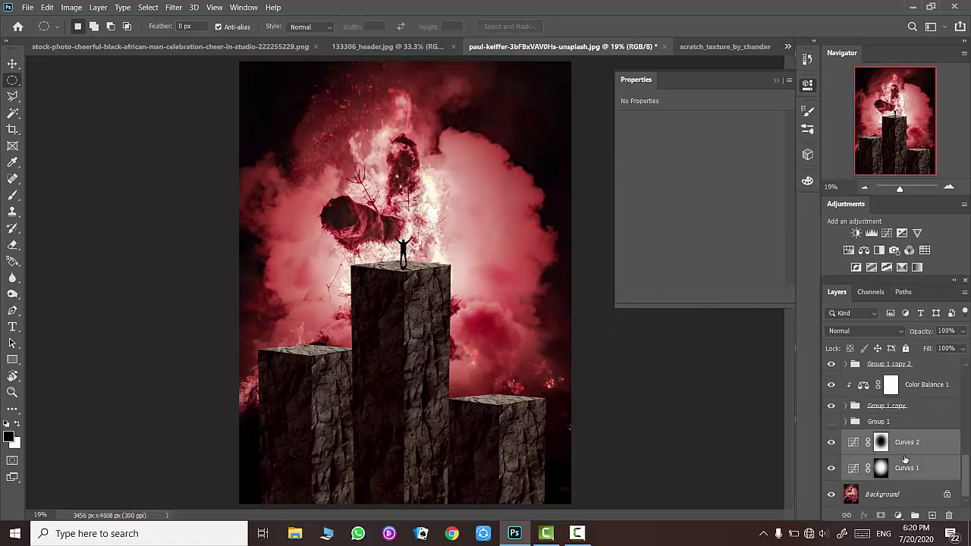
pyautogui.moveTo(914, 447)
pyautogui.mouseDown()
pyautogui.moveTo(912, 348)
pyautogui.moveTo(906, 451)
pyautogui.mouseUp()
pyautogui.click(906, 451)
pyautogui.scroll(-5, 902, 447)
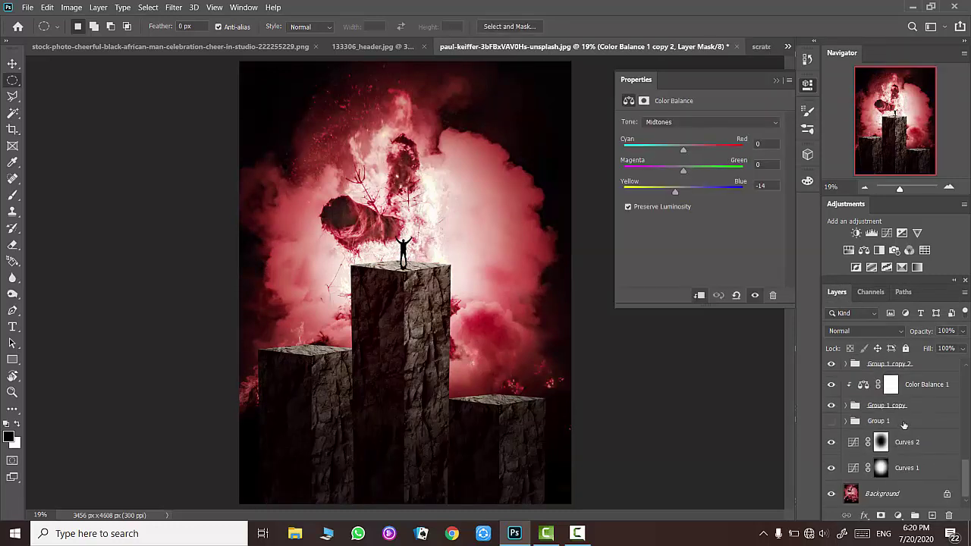
pyautogui.click(914, 414)
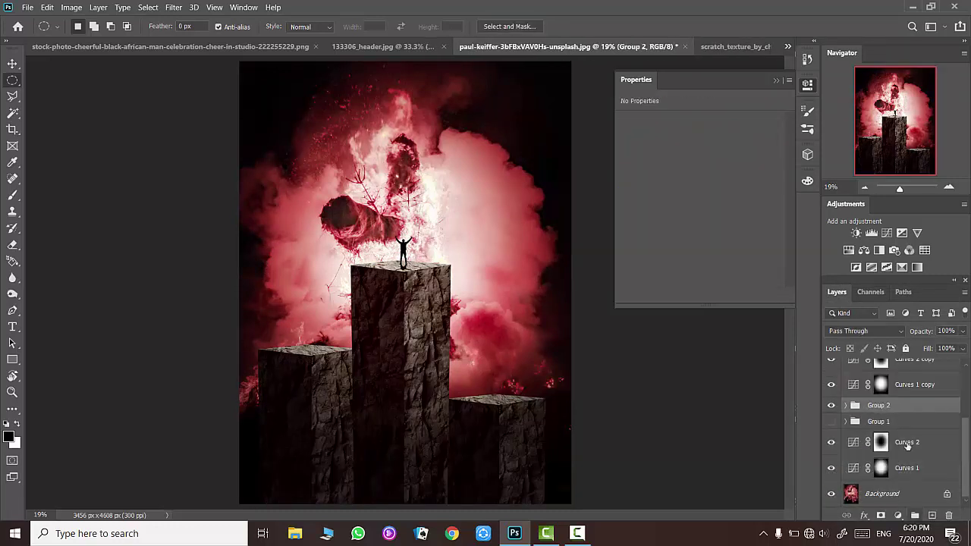
pyautogui.click(832, 406)
pyautogui.click(831, 406)
pyautogui.scroll(3, 902, 440)
pyautogui.click(902, 439)
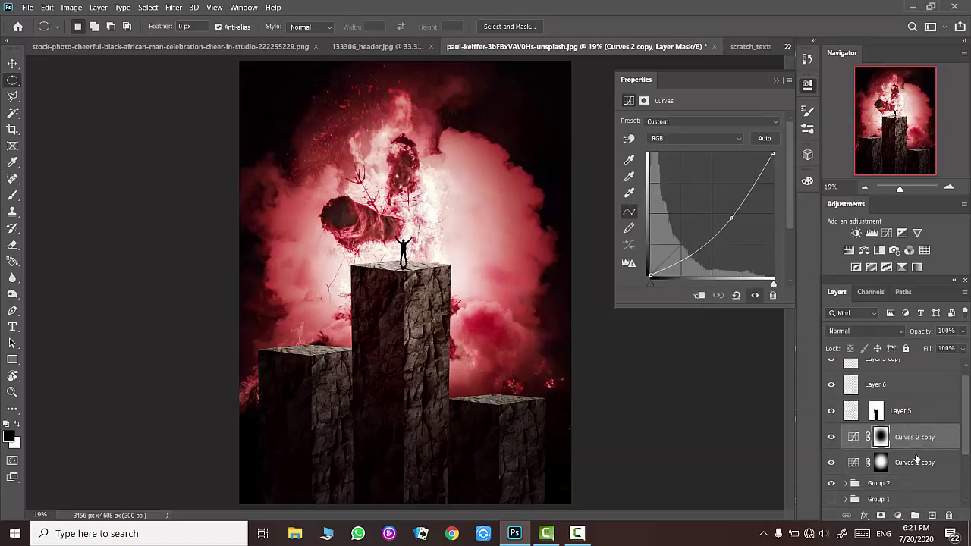
pyautogui.rightClick(916, 438)
pyautogui.click(784, 230)
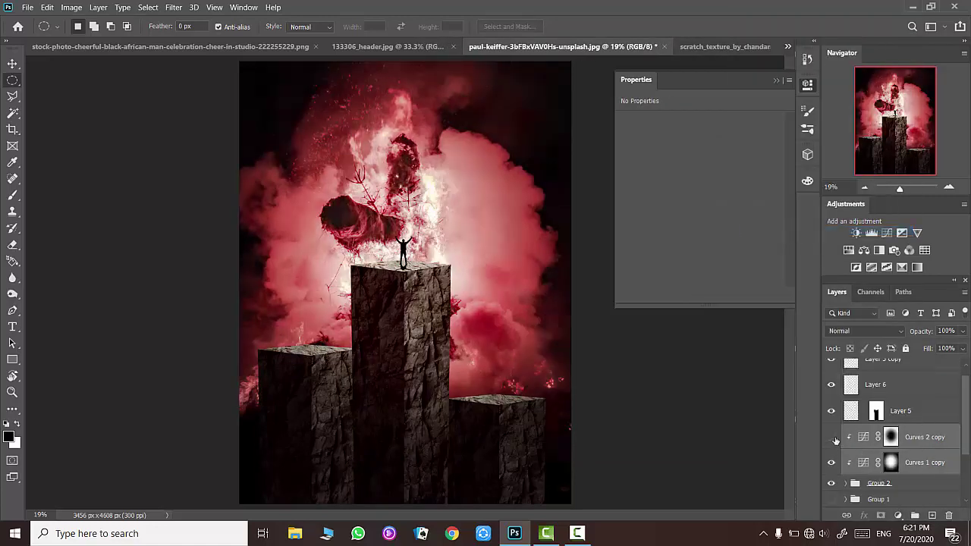
# Reshape Curves 2 copy and Curves 1 copy to tone the pillars, then select Layer 7.
pyautogui.click(891, 437)
pyautogui.moveTo(734, 219); pyautogui.dragTo(720, 213)
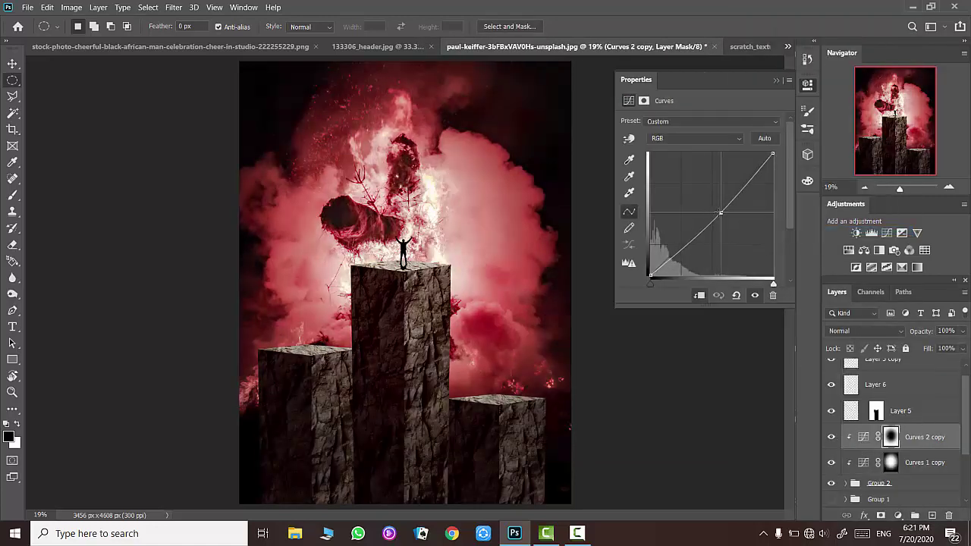
pyautogui.click(890, 462)
pyautogui.click(863, 462)
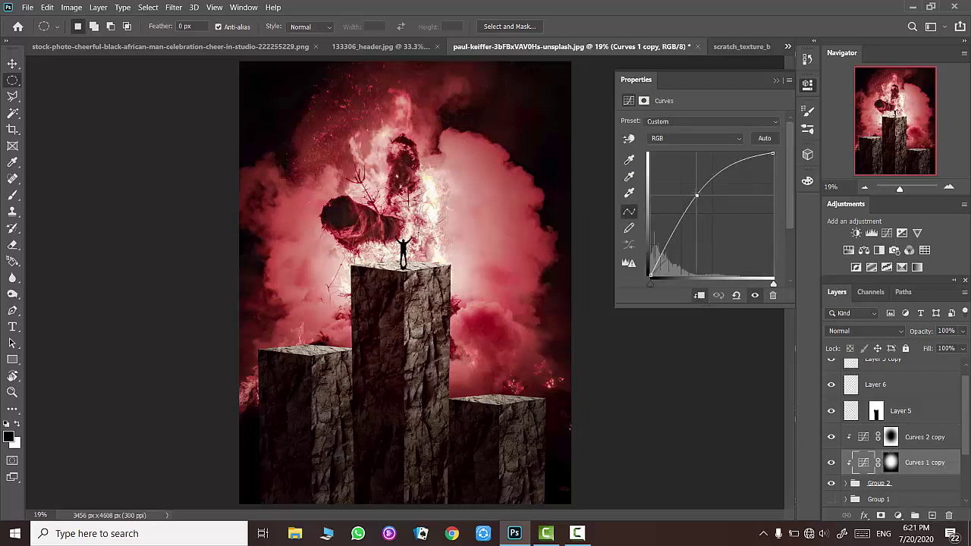
pyautogui.moveTo(705, 206); pyautogui.dragTo(696, 199)
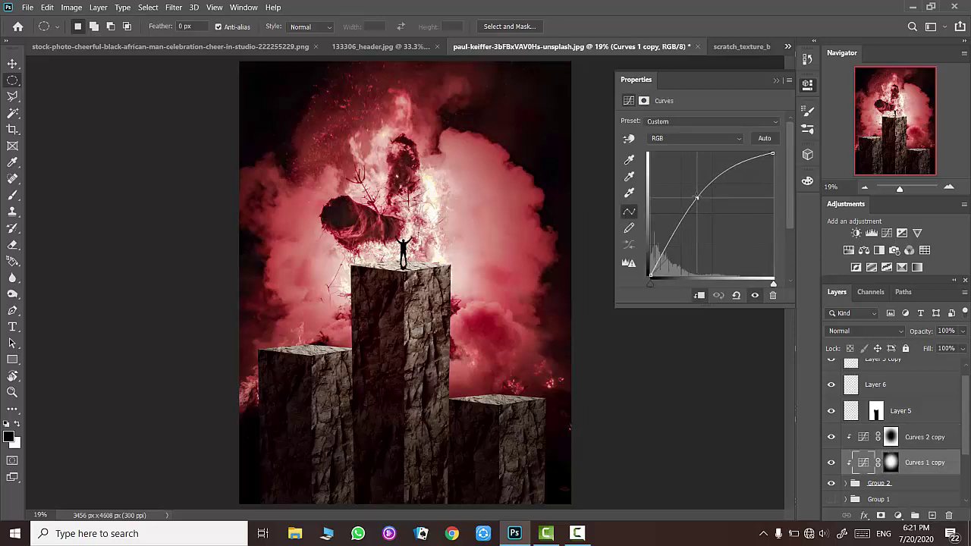
pyautogui.scroll(-3, 895, 425)
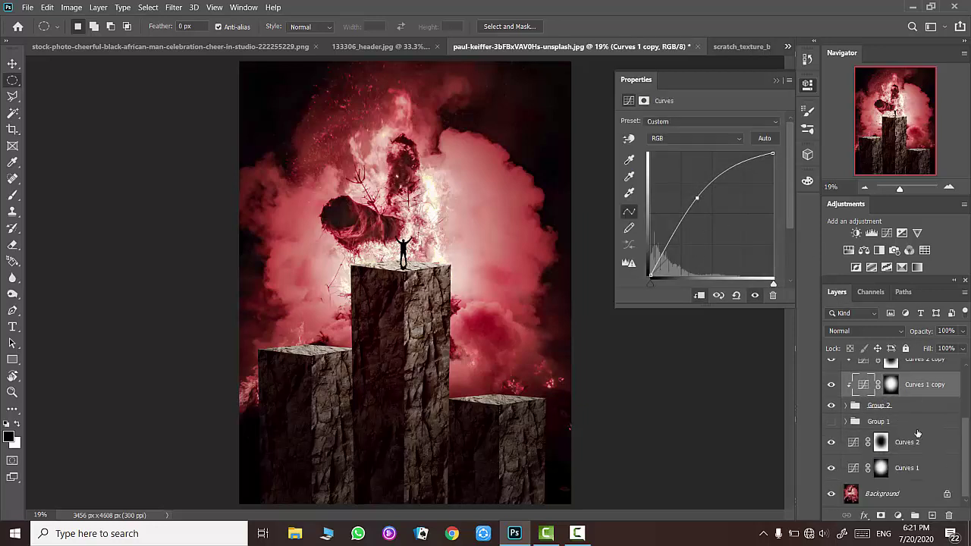
pyautogui.click(880, 493)
# Choose a large soft cloud-textured brush from the brush tip settings.
pyautogui.press('b')
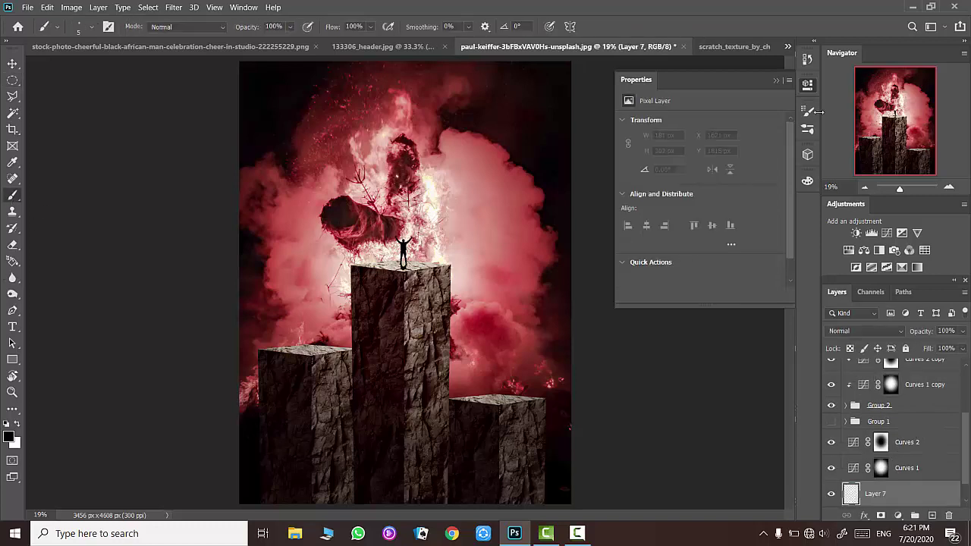
pyautogui.click(808, 112)
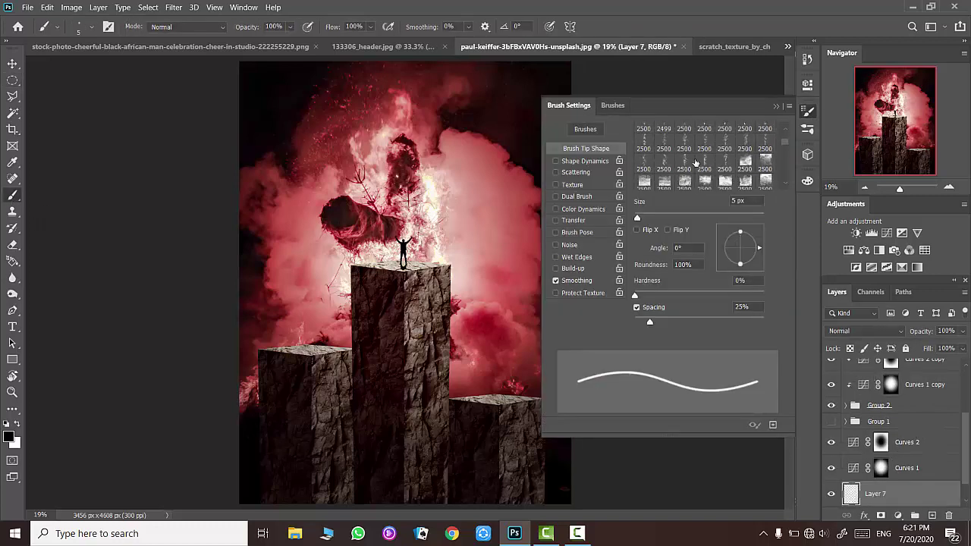
pyautogui.scroll(-2, 696, 162)
pyautogui.scroll(-2, 695, 163)
pyautogui.scroll(-2, 696, 163)
pyautogui.click(704, 142)
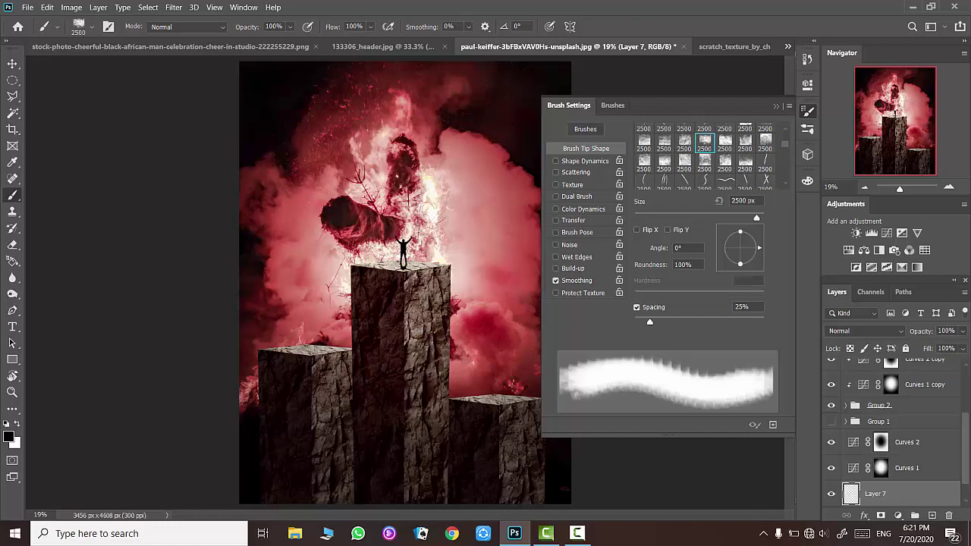
pyautogui.click(577, 533)
pyautogui.click(946, 452)
# Set the foreground painting colour to light grey #cccccc.
pyautogui.press('F5')
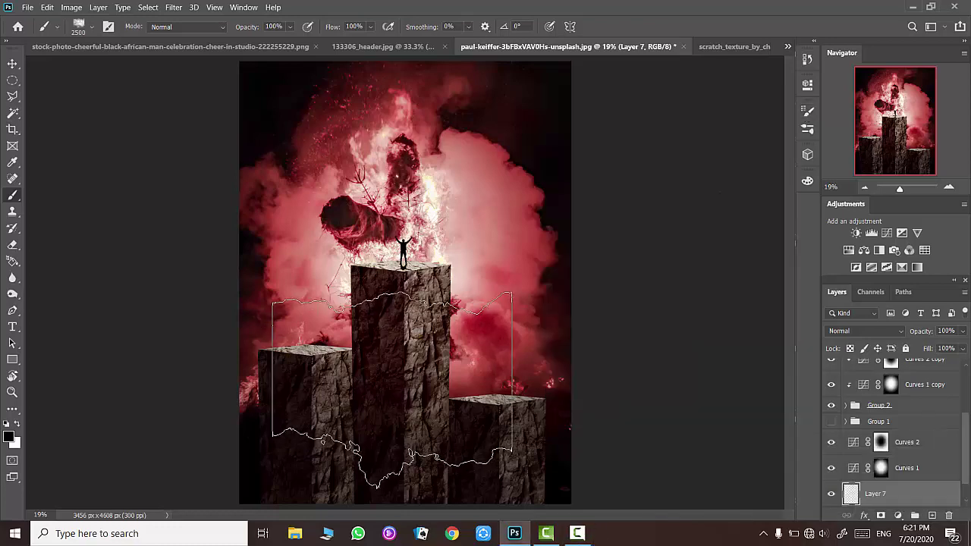
pyautogui.click(15, 426)
pyautogui.click(9, 435)
pyautogui.write('ccc')
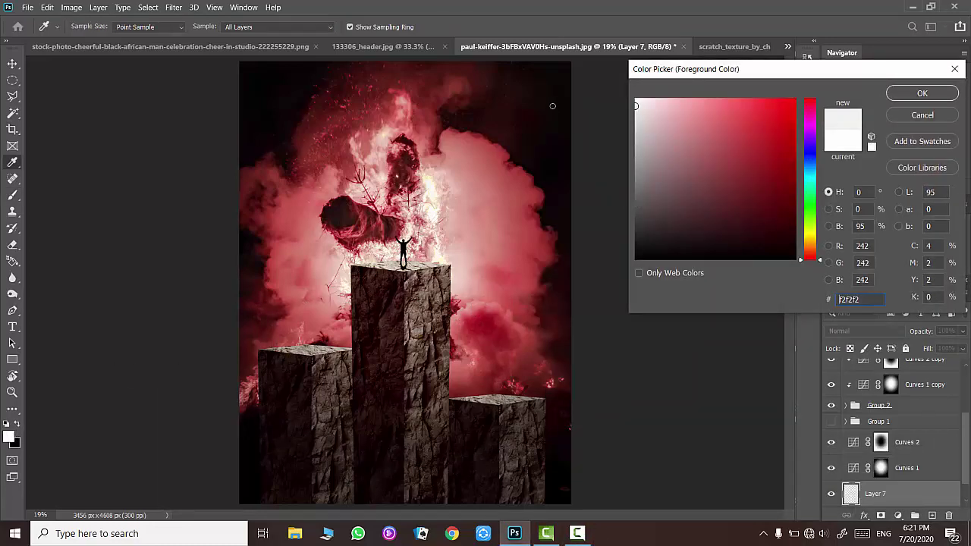
pyautogui.write('ccc')
pyautogui.press('Return')
# Enlarge the brush to about 3822 px, check the history, and select the Curves 2 copy layer.
pyautogui.moveTo(402, 379); pyautogui.dragTo(425, 379)
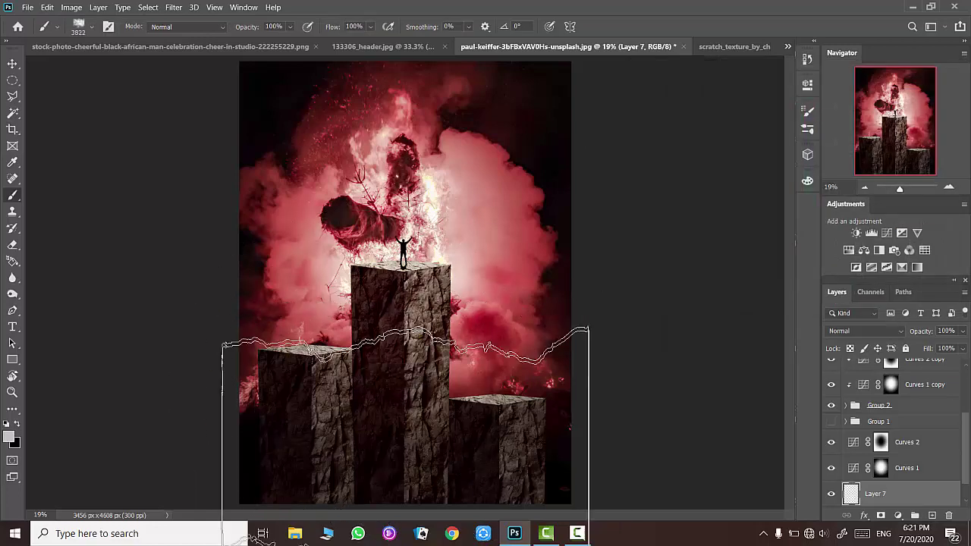
pyautogui.scroll(-3, 404, 387)
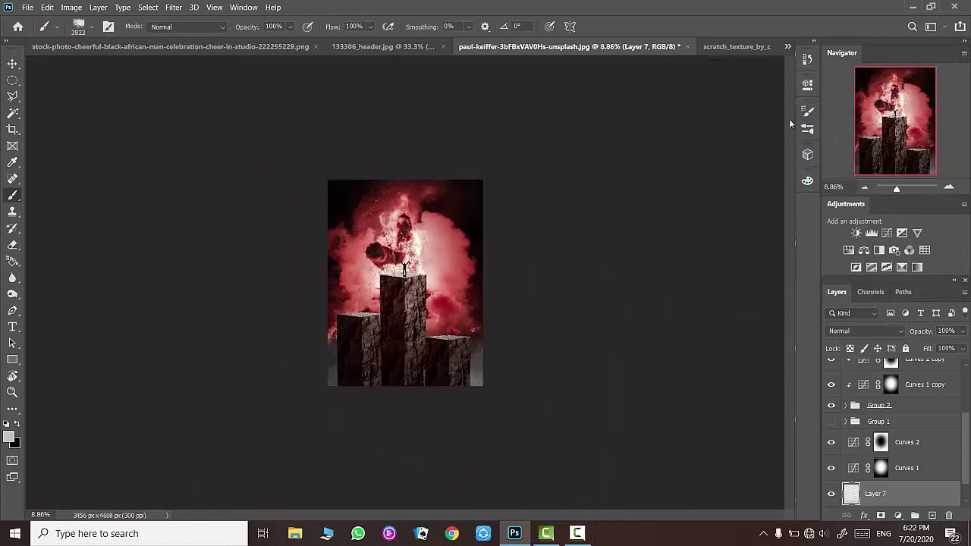
pyautogui.click(807, 61)
pyautogui.hotkey('ctrl', 'z')
pyautogui.click(404, 373)
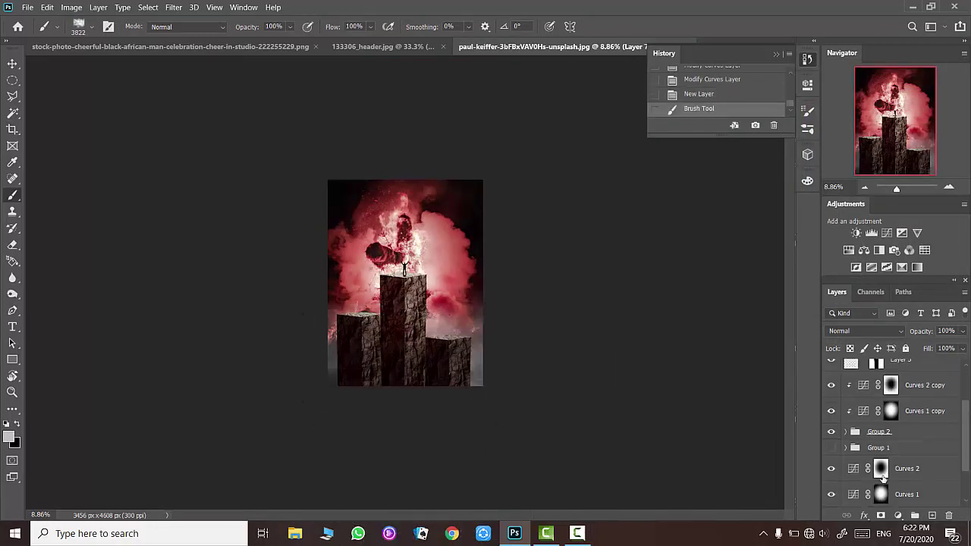
pyautogui.scroll(3, 830, 455)
pyautogui.click(830, 422)
pyautogui.click(830, 423)
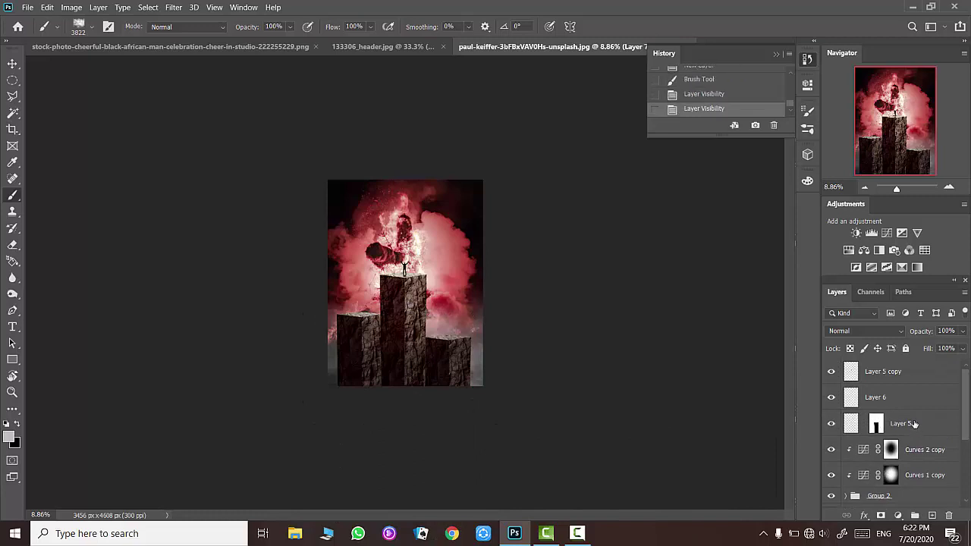
pyautogui.click(916, 371)
pyautogui.click(918, 449)
# Paint grey mist along the pillar bases on a new layer at 48% fill.
pyautogui.click(932, 515)
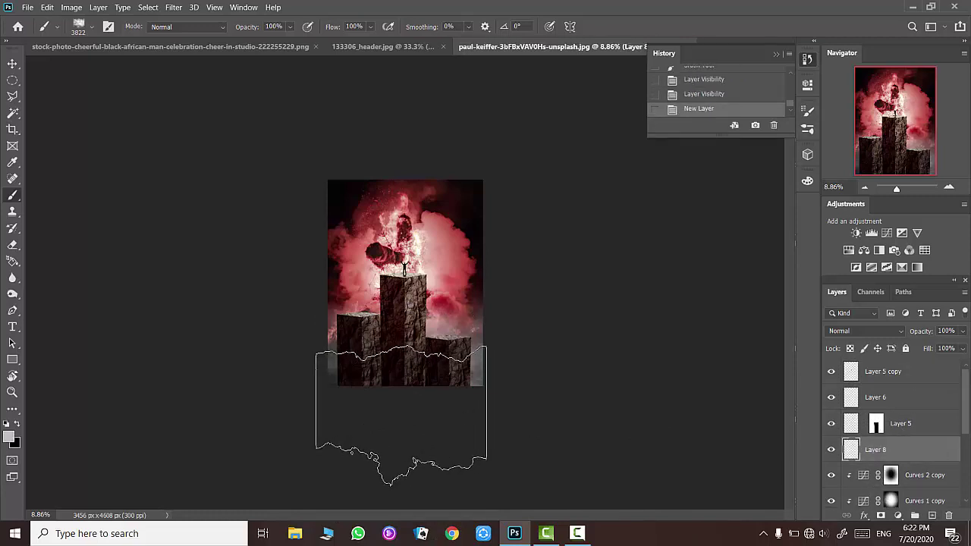
pyautogui.moveTo(401, 416); pyautogui.dragTo(393, 439)
pyautogui.scroll(5, 395, 287)
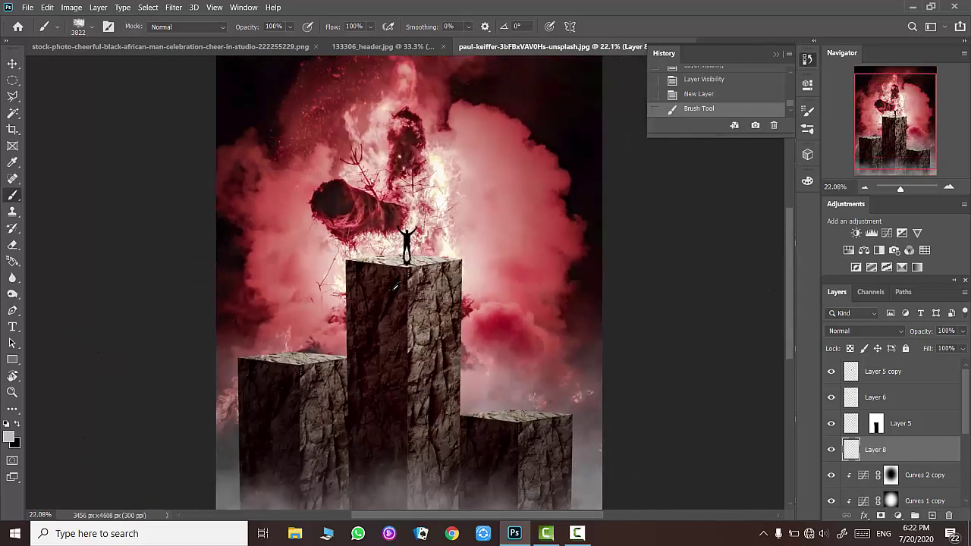
pyautogui.scroll(-2, 394, 287)
pyautogui.moveTo(932, 348); pyautogui.dragTo(892, 349)
pyautogui.scroll(-2, 278, 255)
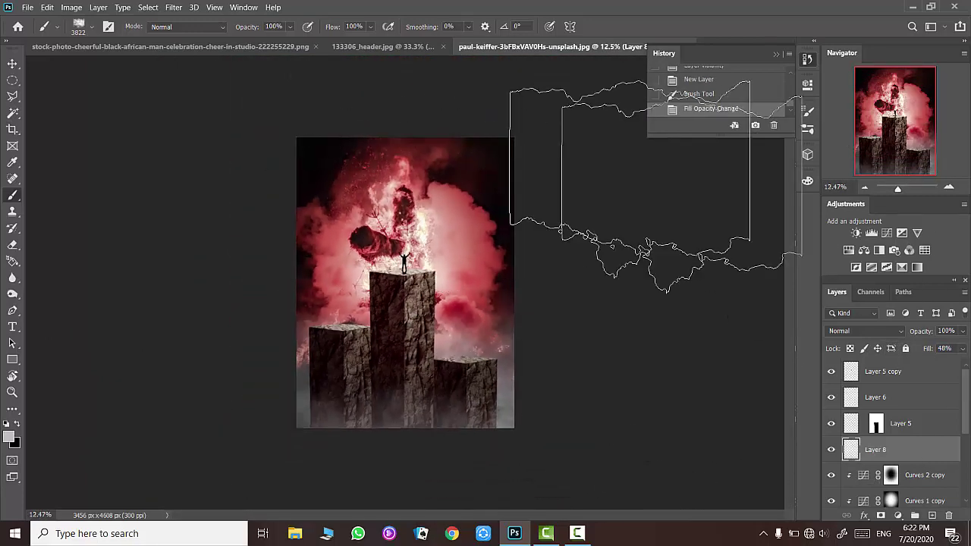
# Add a yellow-brown solid colour fill layer blended in Screen at about 10% fill.
pyautogui.click(908, 515)
pyautogui.click(872, 294)
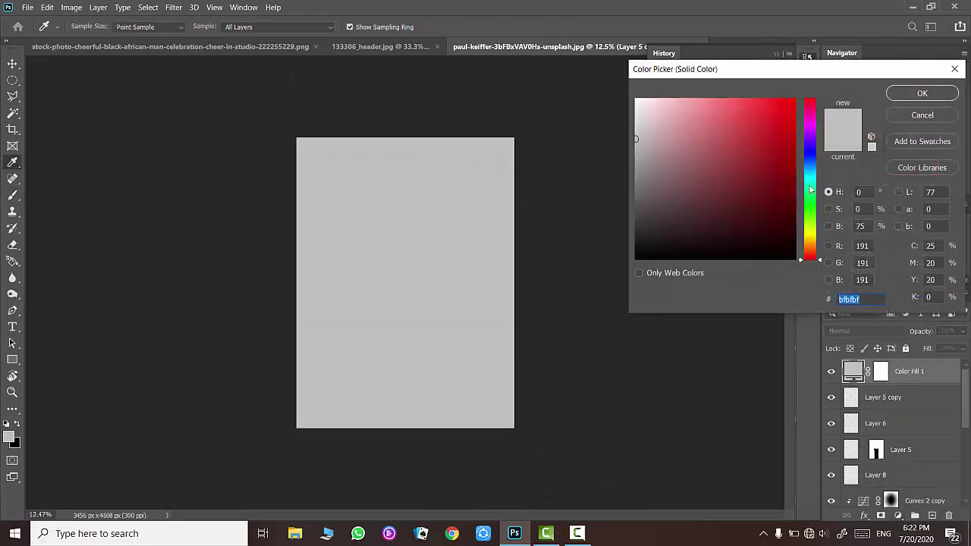
pyautogui.moveTo(810, 190); pyautogui.dragTo(810, 242)
pyautogui.moveTo(767, 163)
pyautogui.mouseDown()
pyautogui.moveTo(783, 184)
pyautogui.moveTo(784, 175)
pyautogui.mouseUp()
pyautogui.click(922, 93)
pyautogui.click(864, 330)
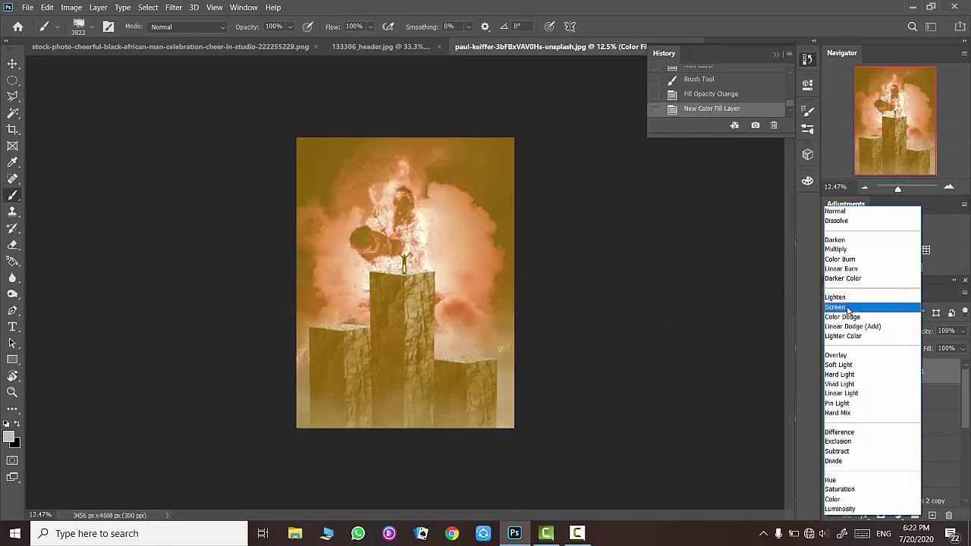
pyautogui.click(848, 308)
pyautogui.moveTo(926, 351)
pyautogui.mouseDown()
pyautogui.moveTo(916, 354)
pyautogui.moveTo(924, 348)
pyautogui.mouseUp()
# Fit the image in view and duplicate the Color Fill 1 layer.
pyautogui.press('z')
pyautogui.hotkey('ctrl', '0')
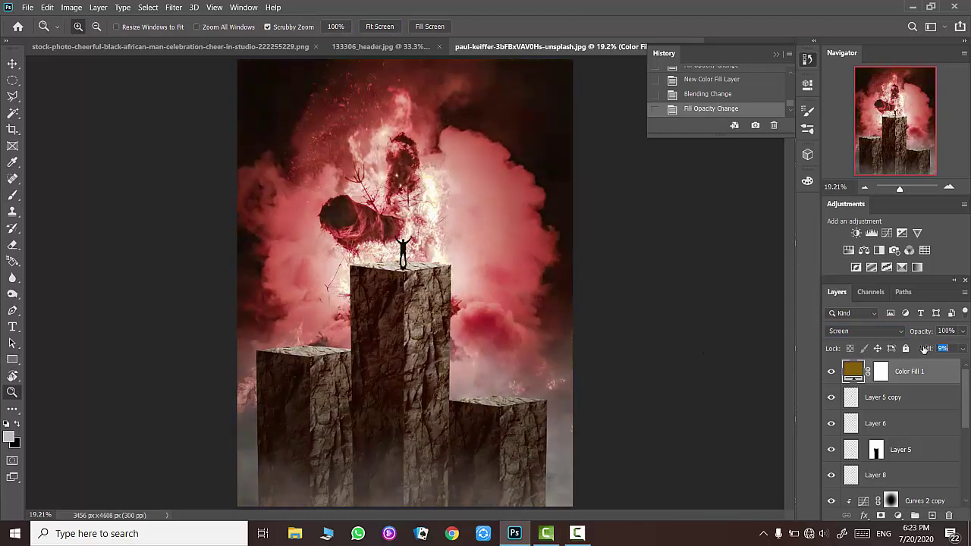
pyautogui.click(922, 515)
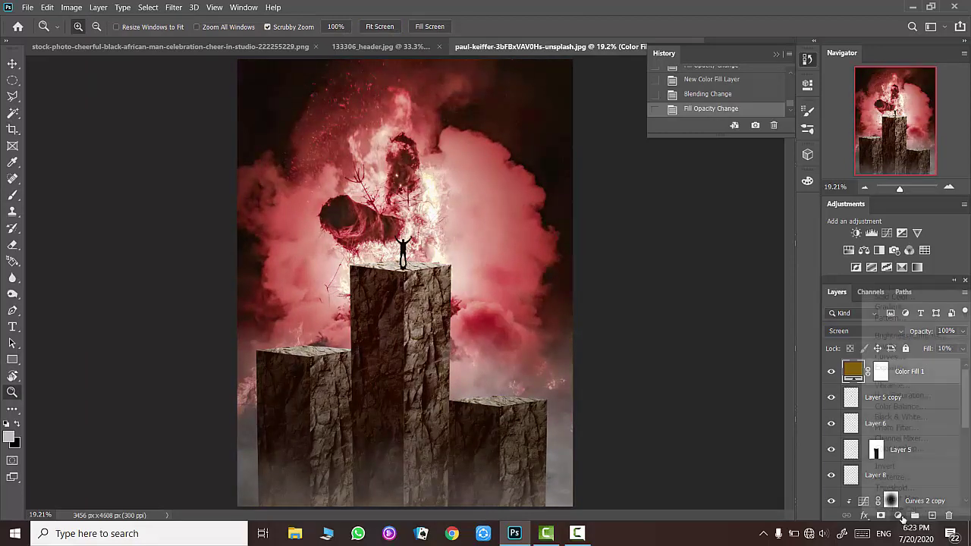
pyautogui.click(851, 377)
pyautogui.hotkey('ctrl', 'j')
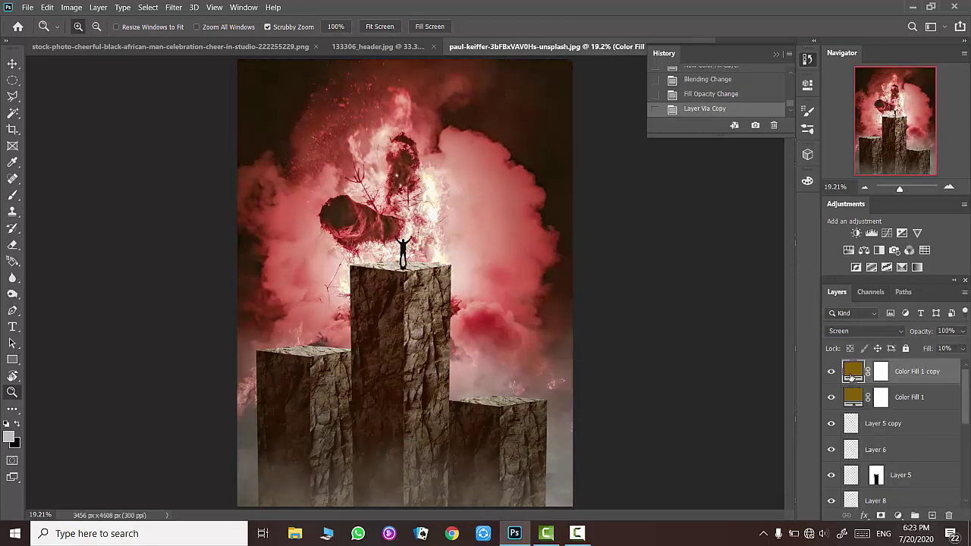
# Change the fill copy's colour to dark blue-purple #0b0035.
pyautogui.doubleClick(850, 374)
pyautogui.click(816, 147)
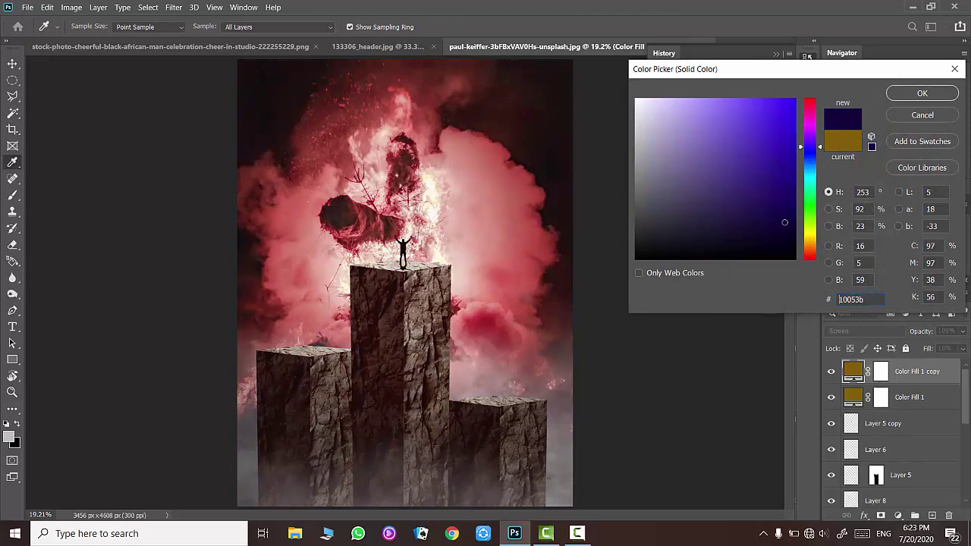
pyautogui.press('Return')
pyautogui.click(831, 371)
pyautogui.click(831, 371)
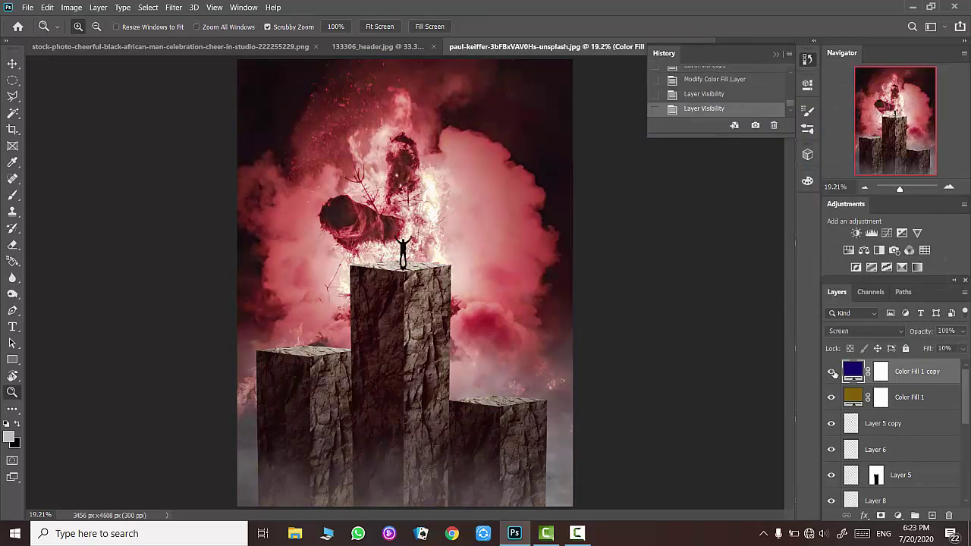
pyautogui.doubleClick(851, 372)
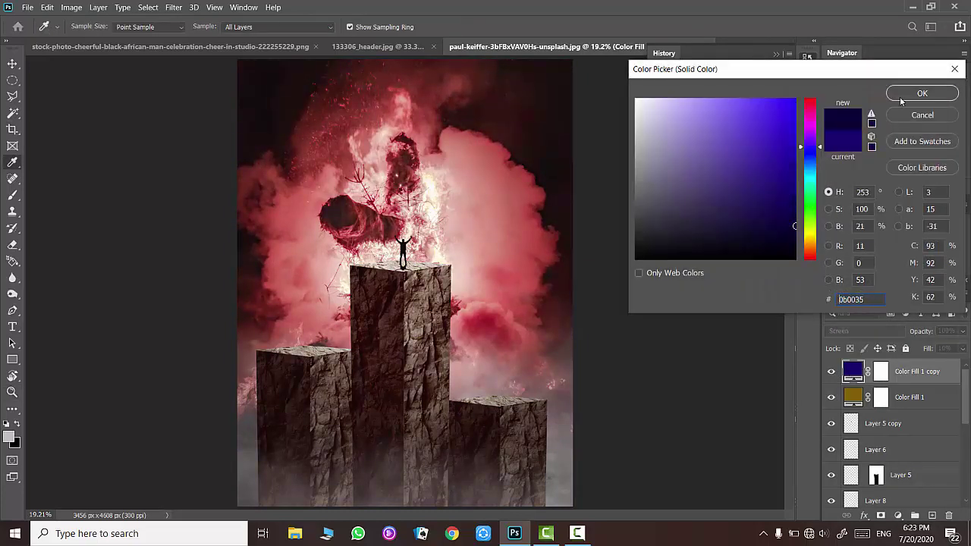
pyautogui.click(902, 97)
# Blend the fill copy in Hard Light and lower its fill to about 18%.
pyautogui.click(864, 331)
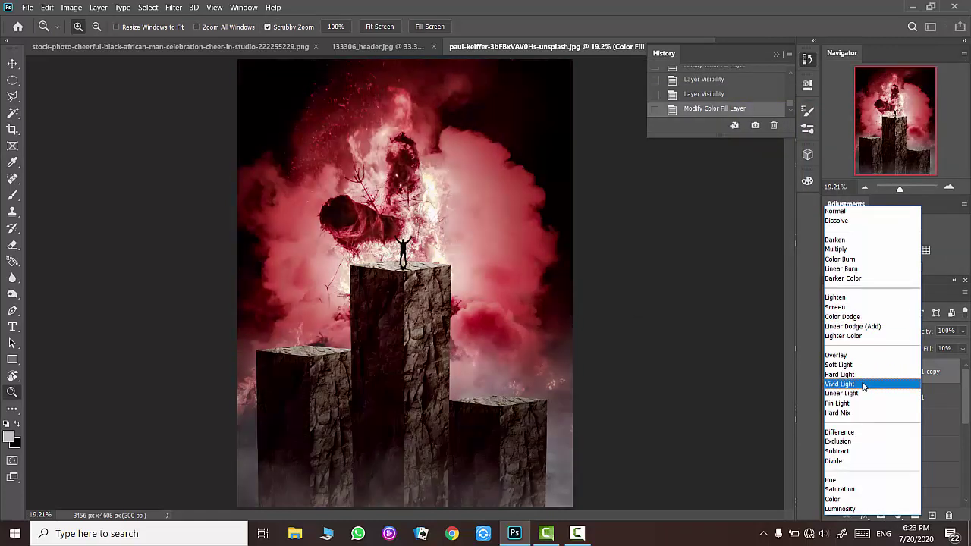
pyautogui.click(864, 374)
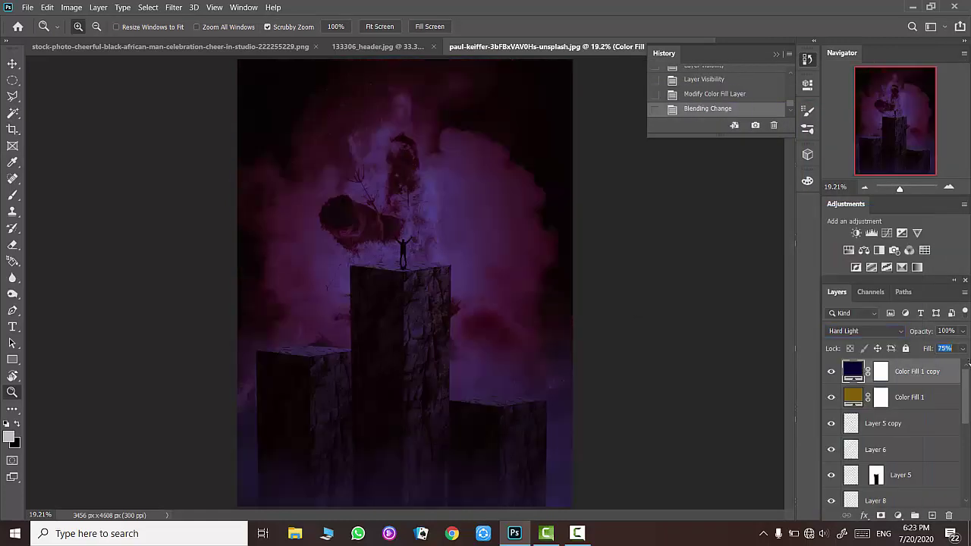
pyautogui.click(841, 331)
pyautogui.click(844, 375)
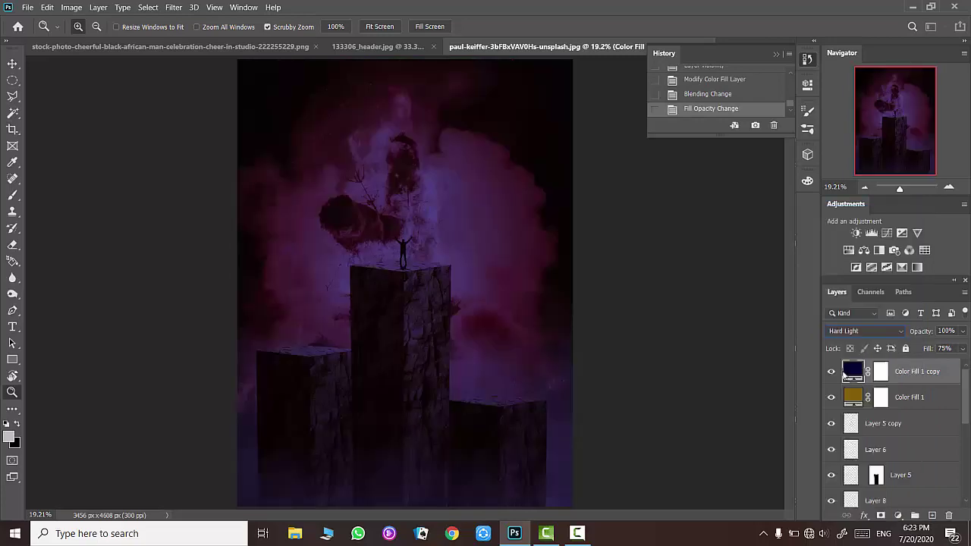
pyautogui.moveTo(926, 348); pyautogui.dragTo(849, 353)
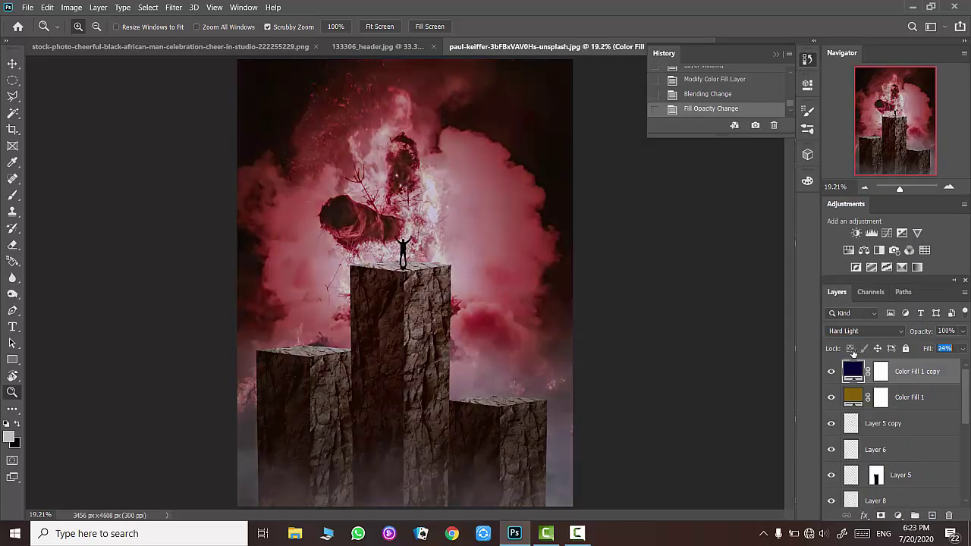
# Drag the scratch_texture image into the main document.
pyautogui.click(377, 46)
pyautogui.click(258, 47)
pyautogui.click(546, 46)
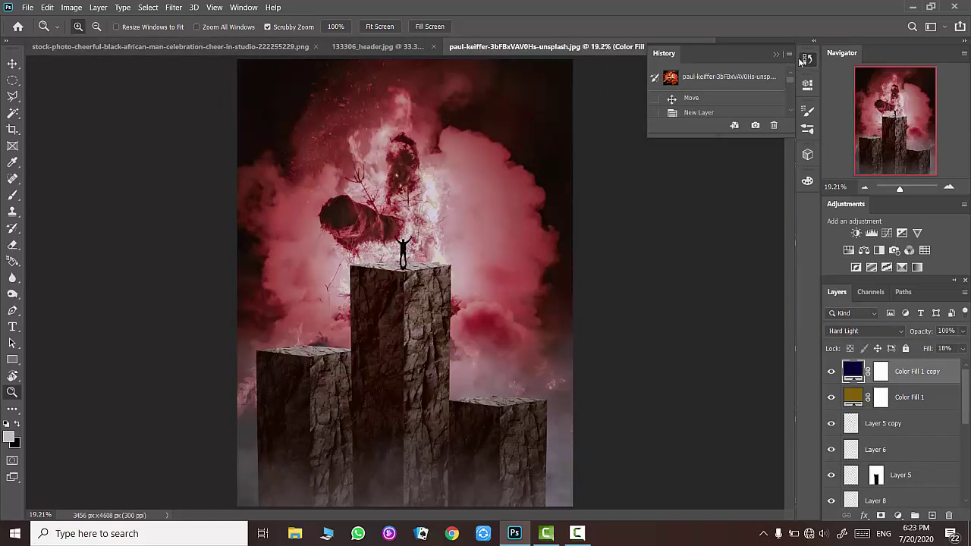
pyautogui.click(644, 47)
pyautogui.press('v')
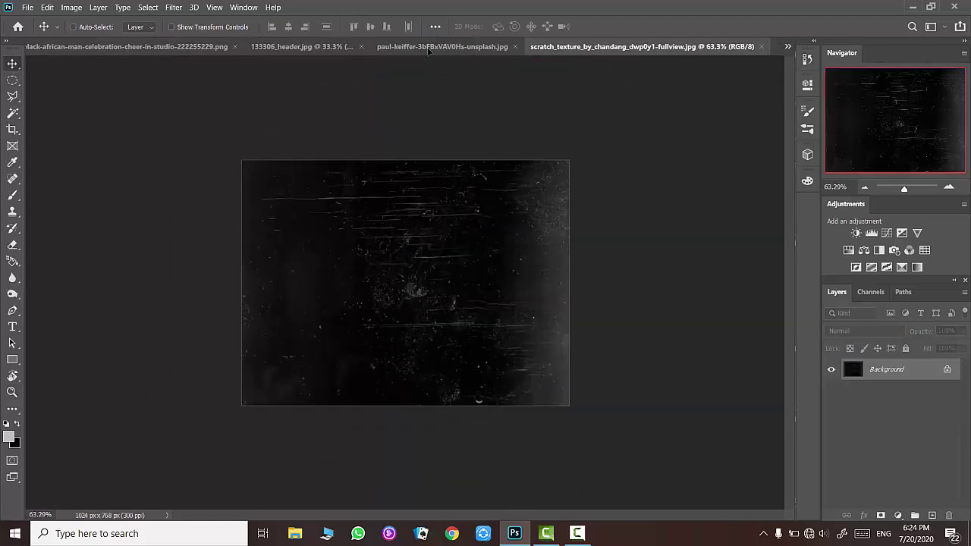
pyautogui.moveTo(450, 189)
pyautogui.mouseDown()
pyautogui.moveTo(449, 225)
pyautogui.moveTo(406, 232)
pyautogui.mouseUp()
# Scale the scratch texture with Free Transform so it covers the whole canvas.
pyautogui.hotkey('ctrl', 't')
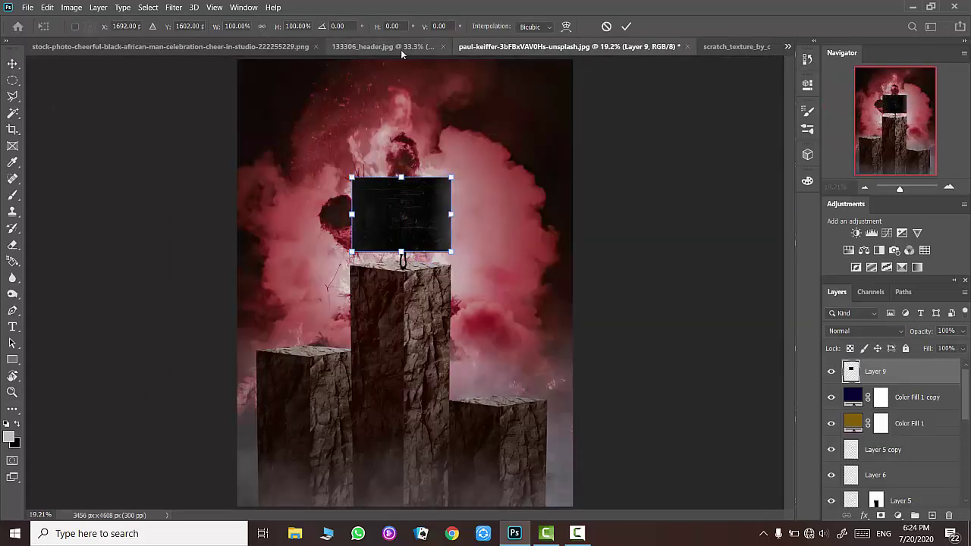
pyautogui.moveTo(455, 121); pyautogui.dragTo(510, 258)
pyautogui.press('Escape')
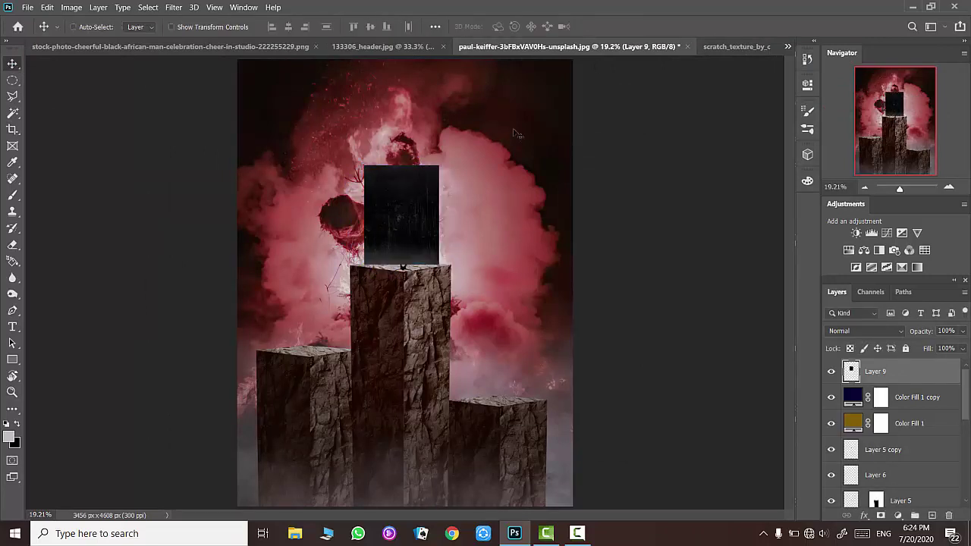
pyautogui.hotkey('ctrl', 't')
pyautogui.moveTo(365, 165); pyautogui.dragTo(266, 57)
pyautogui.scroll(-5, 267, 57)
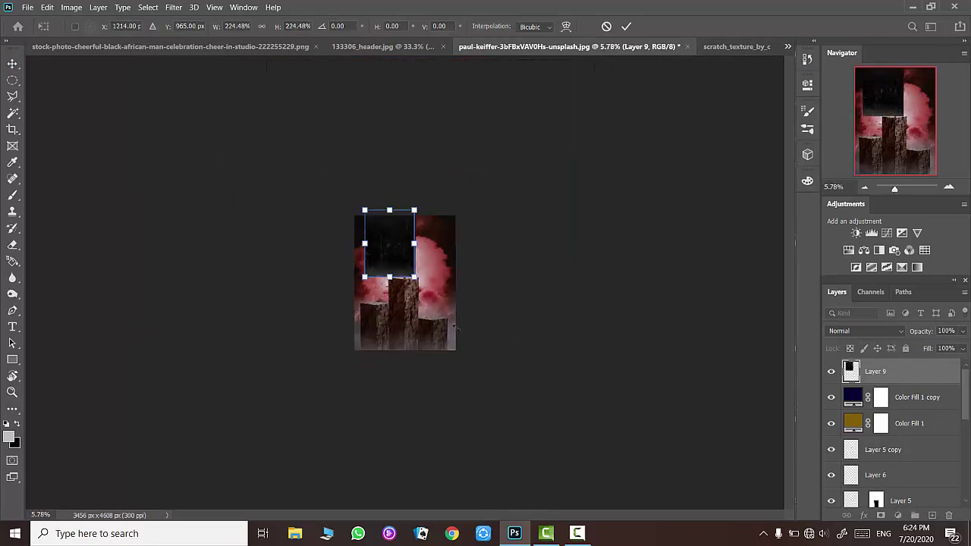
pyautogui.moveTo(418, 288); pyautogui.dragTo(480, 389)
pyautogui.moveTo(517, 434); pyautogui.dragTo(493, 402)
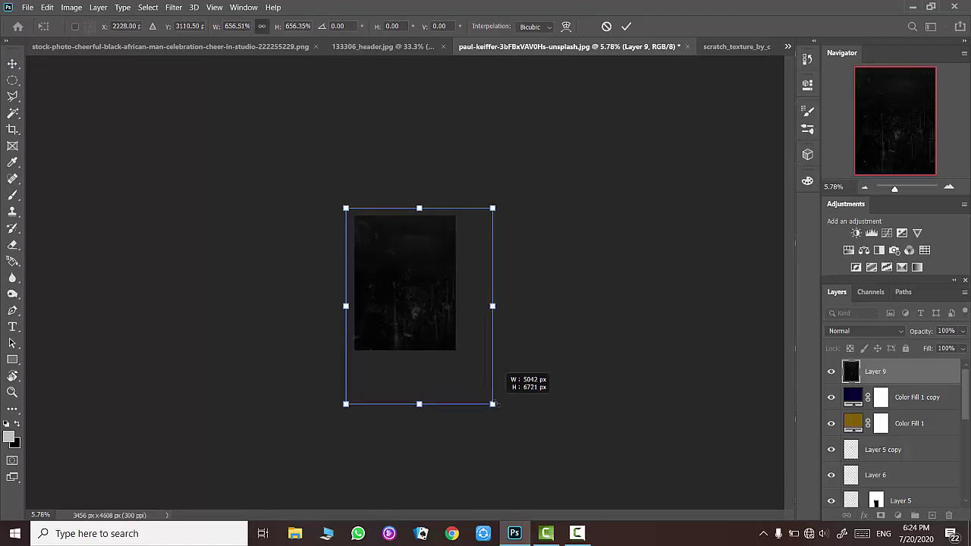
pyautogui.moveTo(461, 365); pyautogui.dragTo(453, 343)
pyautogui.press('Return')
# Set the scratch texture layer to Screen blending at 33% fill.
pyautogui.click(865, 331)
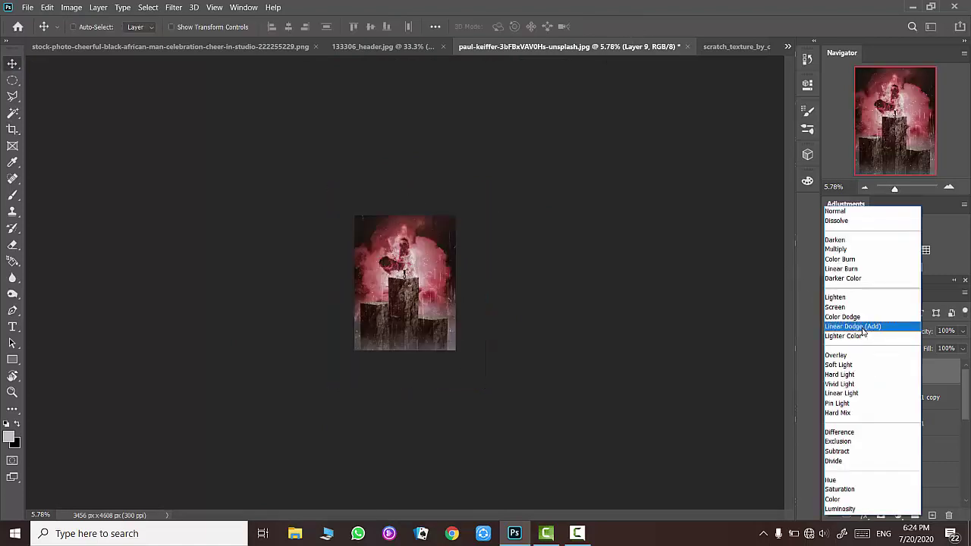
pyautogui.click(854, 307)
pyautogui.press('z')
pyautogui.click(379, 26)
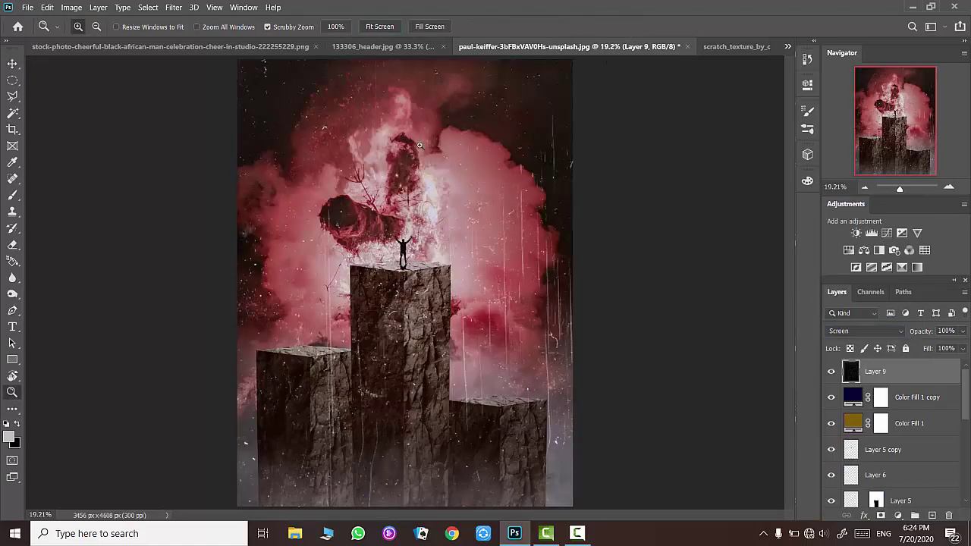
pyautogui.moveTo(919, 348); pyautogui.dragTo(736, 345)
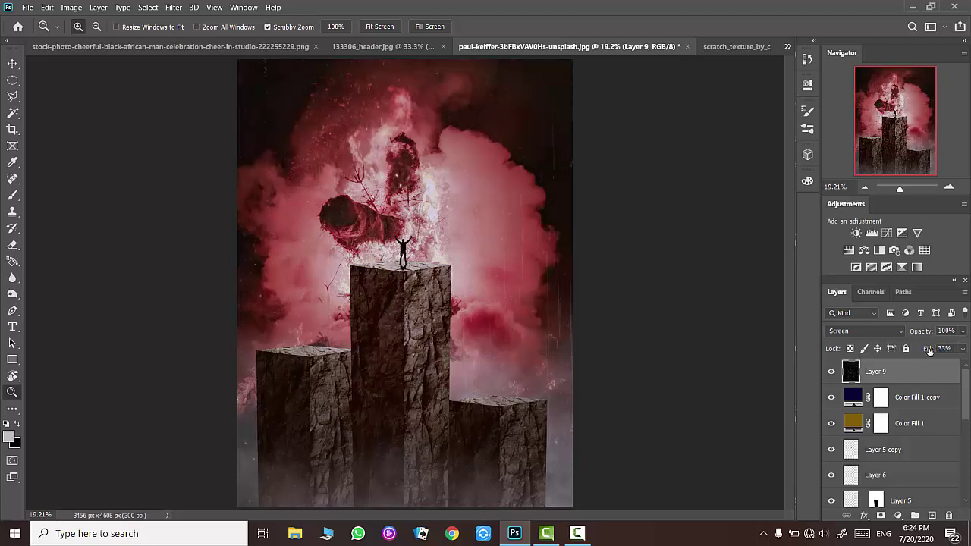
pyautogui.moveTo(929, 351); pyautogui.dragTo(935, 354)
# Change Color Fill 1's blend mode and stamp all visible layers into a new layer.
pyautogui.click(847, 418)
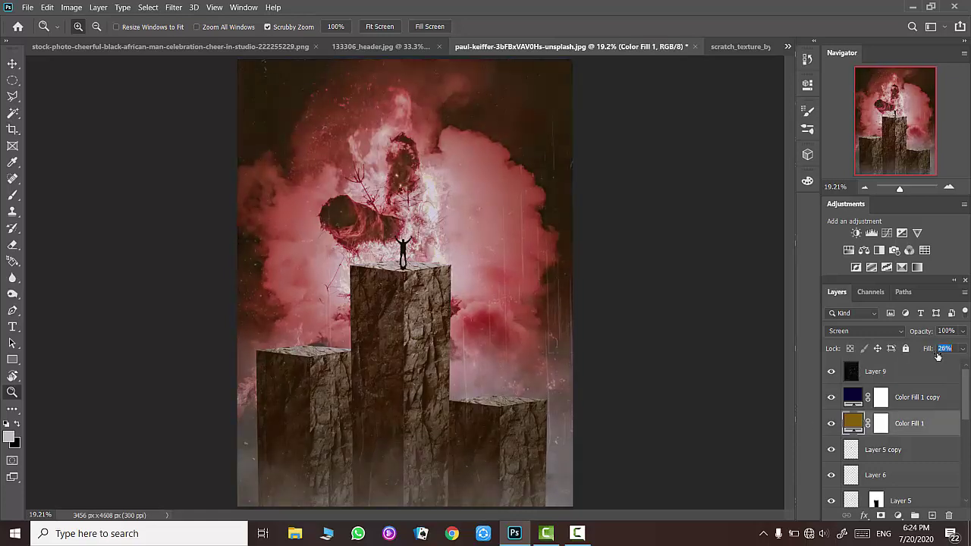
pyautogui.click(879, 337)
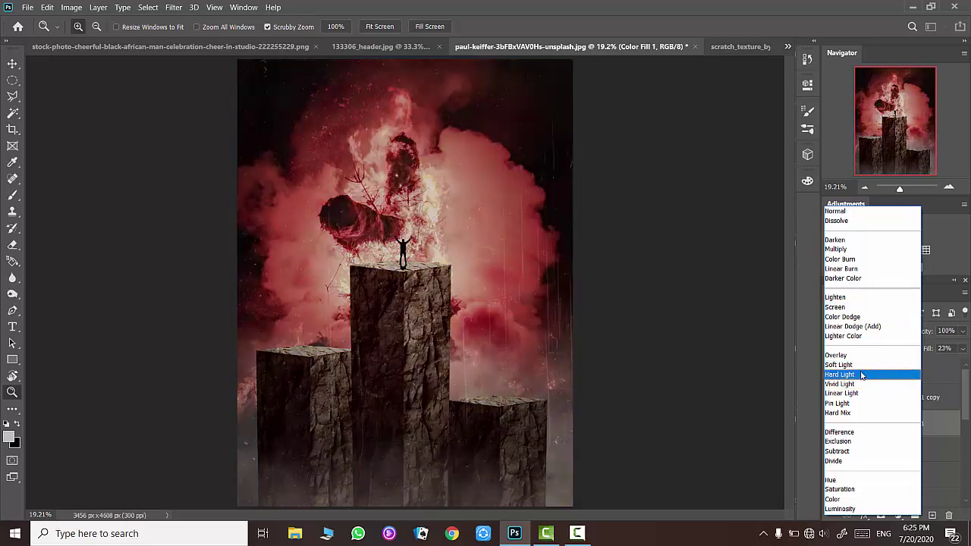
pyautogui.click(862, 375)
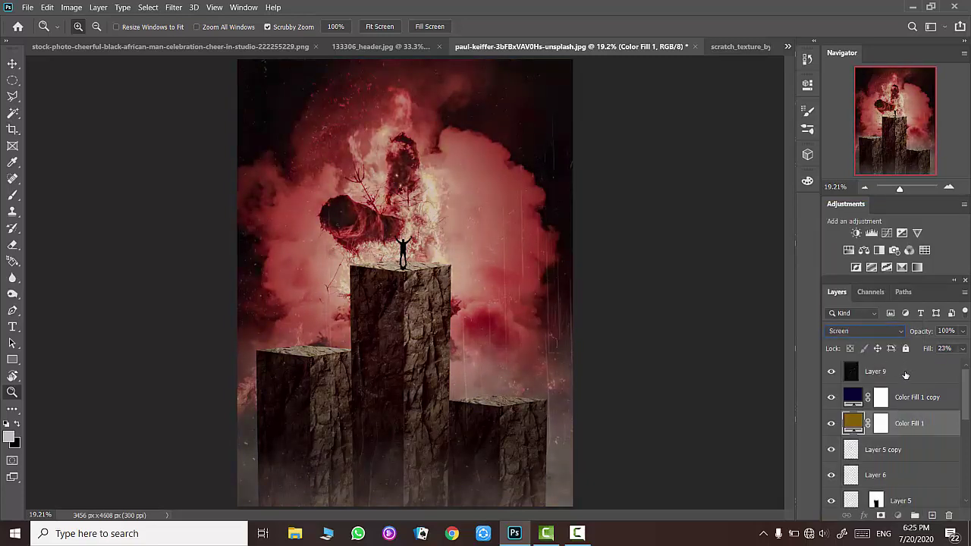
pyautogui.hotkey('ctrl', 'shift', 'alt', 'e')
# Apply Camera Raw Filter with Temperature -7, Highlights +32, Shadows +20 and Clarity +35.
pyautogui.click(180, 12)
pyautogui.click(216, 71)
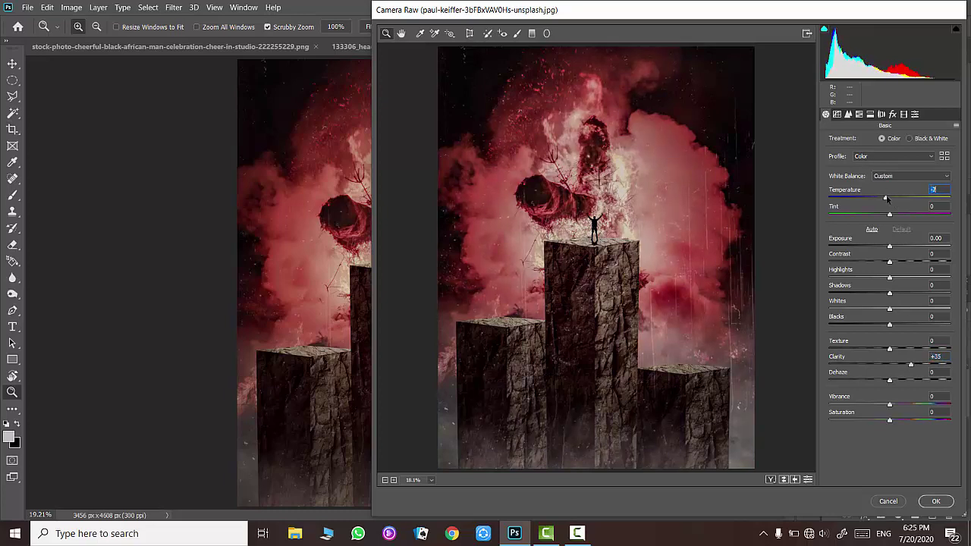
pyautogui.moveTo(889, 292)
pyautogui.mouseDown()
pyautogui.moveTo(901, 293)
pyautogui.moveTo(879, 277)
pyautogui.moveTo(910, 277)
pyautogui.mouseUp()
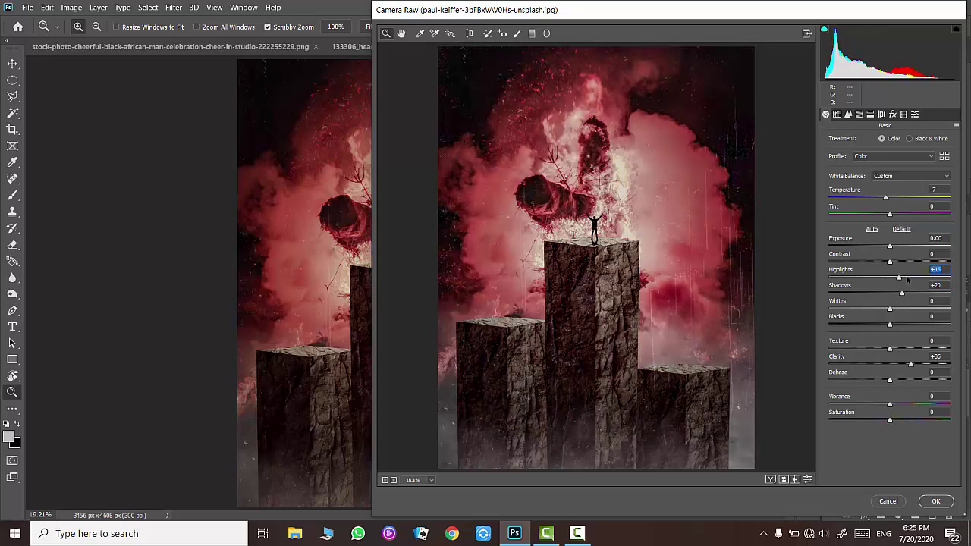
pyautogui.click(933, 501)
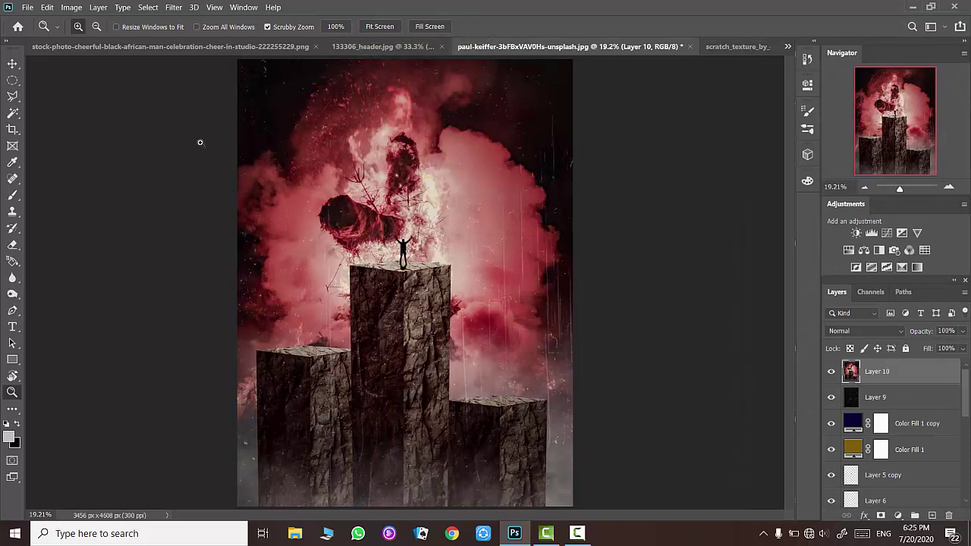
# Crop the composite to a 4:5 portrait frame and commit the crop.
pyautogui.click(12, 129)
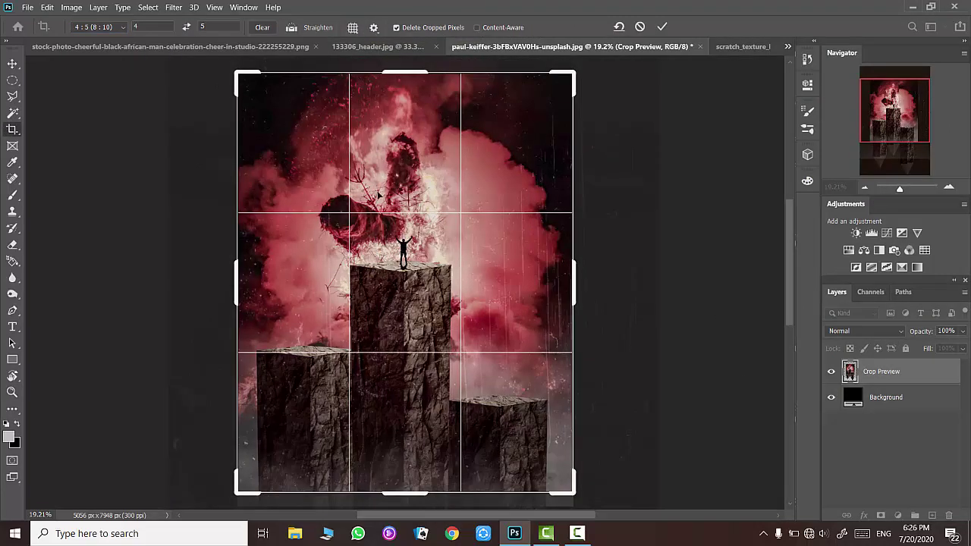
pyautogui.scroll(-1, 416, 236)
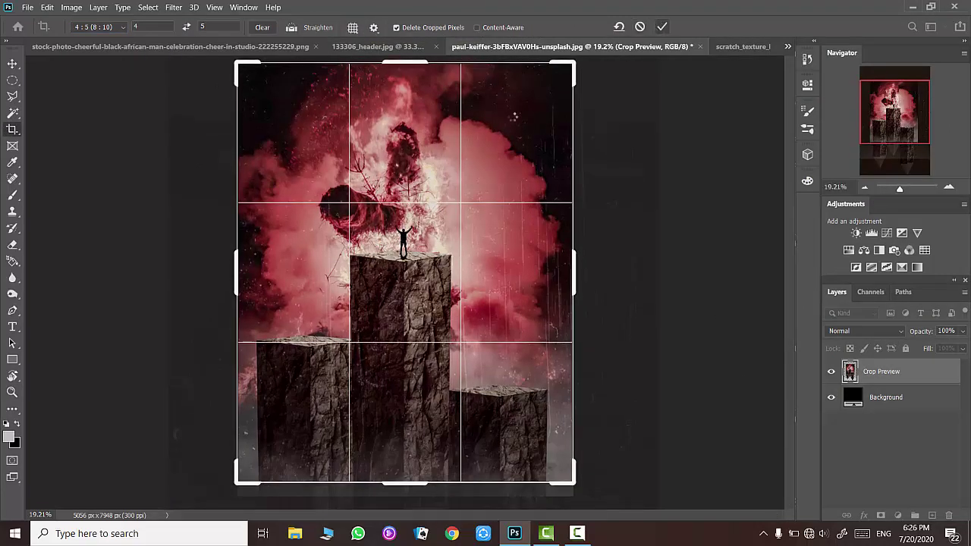
pyautogui.press('Return')
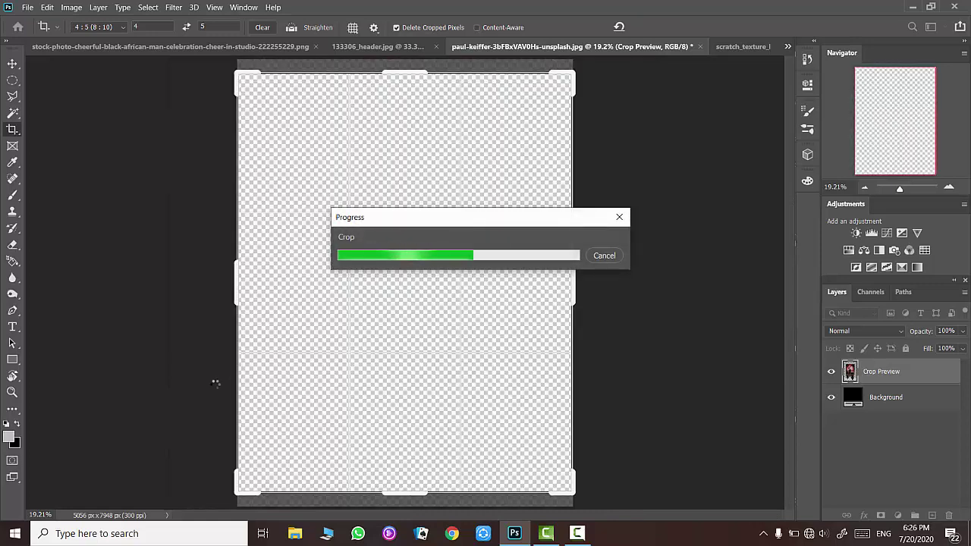